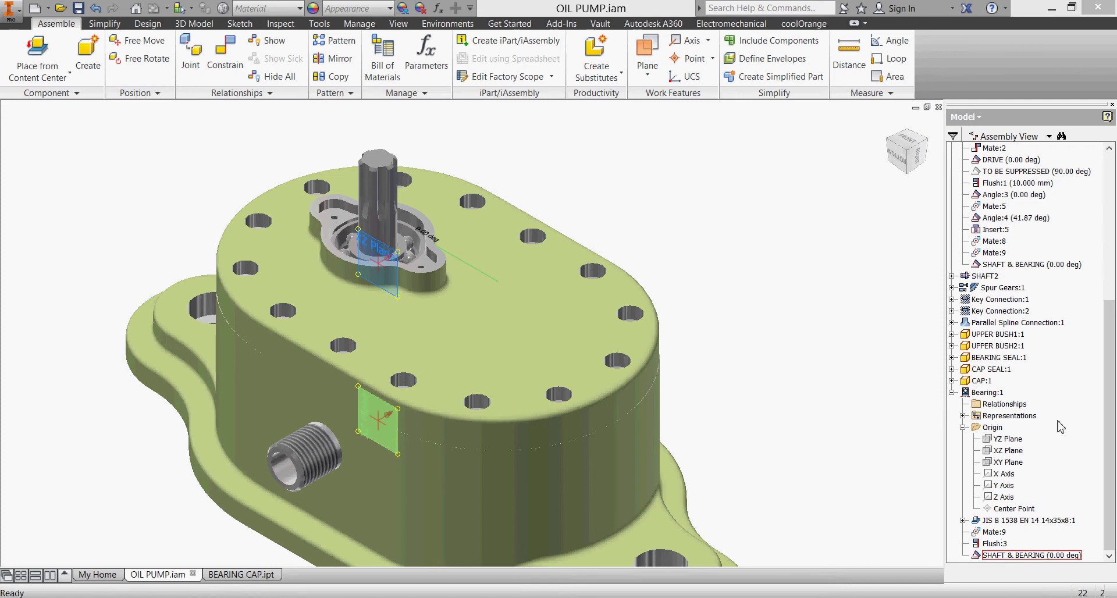
- Scroll the browser to the DRIVE (0.00 deg) angle constraint under Shaft:1 and select it
left_click_drag(1111, 401, 1115, 332)
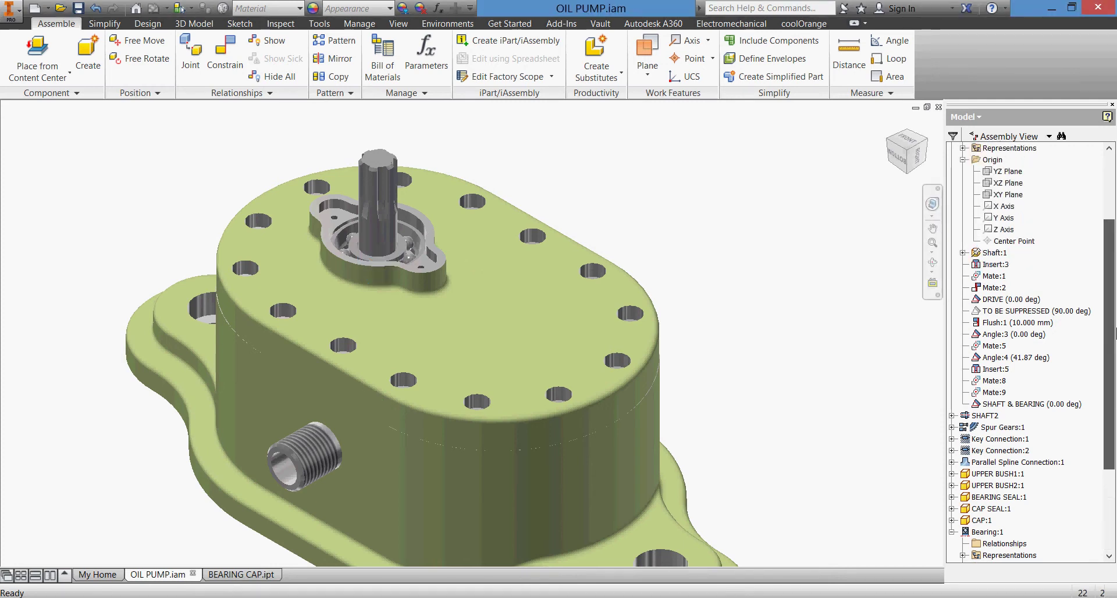
left_click(1008, 301)
- Drive the DRIVE constraint forward so the shaft and bearing spin
right_click(1008, 301)
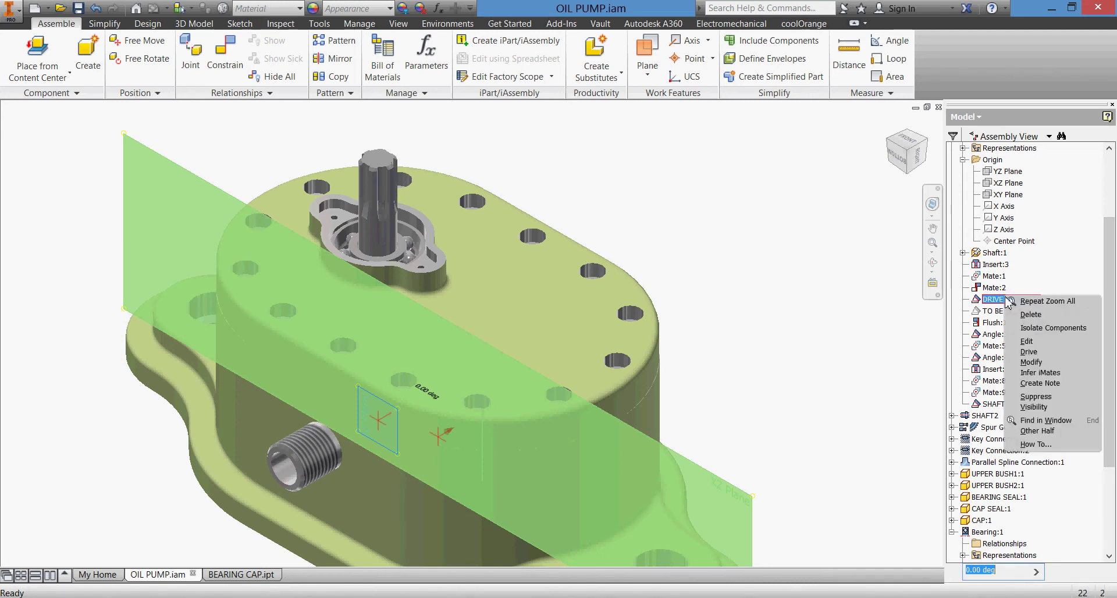
left_click(1026, 351)
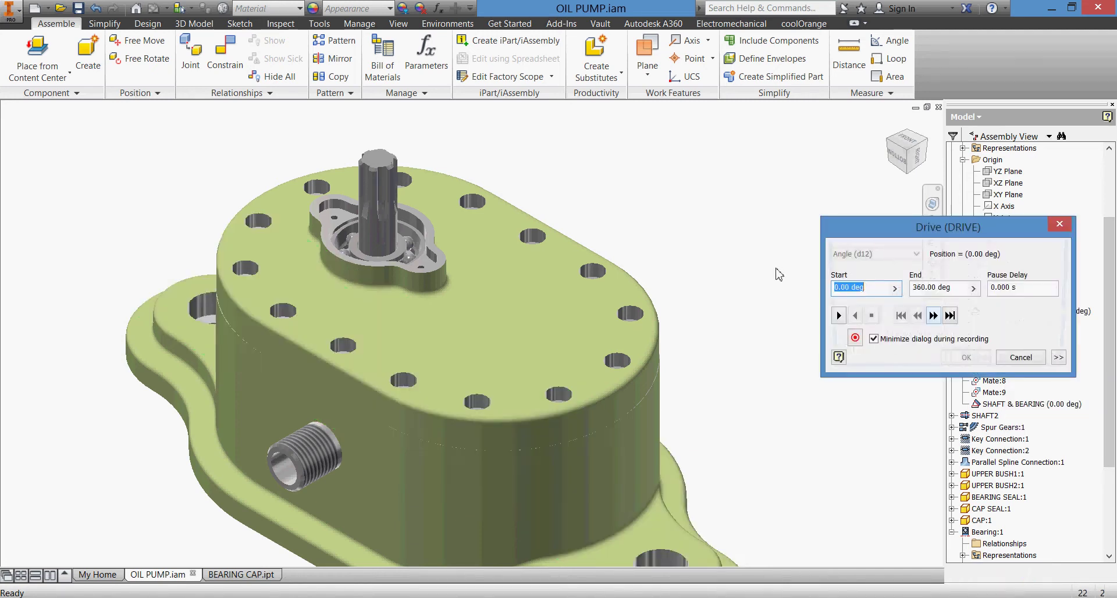
left_click(839, 316)
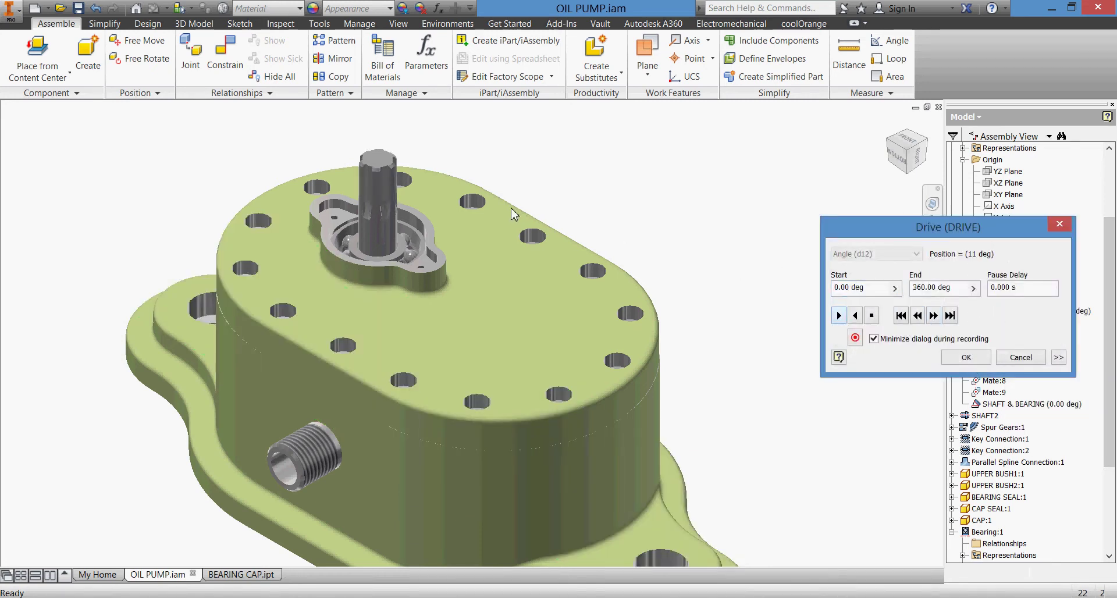
middle_click_drag(477, 244, 474, 269, "shift")
scroll(475, 269, "down", 3)
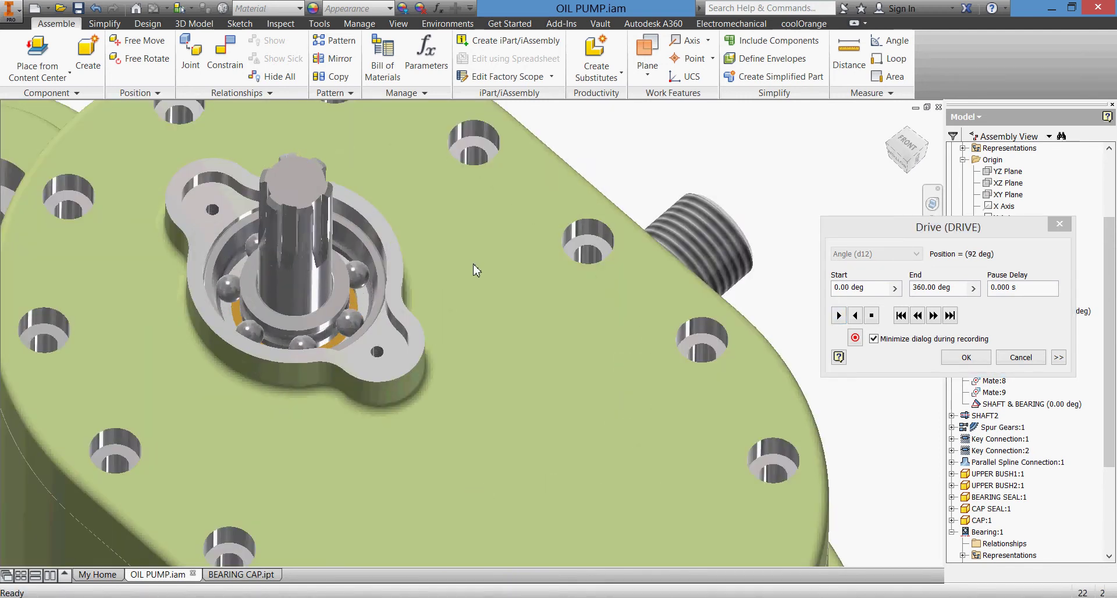
- Change the drive increment to 3.6 deg and play the rotation in reverse
left_click(1058, 357)
left_click(838, 459)
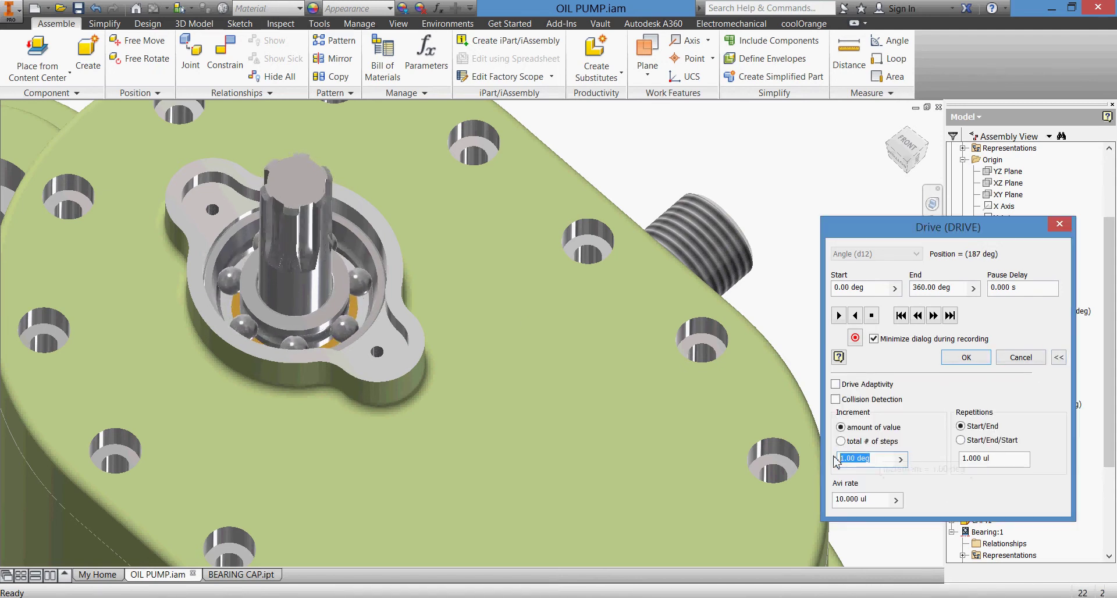
type("3.6")
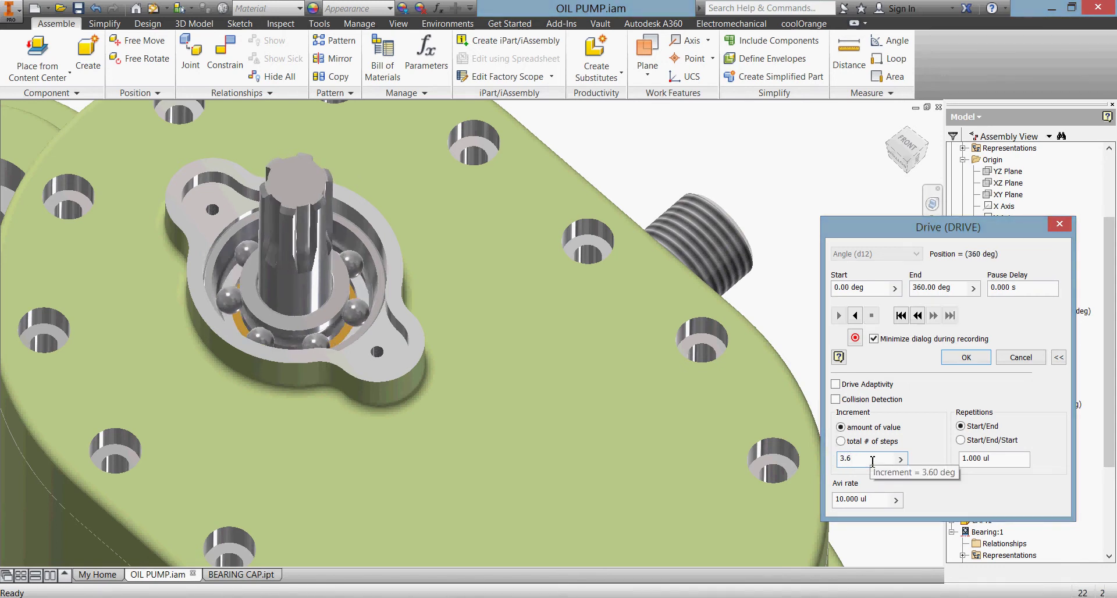
left_click(855, 315)
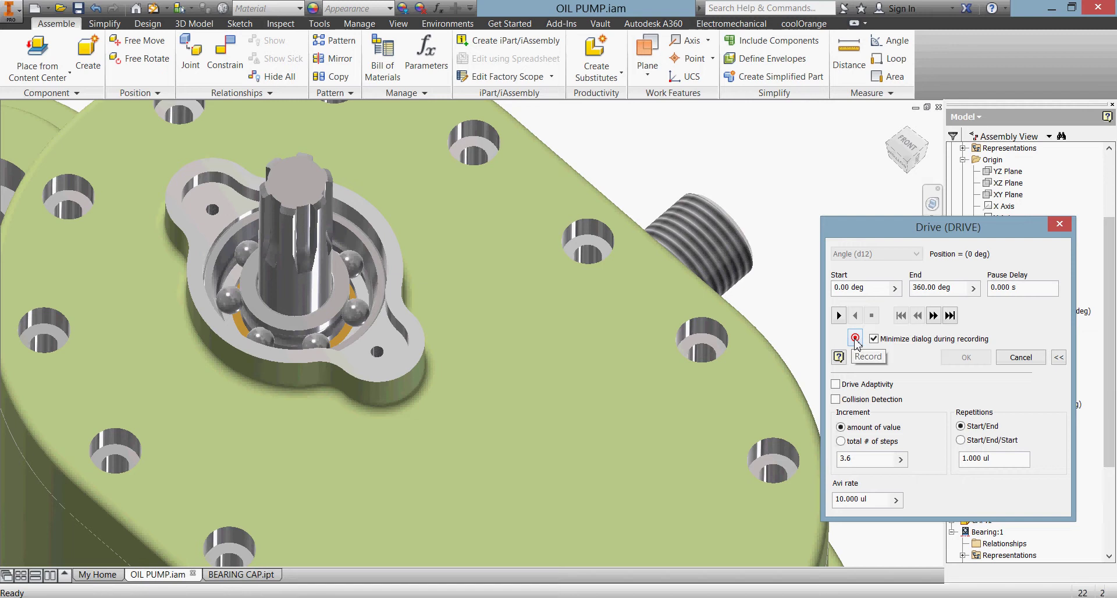
left_click(855, 338)
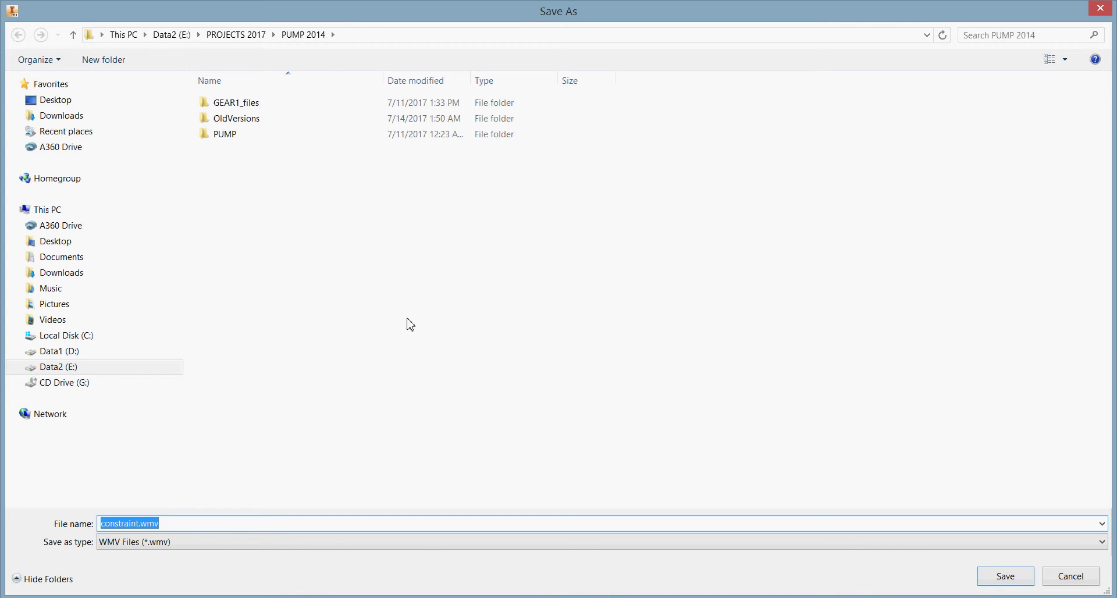
left_click(452, 548)
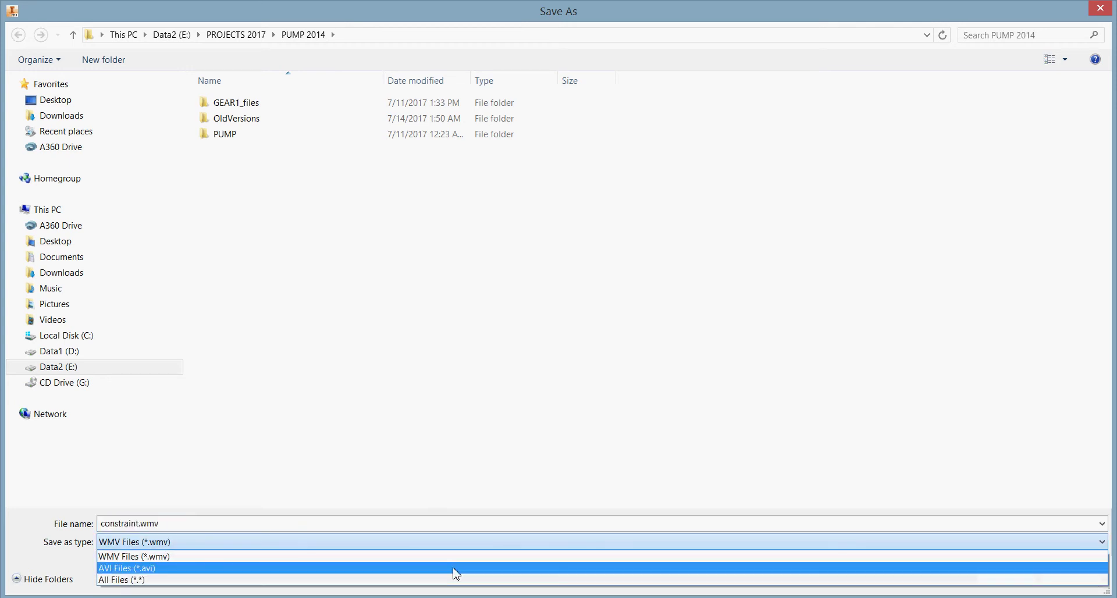
left_click(454, 568)
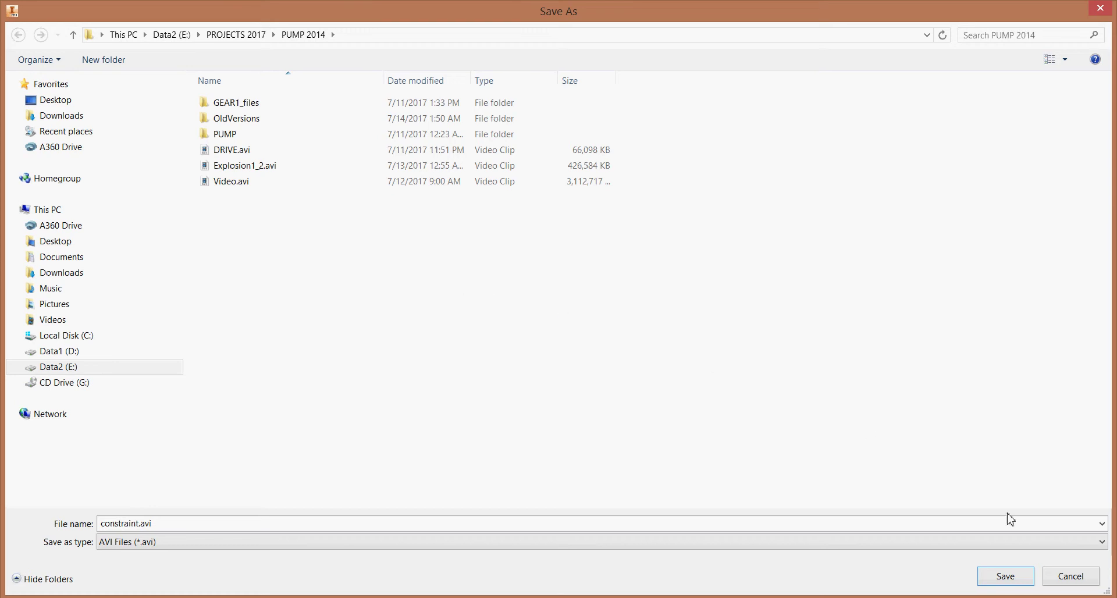
left_click(1064, 576)
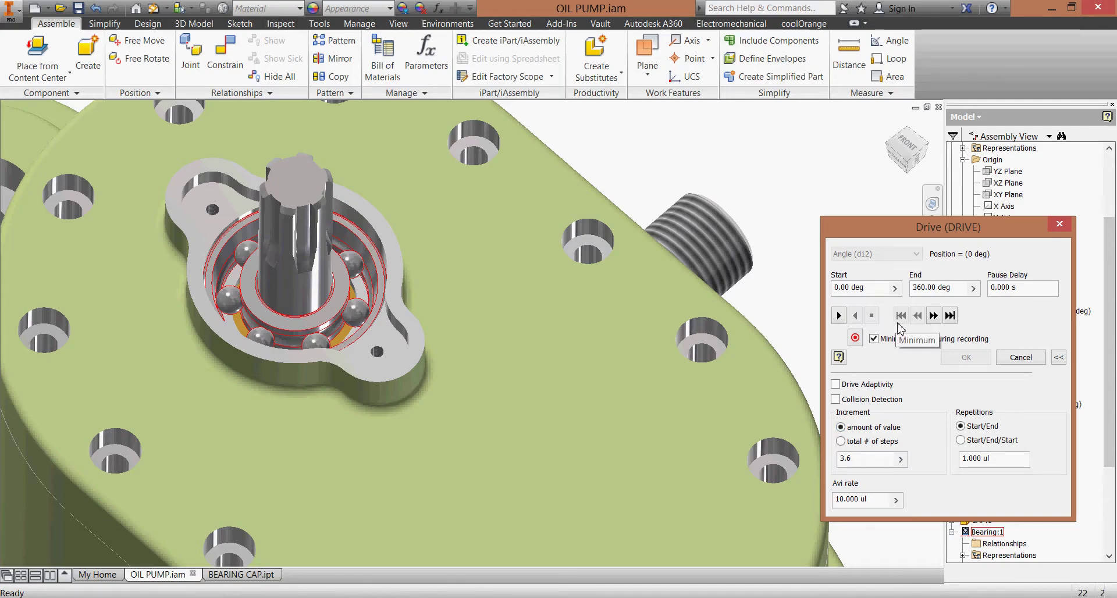
- Close the Drive dialog and return the pump to the Home view
left_click(1013, 358)
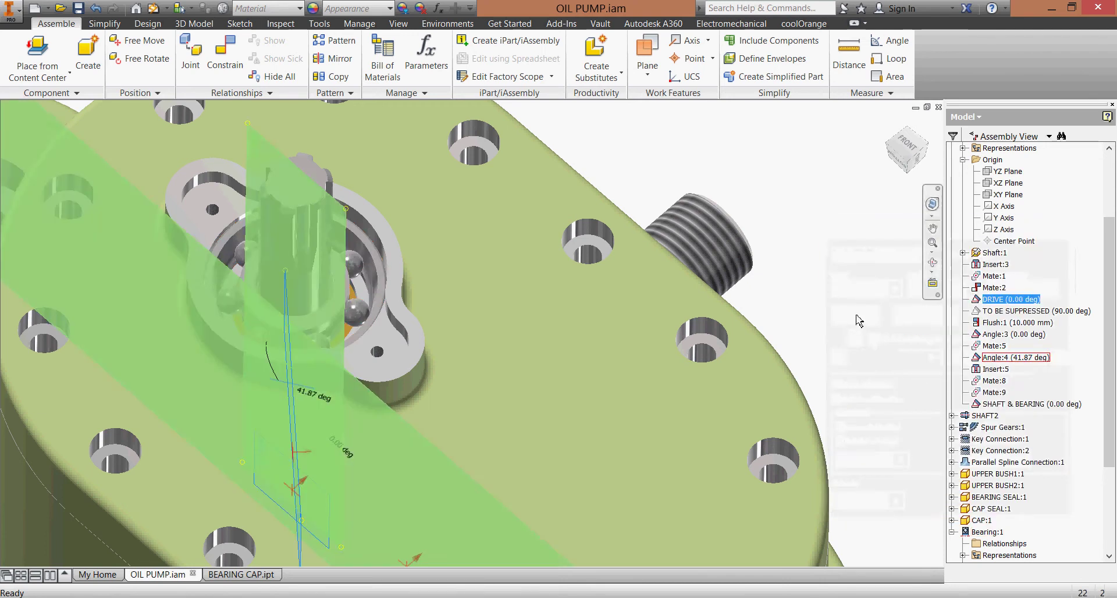
left_click(859, 320)
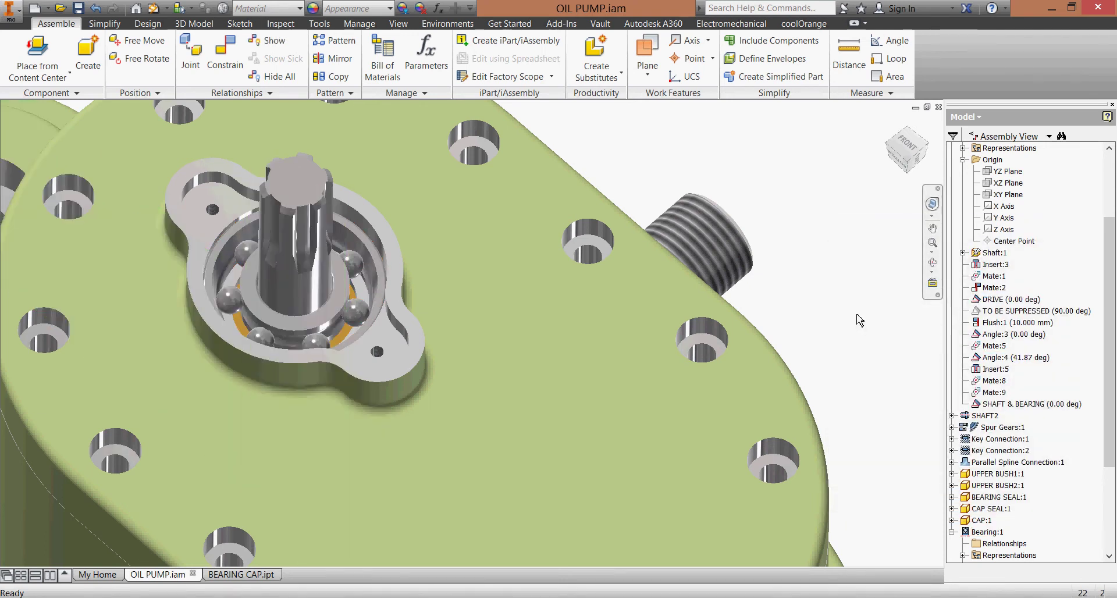
left_click(889, 122)
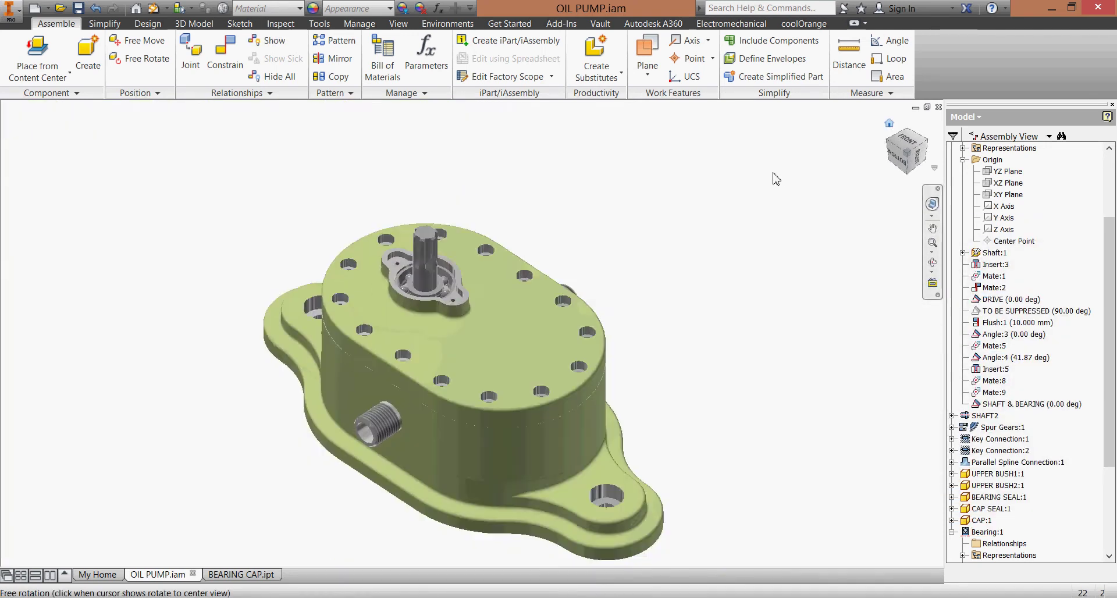
scroll(499, 200, "up", 3)
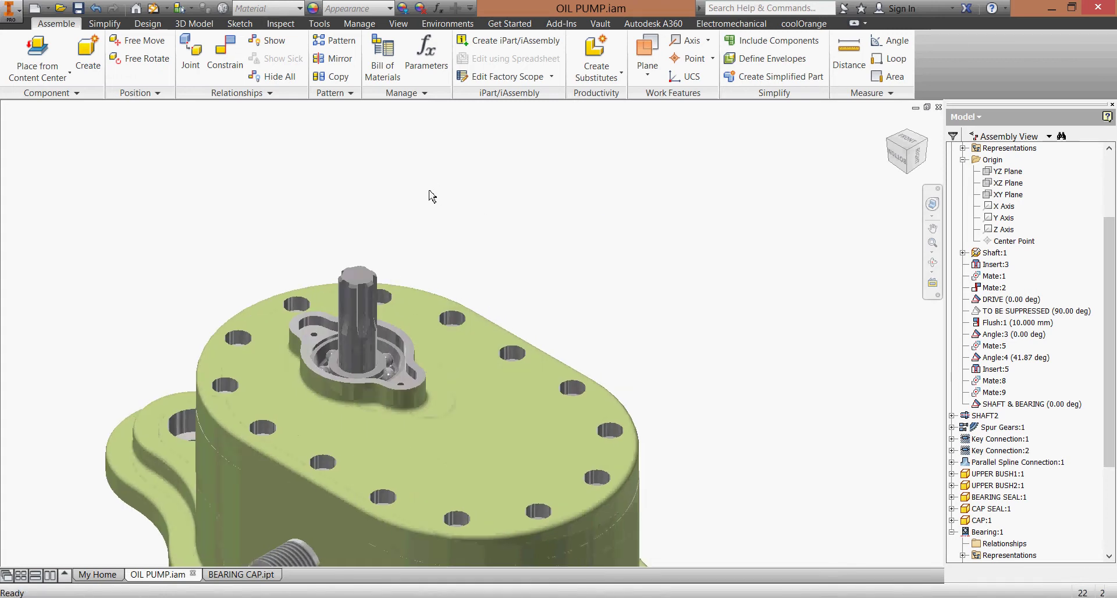
- Place a single BEARING CAP.ipt loose above the housing
left_click(38, 71)
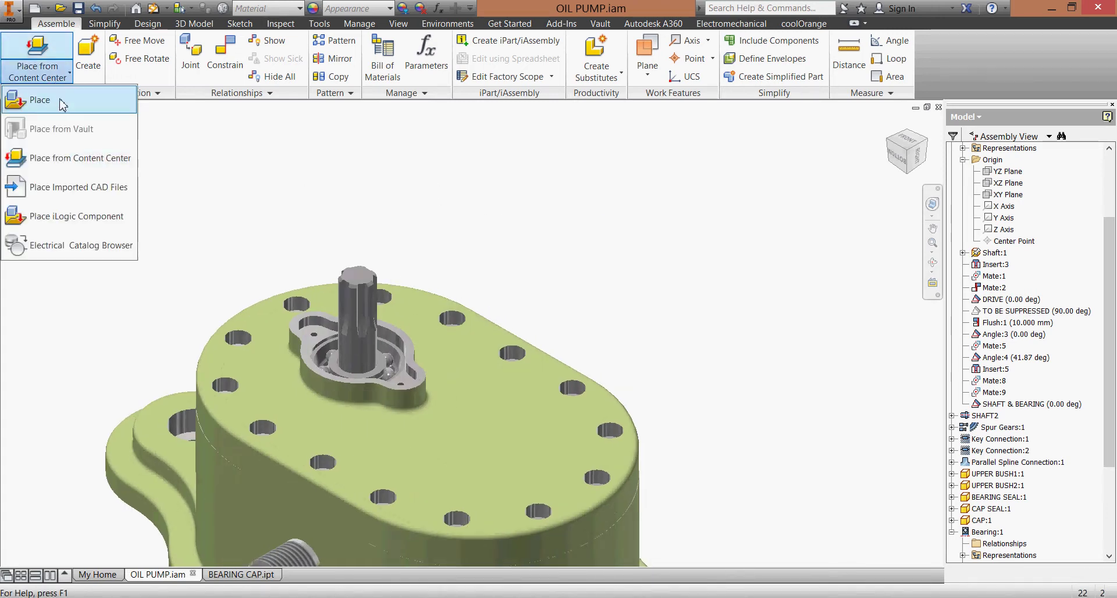
left_click(63, 104)
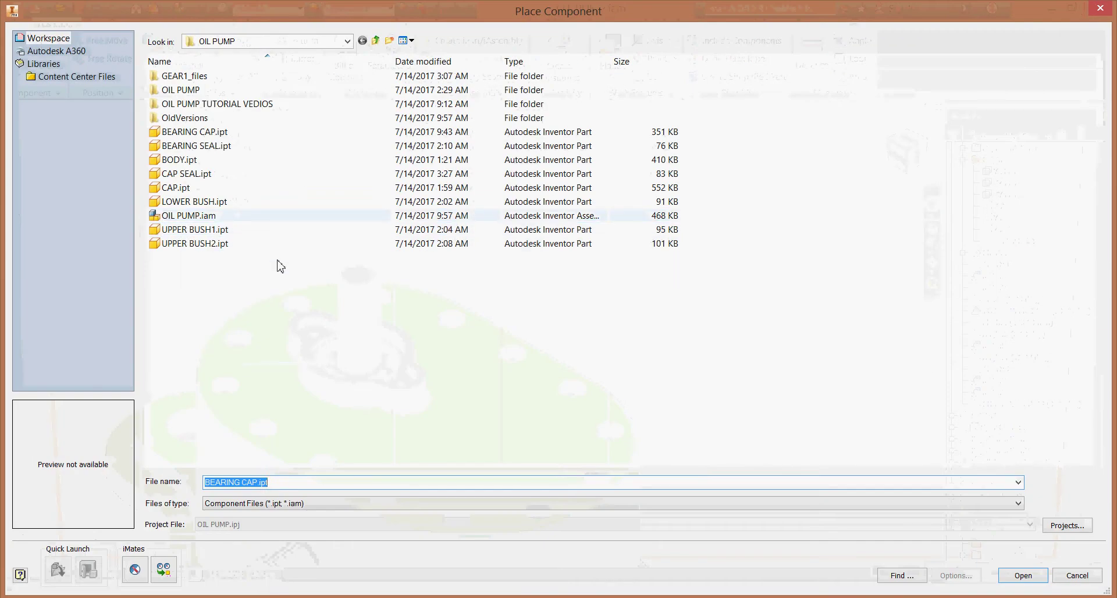
left_click(238, 133)
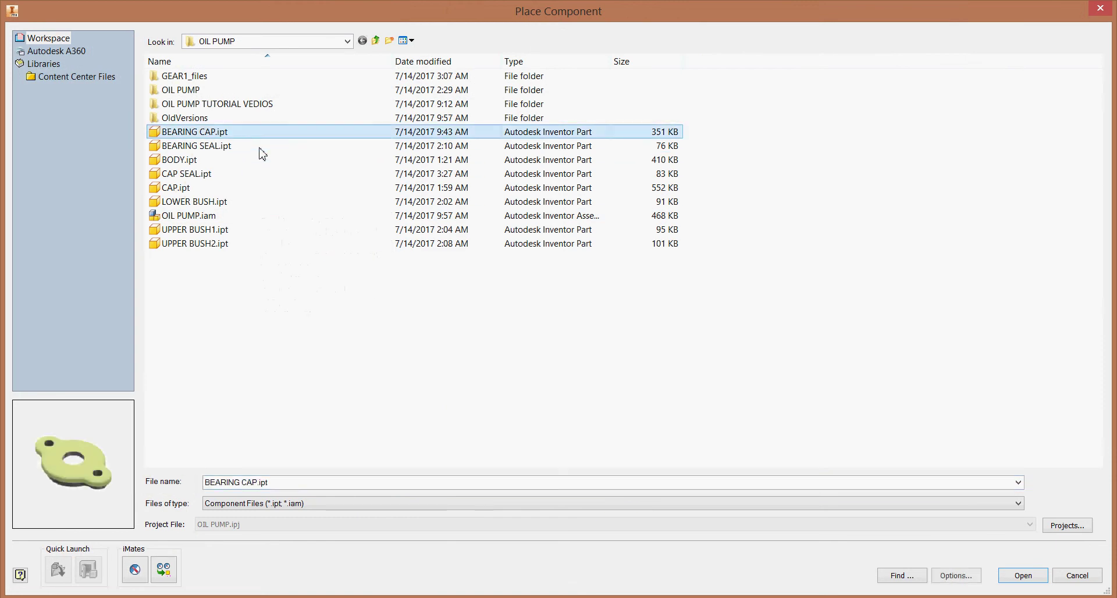
left_click(1023, 576)
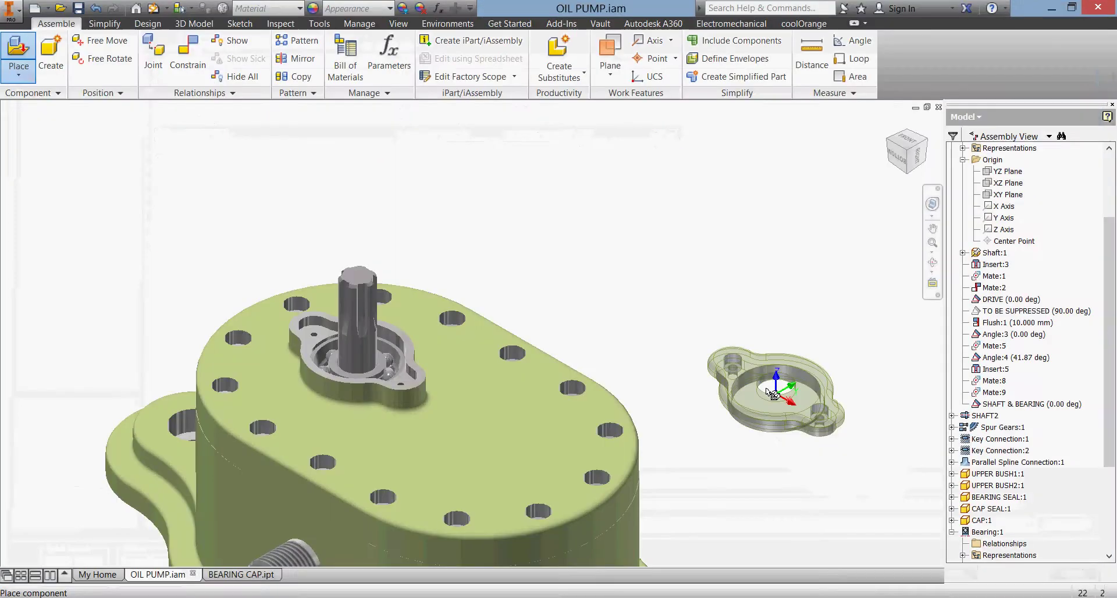
left_click(548, 271)
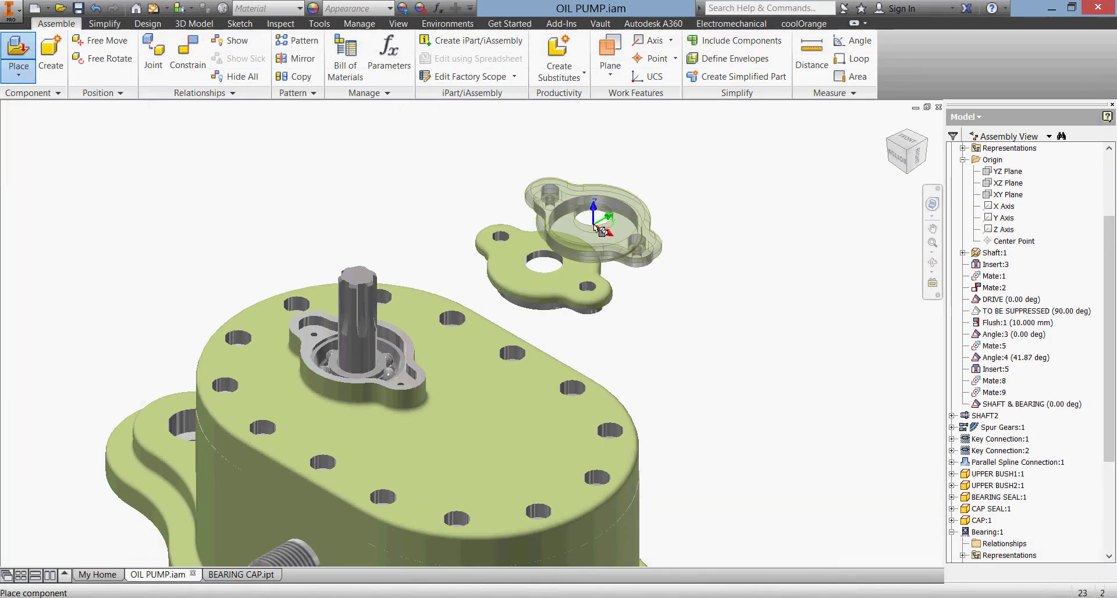
key("Escape")
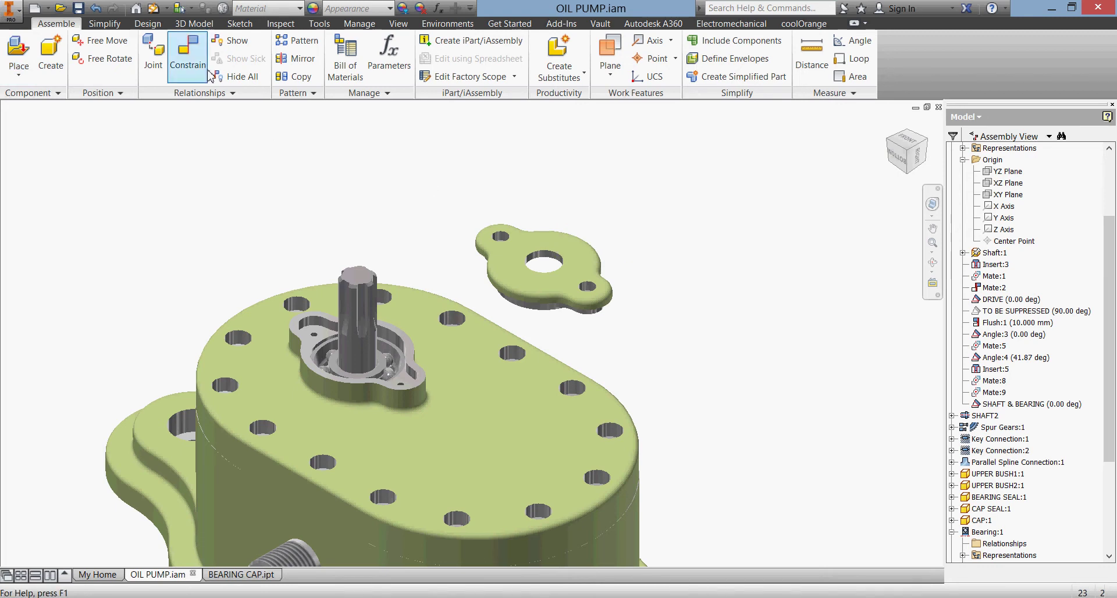
- Insert-constrain the bearing cap's lower circular edge onto the housing's bearing seat
left_click(188, 52)
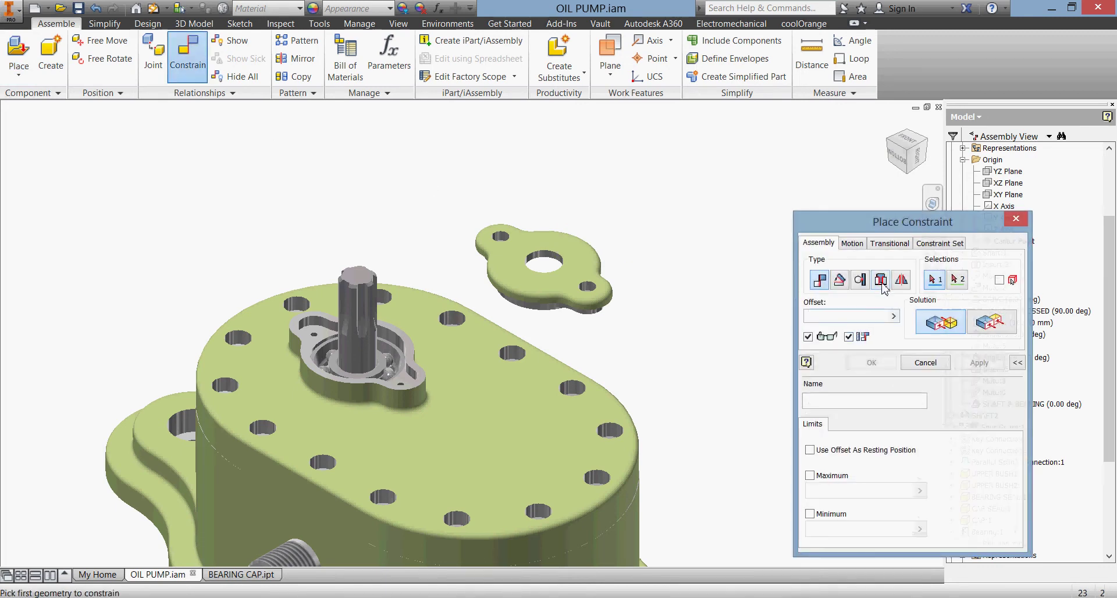
left_click(881, 283)
scroll(654, 321, "down", 2)
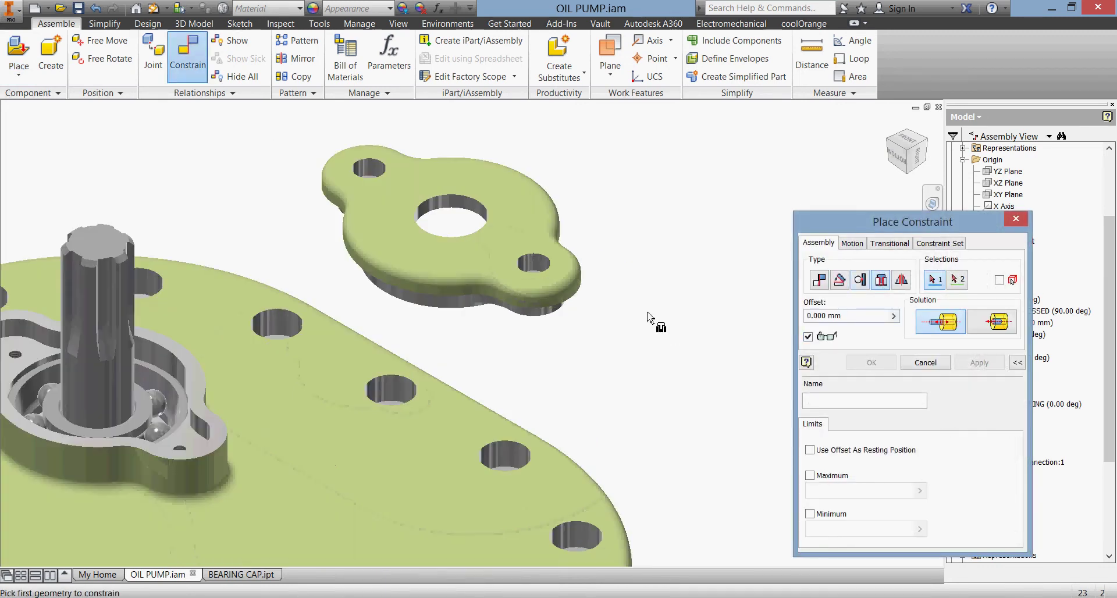
left_click(584, 301)
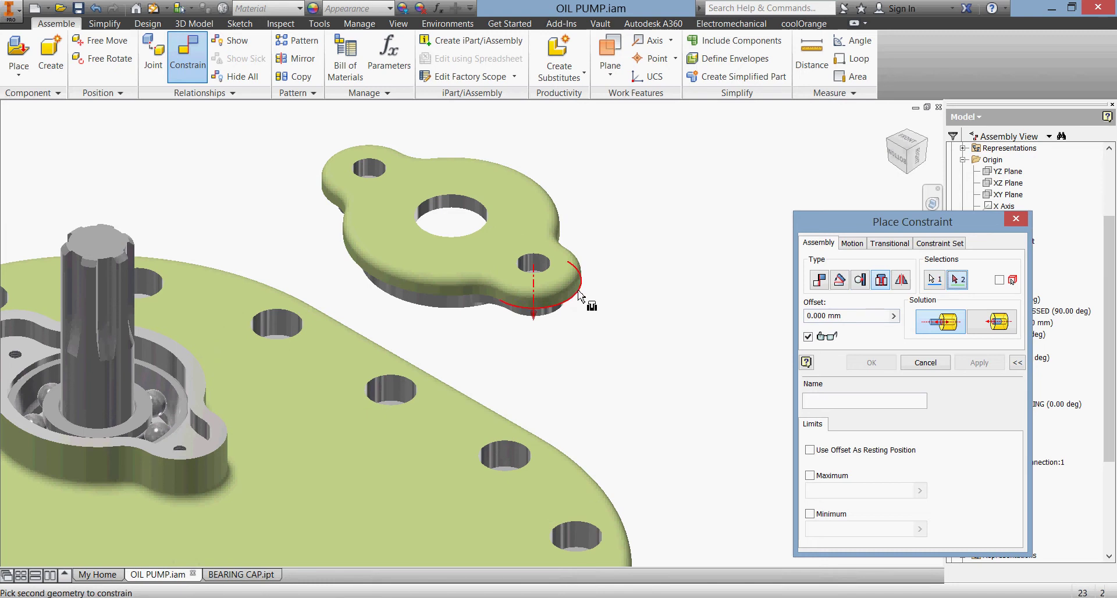
left_click(228, 455)
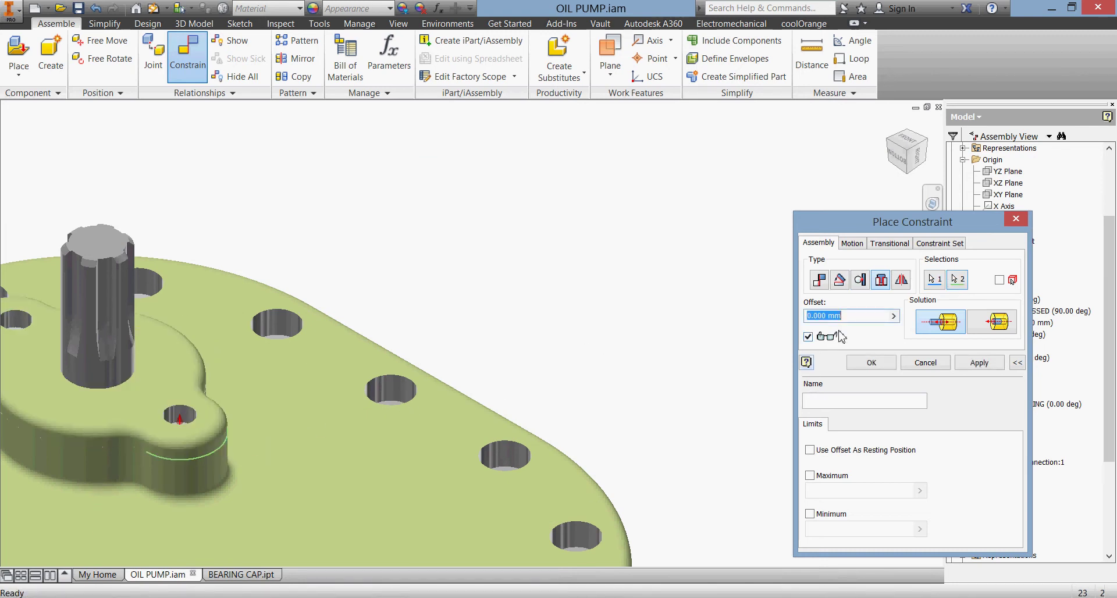
left_click(979, 362)
left_click(925, 362)
- Move the cap off its seat and constrain its hole face to the small housing hole
middle_click_drag(474, 252, 623, 209)
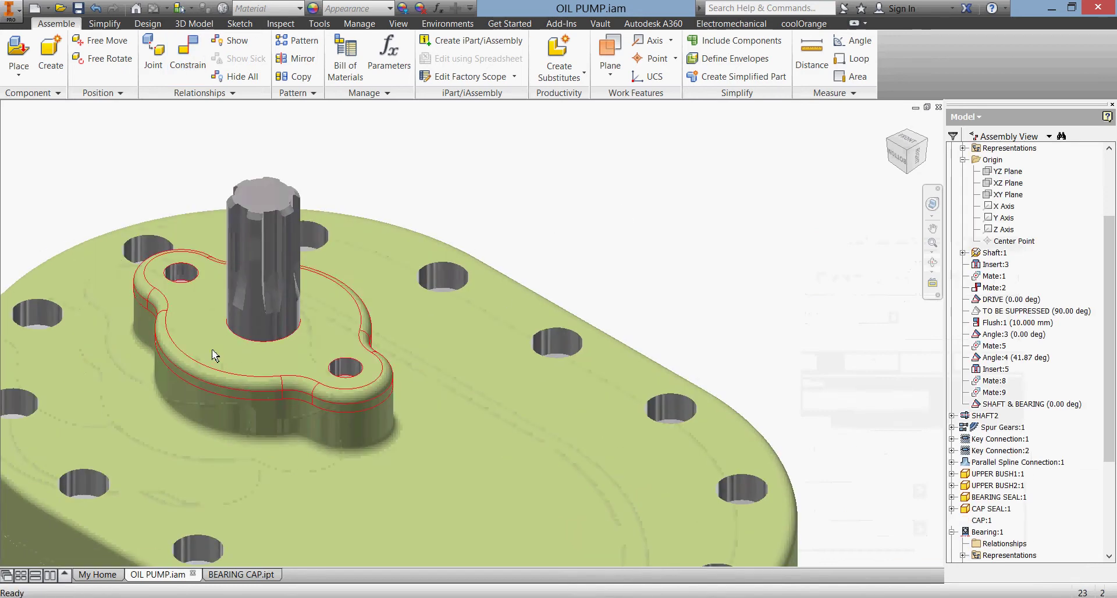
left_click_drag(217, 279, 347, 225)
left_click(188, 59)
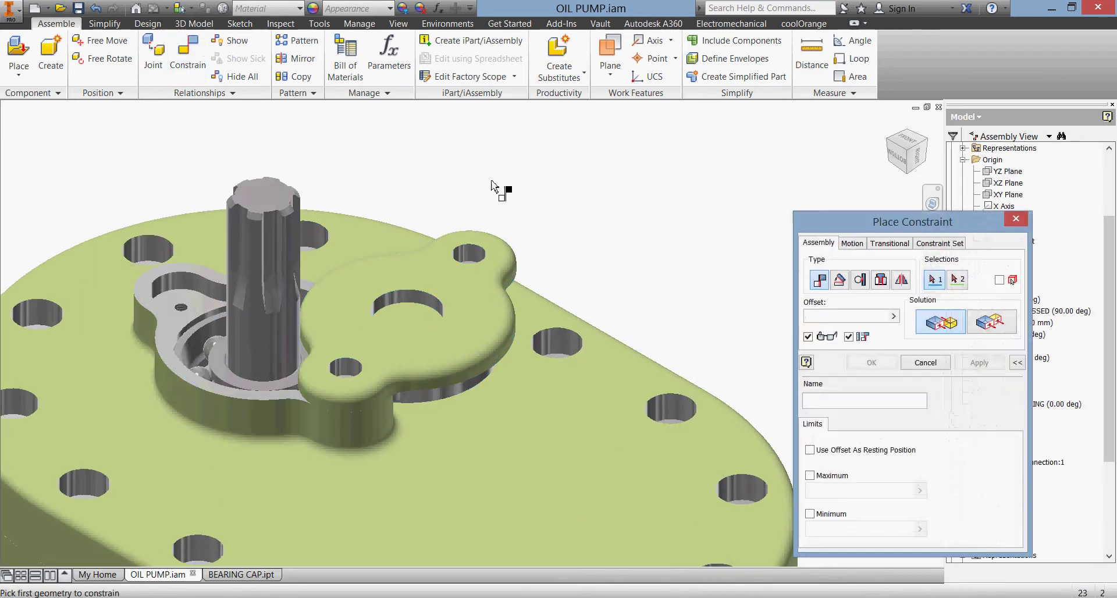
left_click(477, 254)
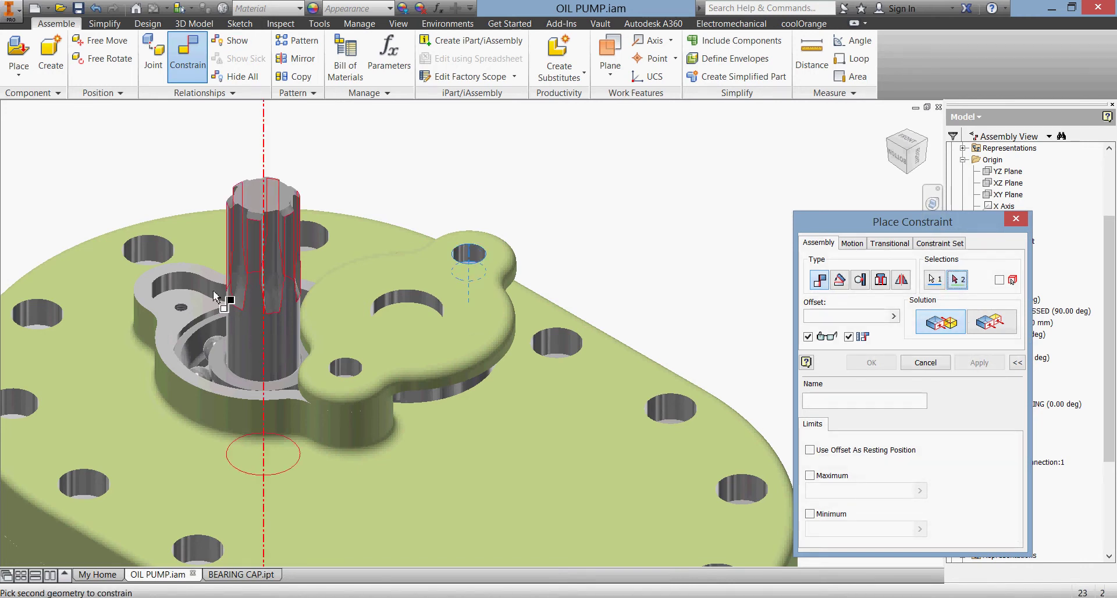
left_click(181, 304)
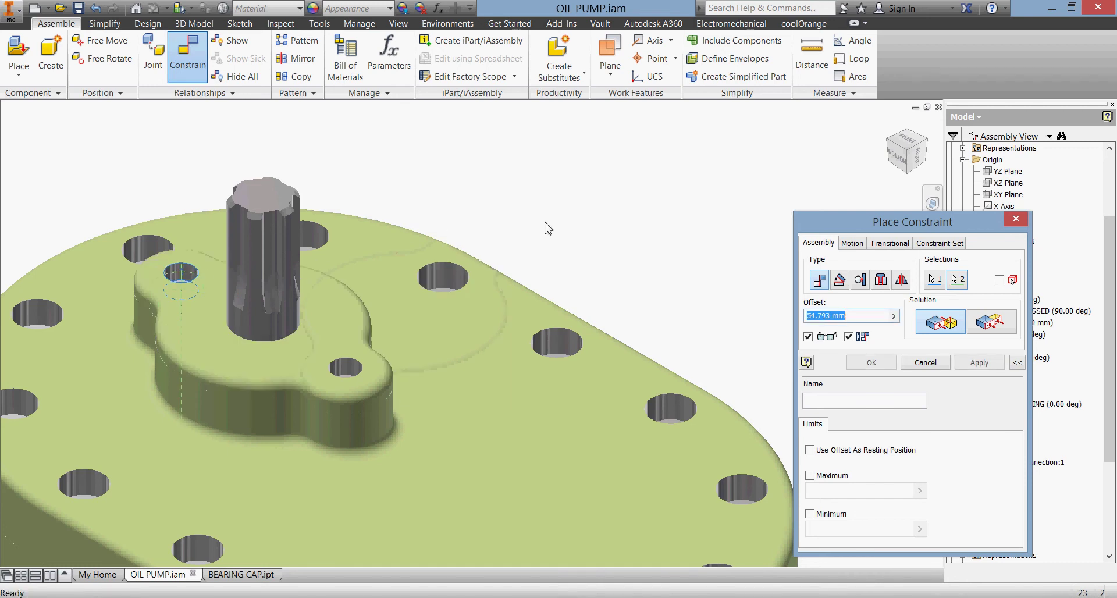
- Apply the cap-to-housing-hole constraint with an offset of 0
type("0")
left_click(870, 364)
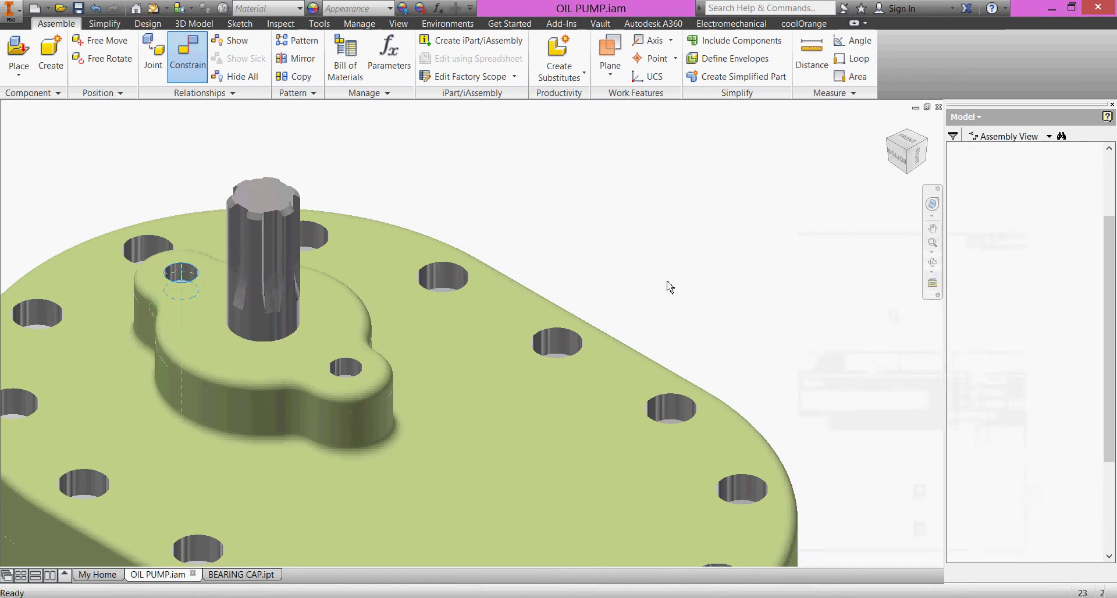
scroll(662, 285, "up", 3)
mouse_move(660, 284)
middle_mouse_down("shift")
mouse_move(683, 229)
mouse_move(675, 287)
mouse_move(655, 285)
middle_mouse_up("shift")
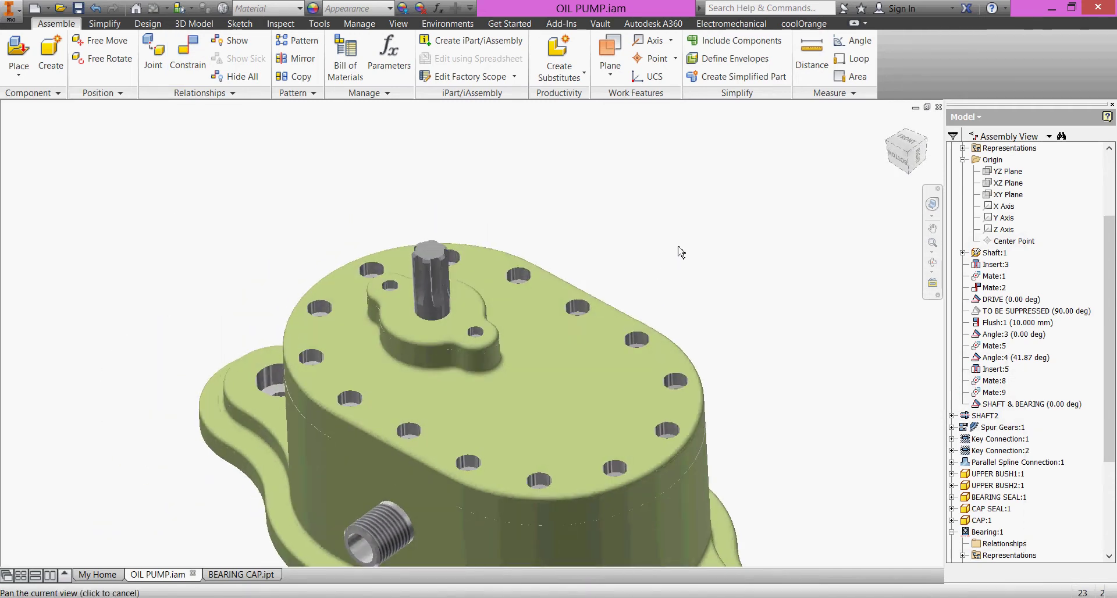
- In Content Center, filter to DIN and pick DIN 128 under Fasteners > Washers > Spring
scroll(678, 249, "up", 3)
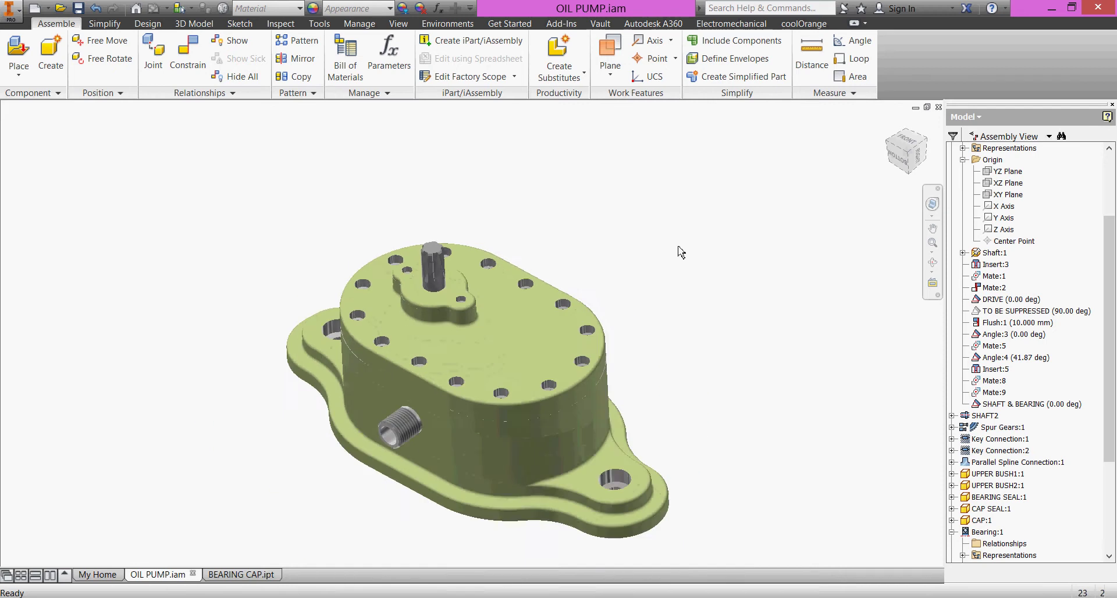
left_click(19, 73)
left_click(75, 160)
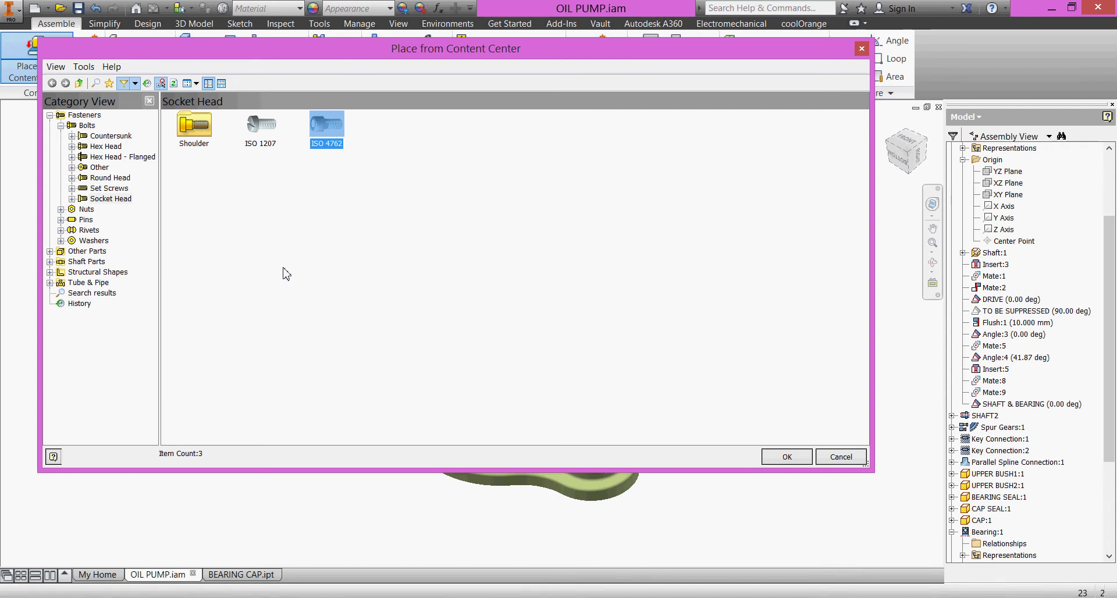
double_click(84, 115)
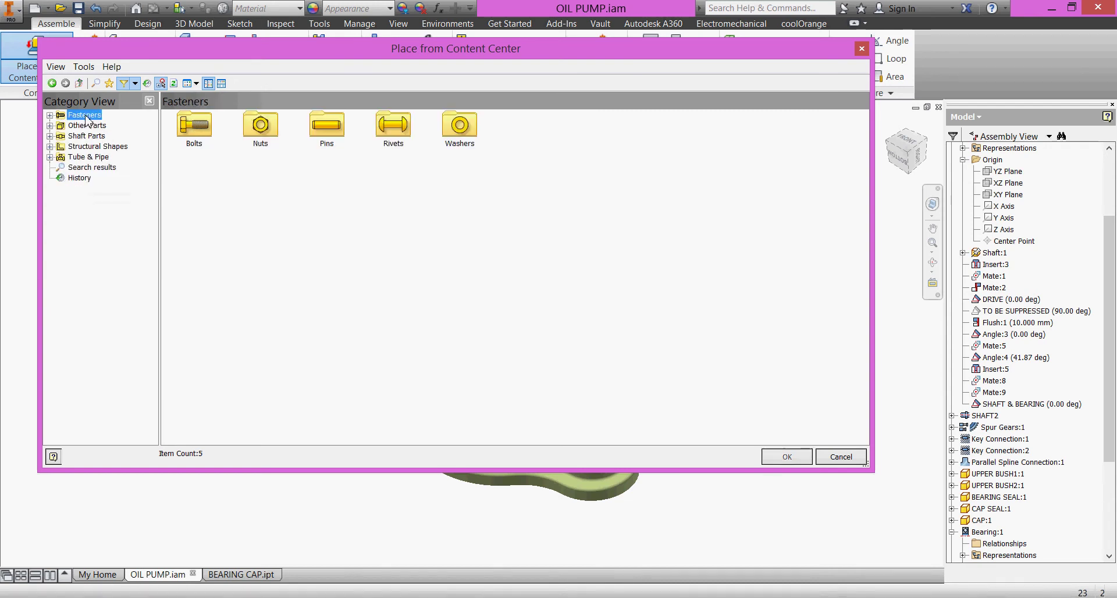
left_click(135, 83)
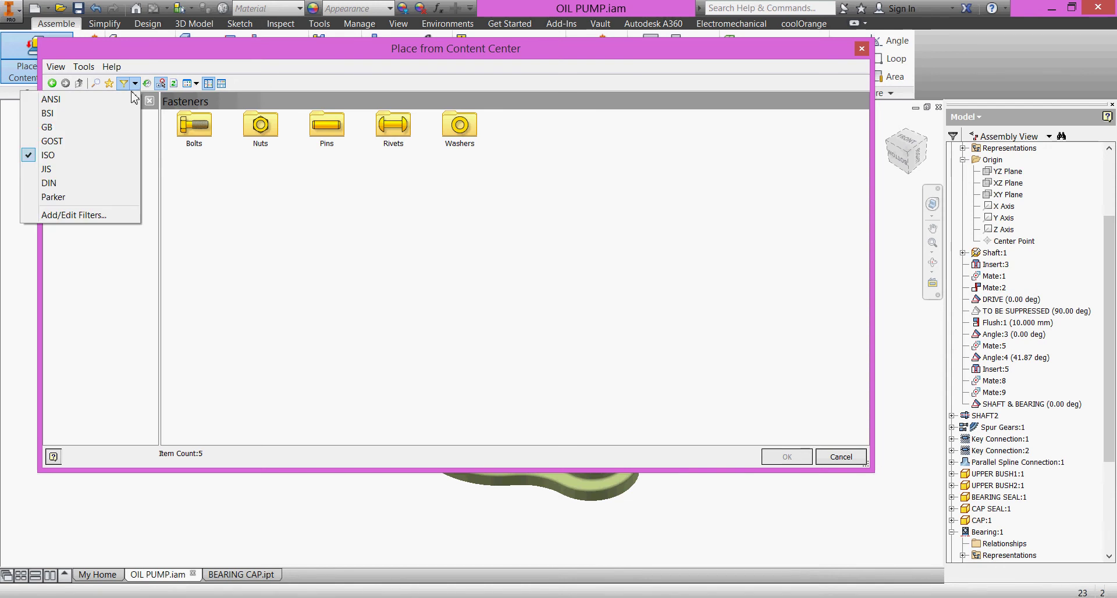
left_click(105, 183)
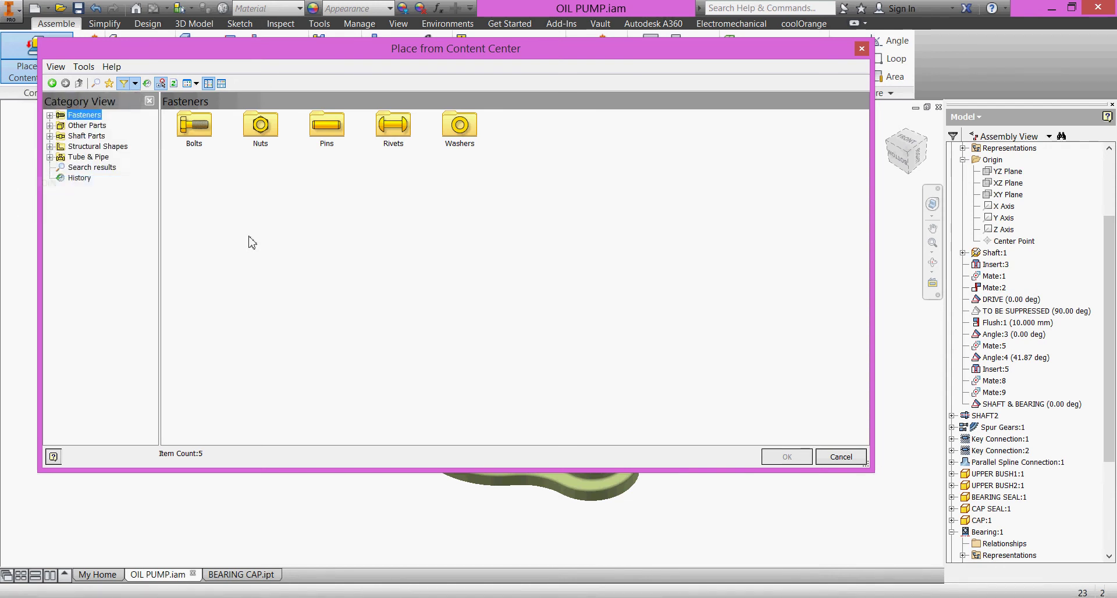
double_click(459, 131)
left_click(259, 134)
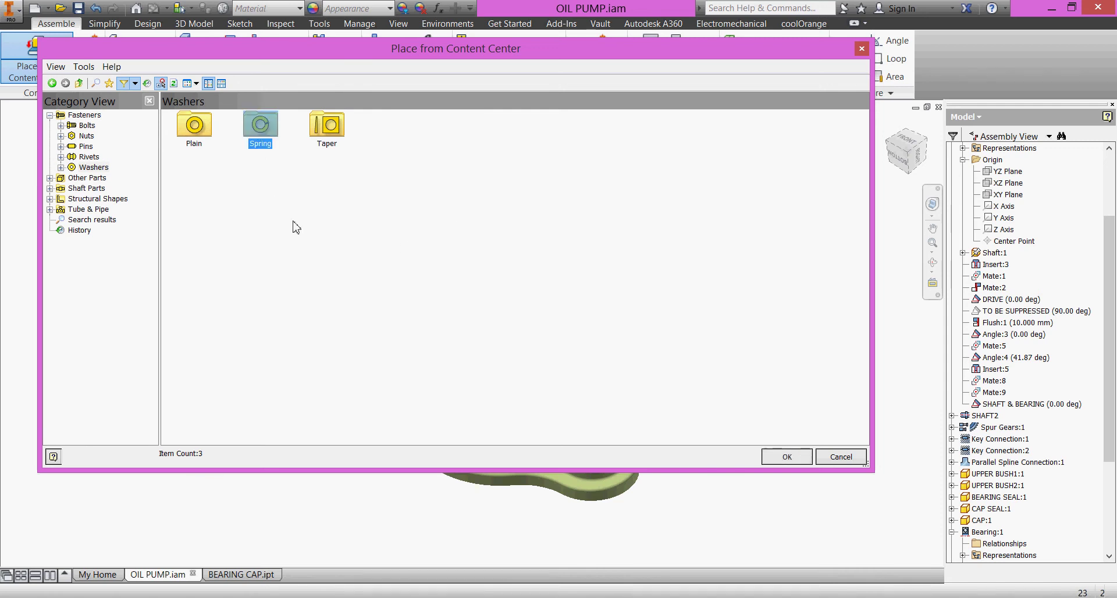
double_click(262, 129)
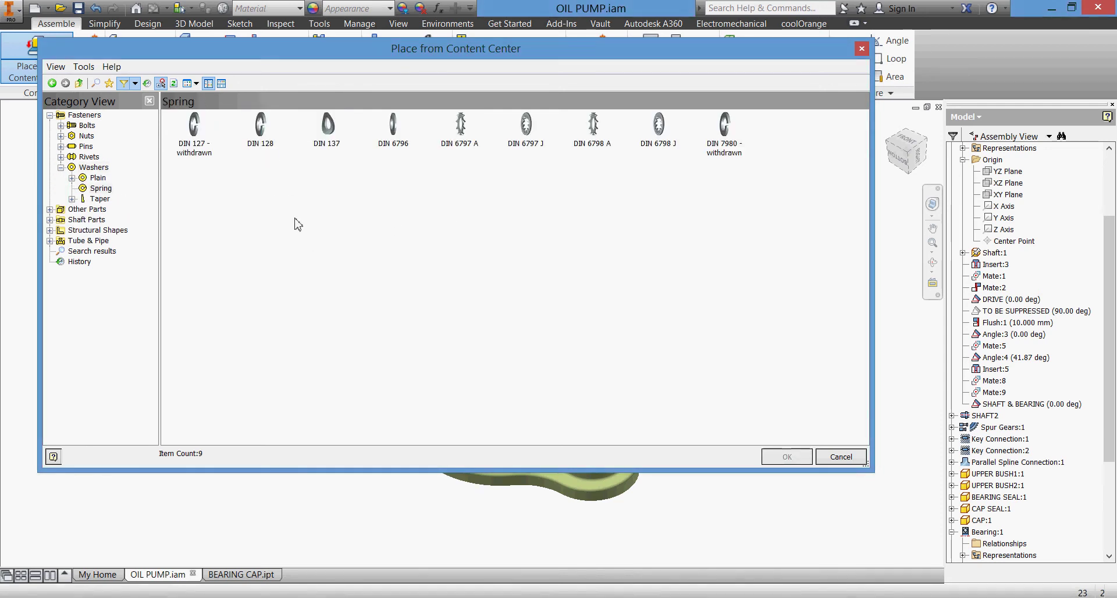
left_click(262, 133)
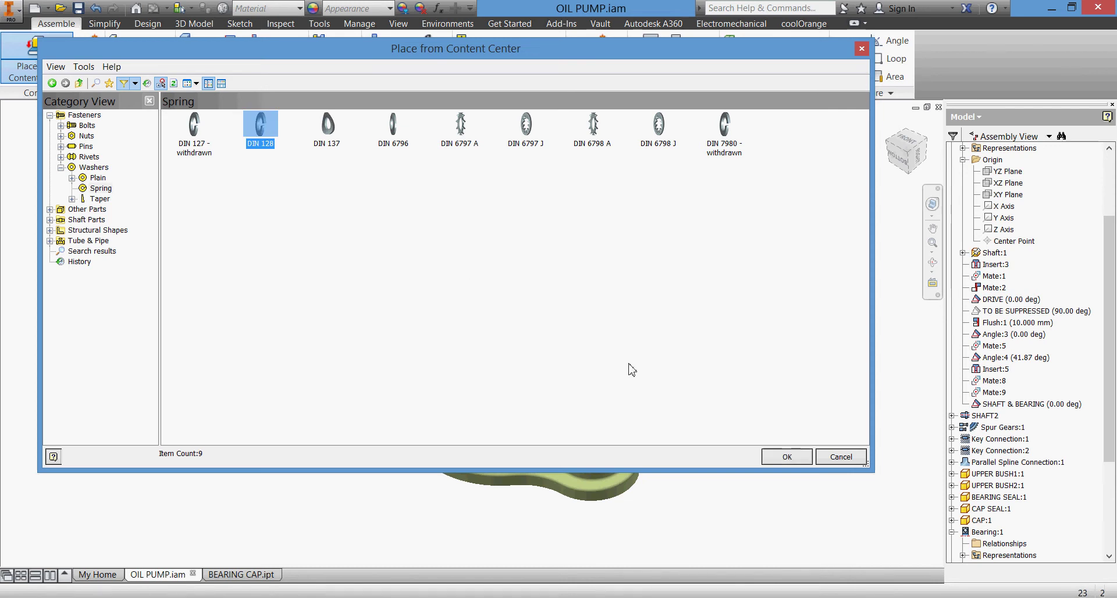
- Insert DIN 128 A5 spring washers into all 14 matching bolt holes at once
left_click(775, 457)
scroll(605, 332, "down", 5)
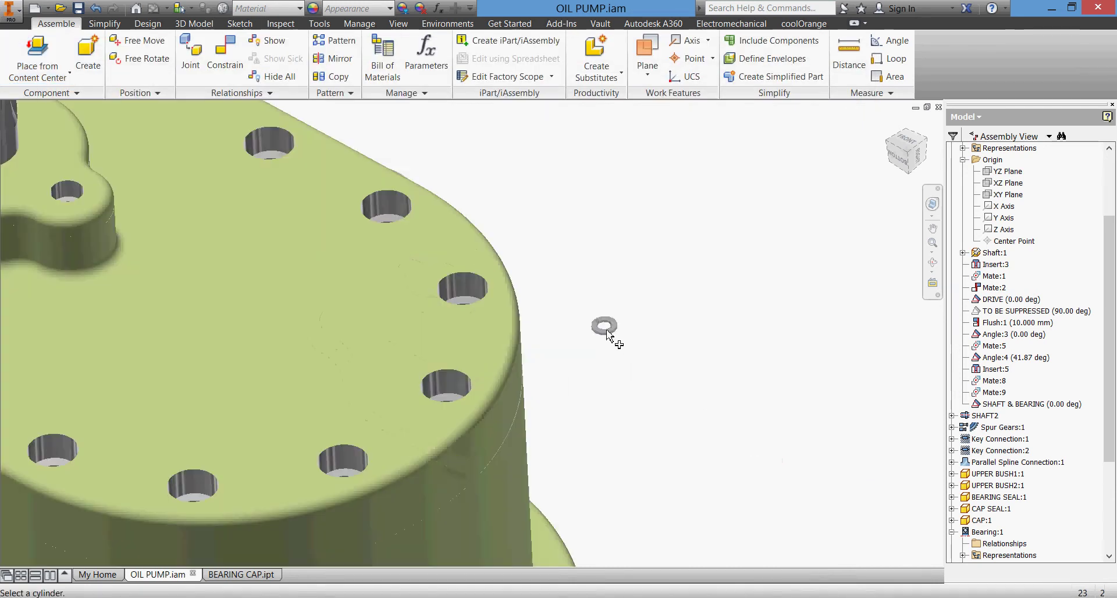
middle_click_drag(411, 249, 462, 209)
scroll(498, 295, "down", 5)
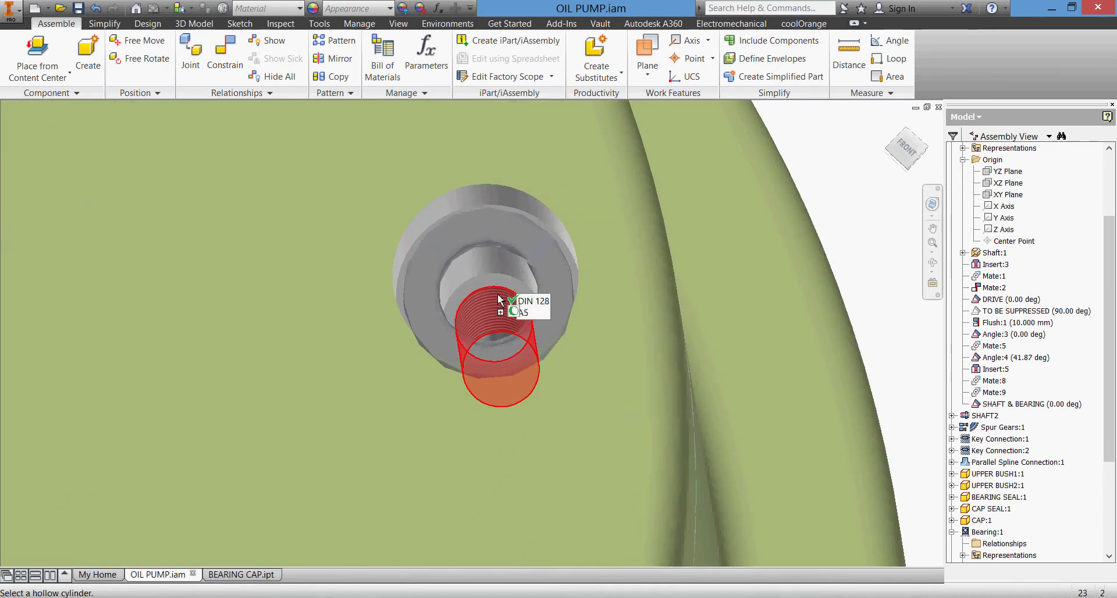
left_click(498, 300)
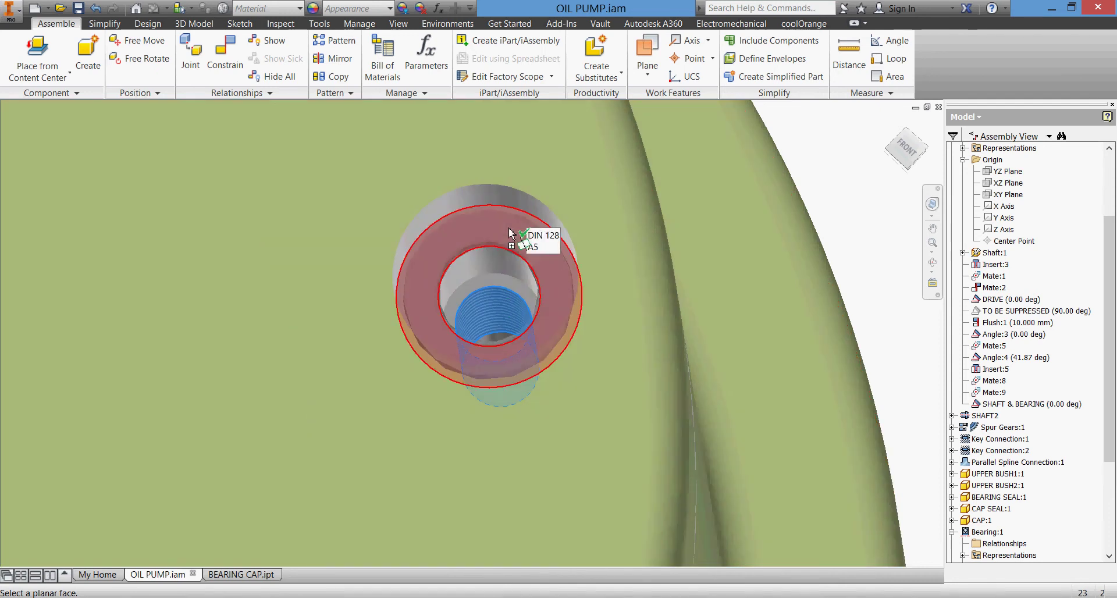
left_click(509, 234)
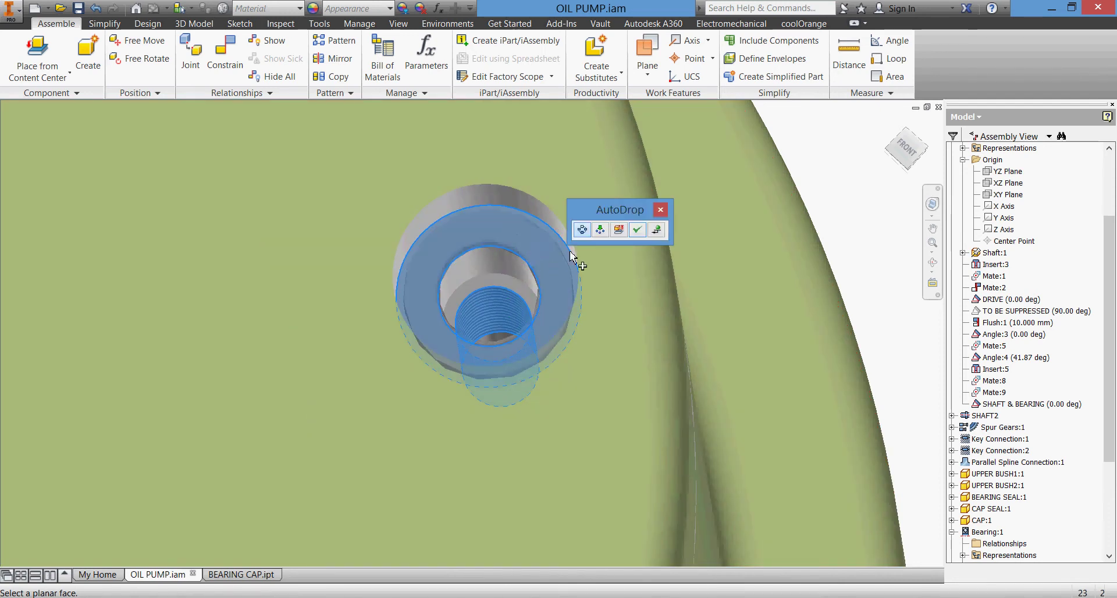
scroll(552, 286, "up", 6)
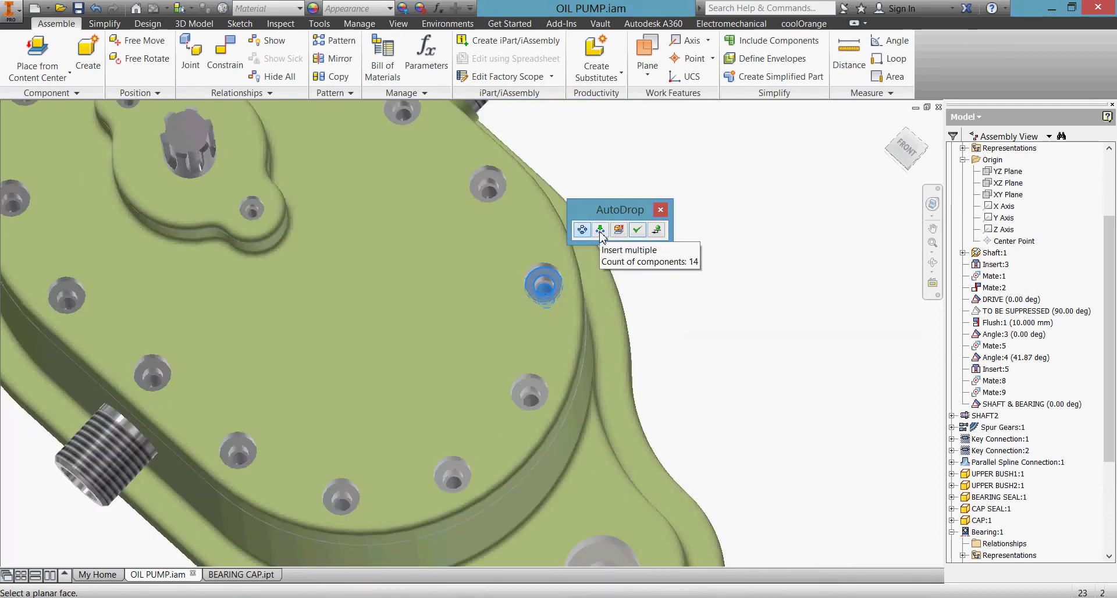
left_click(601, 231)
scroll(650, 348, "up", 4)
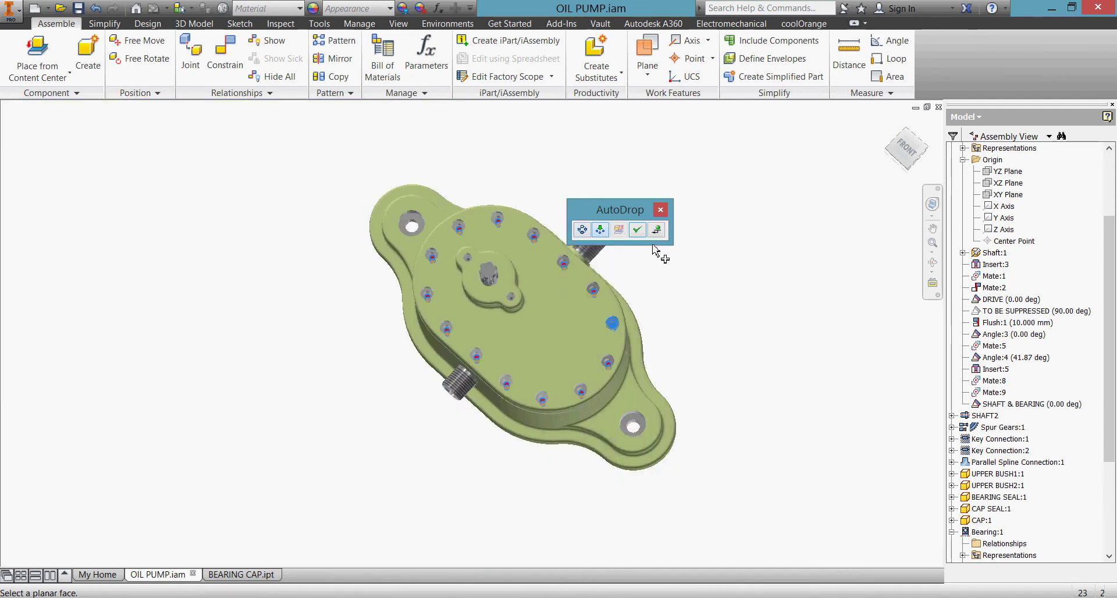
left_click(637, 230)
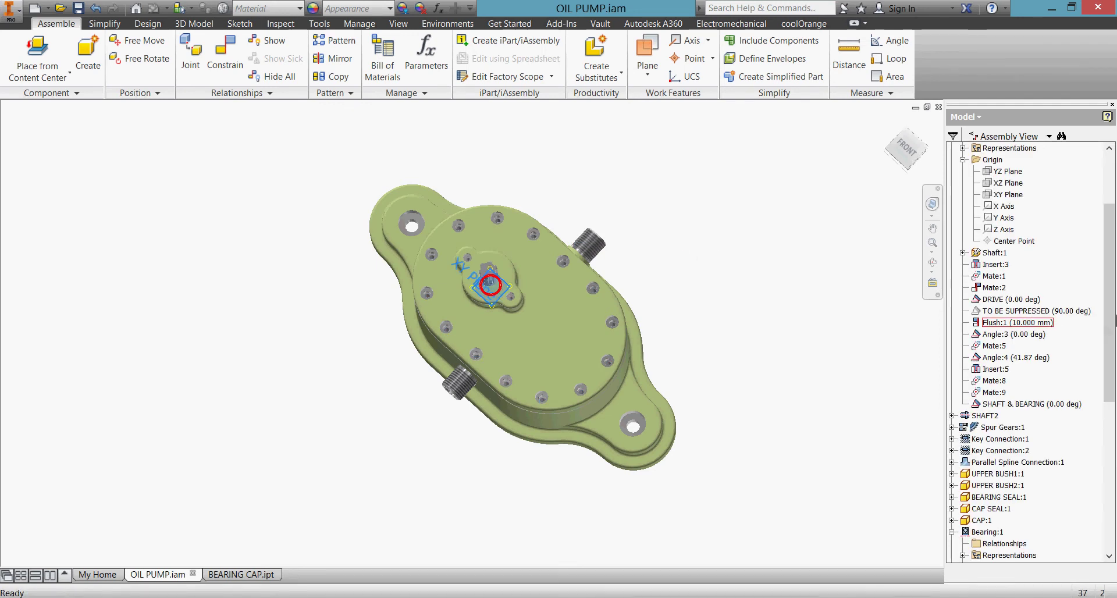
- Save the assembly and load the DIN 128 spring washer from Content Center again
left_click_drag(1111, 319, 1110, 467)
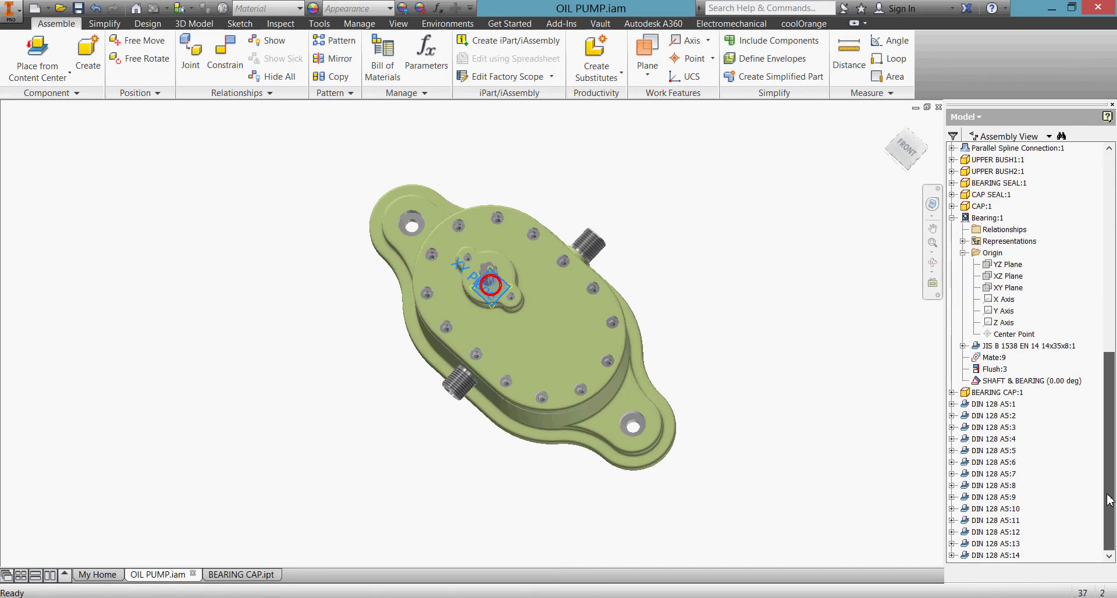
left_click(78, 9)
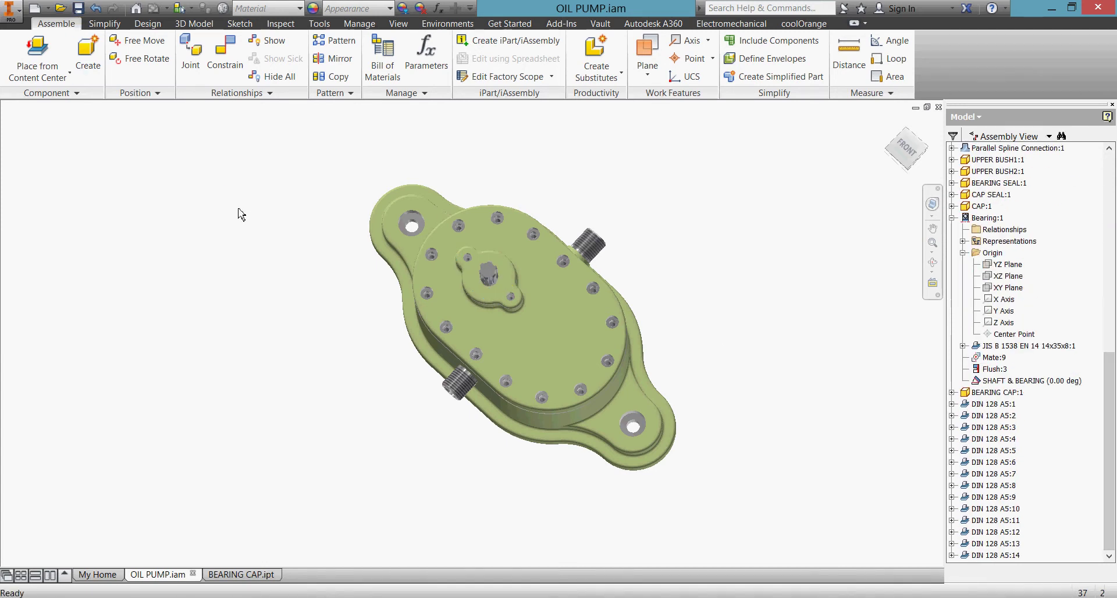
left_click(37, 56)
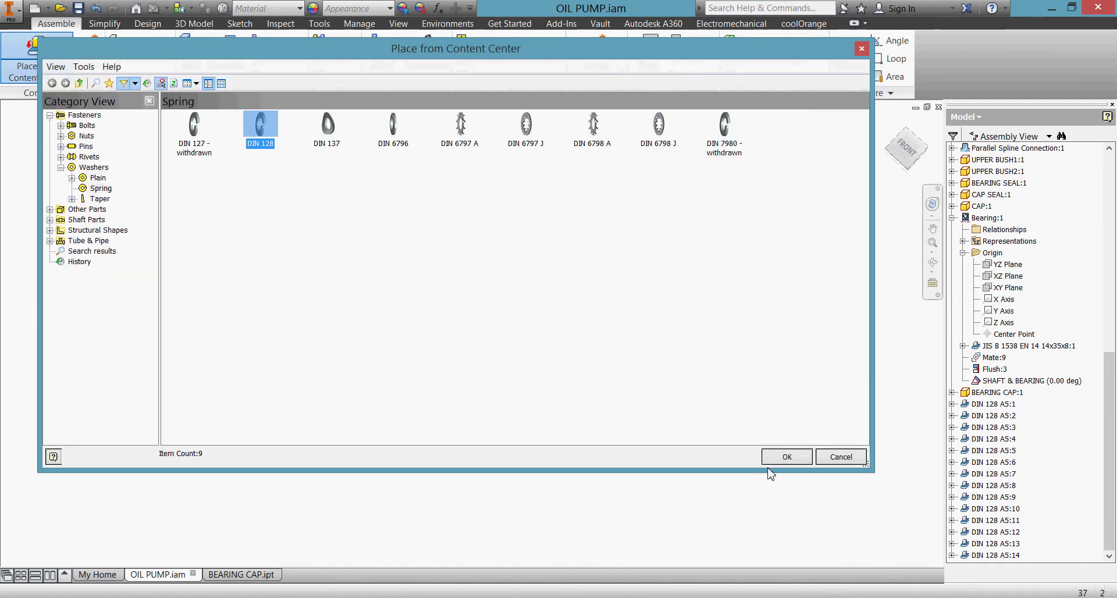
left_click(786, 456)
- Place DIN 128 A2.5 washers in the bearing cap's small threaded holes on the ring face
scroll(530, 314, "up", 5)
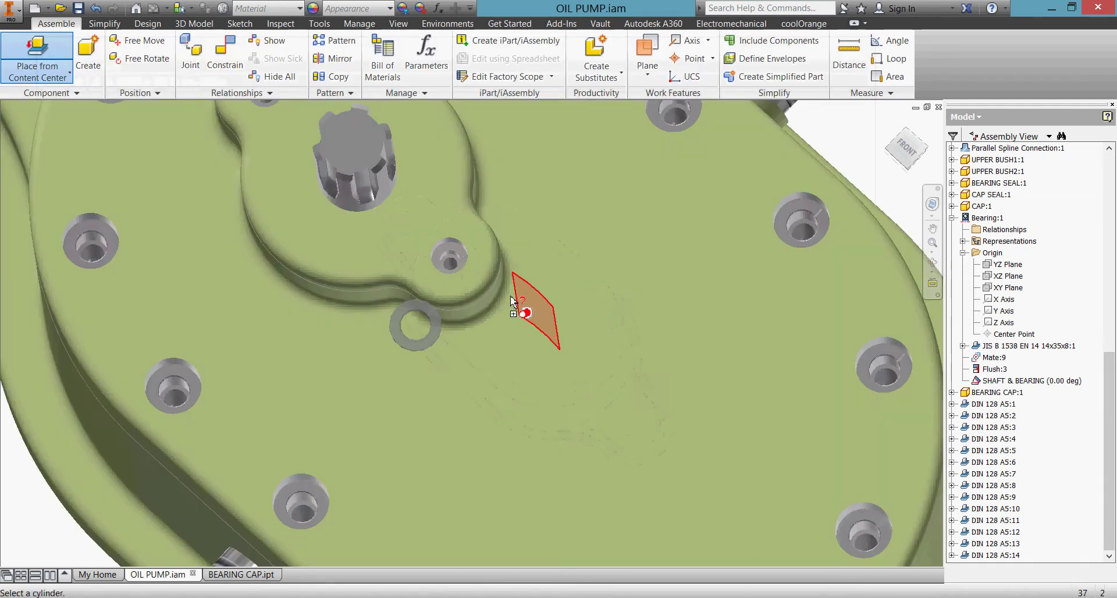
scroll(423, 266, "up", 3)
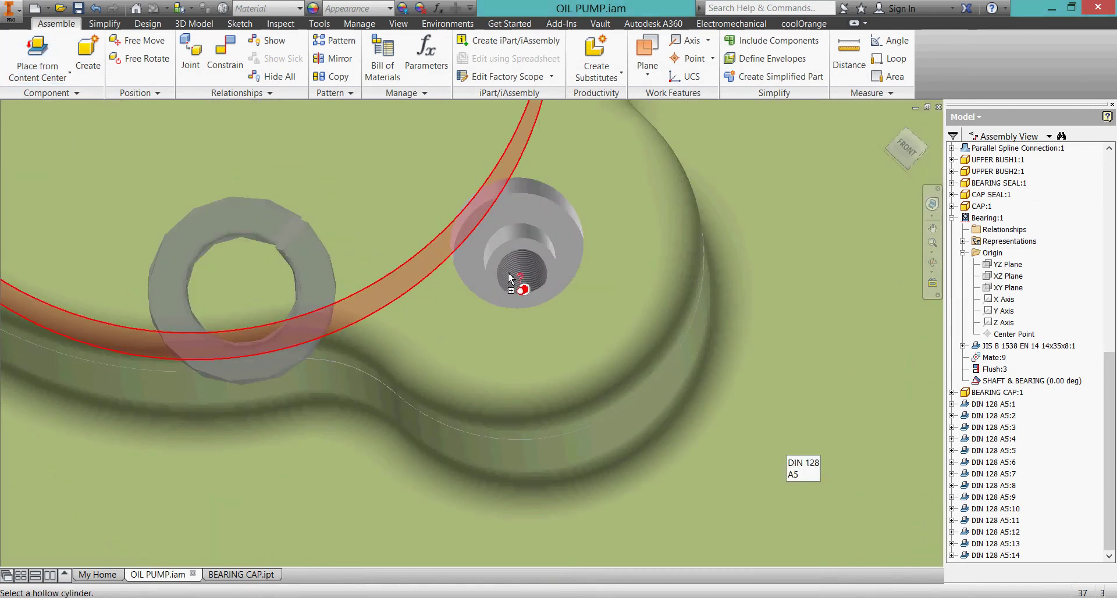
middle_click_drag(578, 149, 415, 303, "shift")
scroll(416, 302, "up", 5)
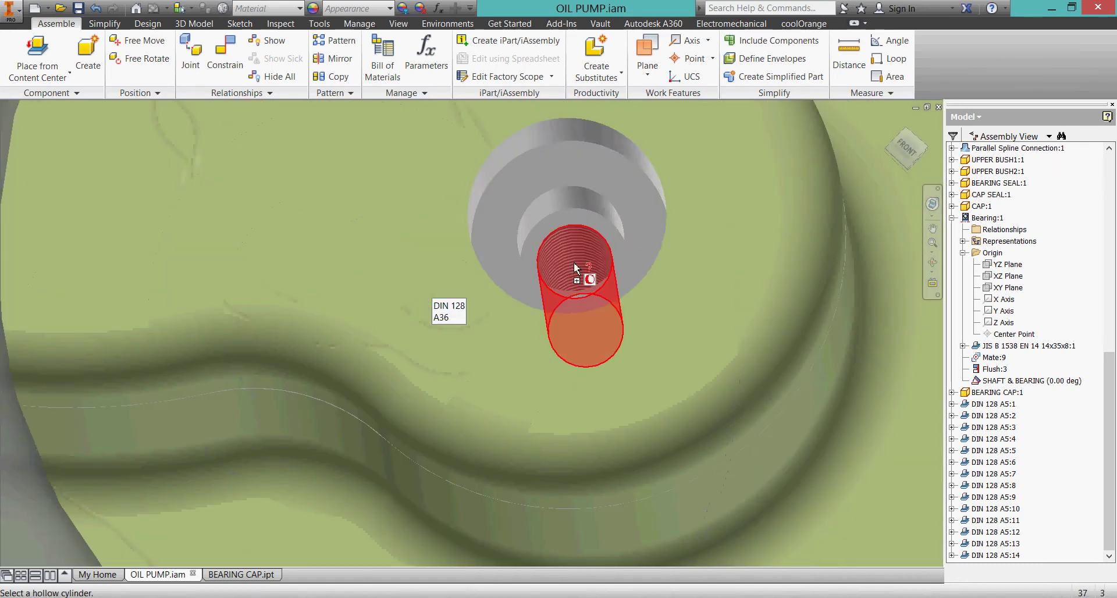
left_click(575, 269)
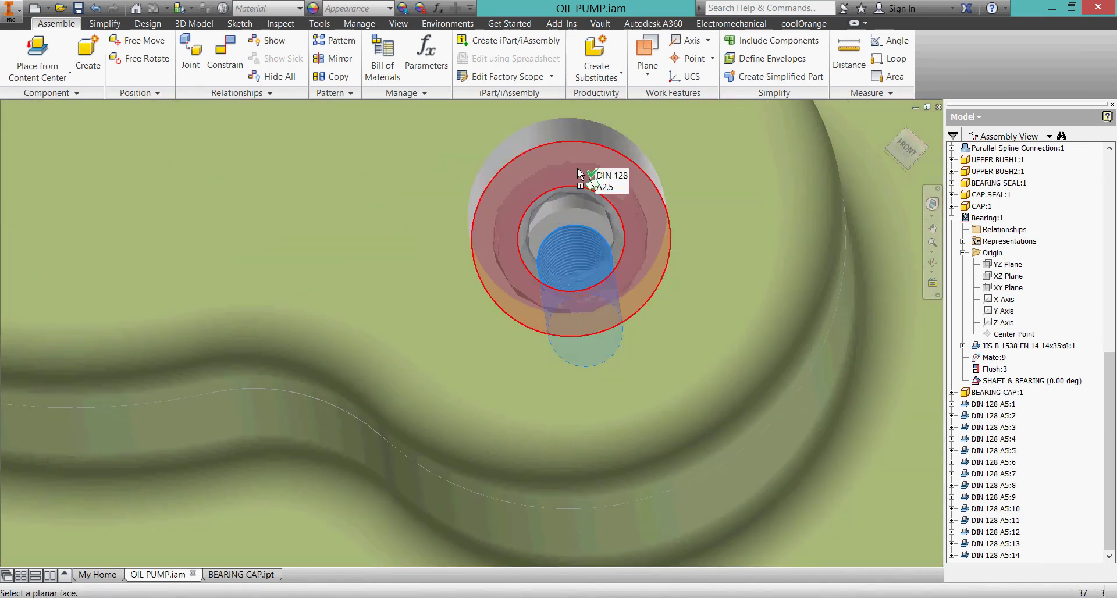
left_click(579, 174)
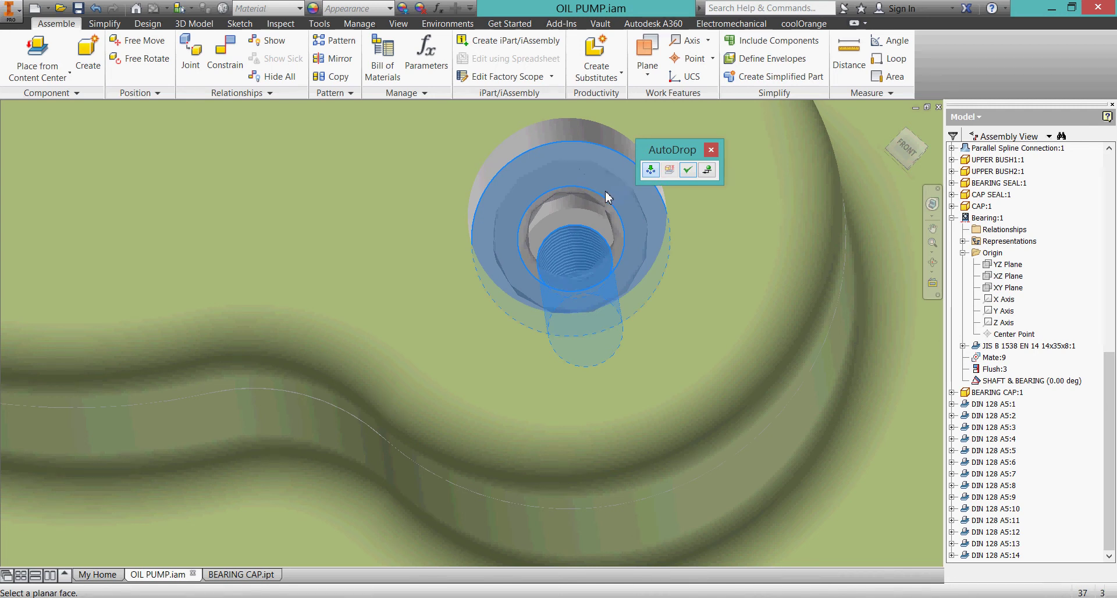
left_click(688, 169)
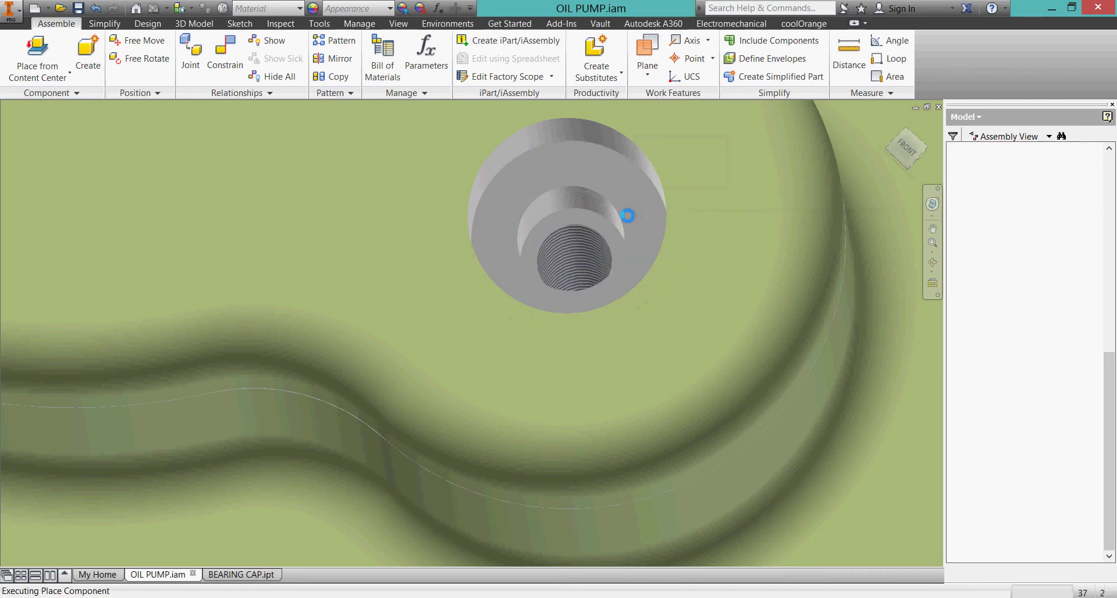
- End washer placement, save, and scroll the browser to the DIN 128 A2.5 washers
scroll(625, 218, "down", 5)
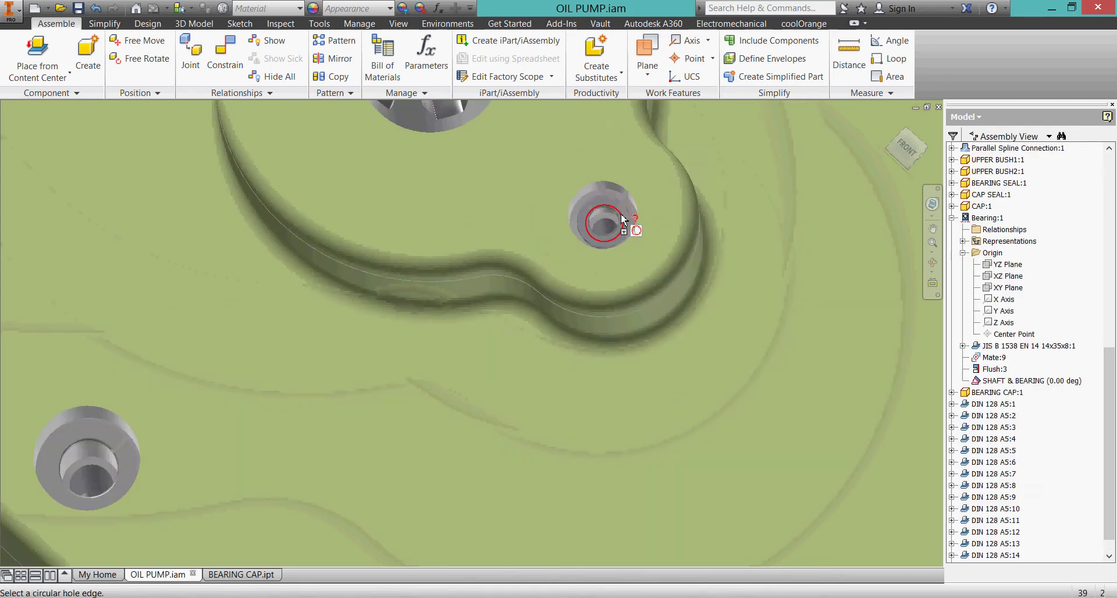
middle_click_drag(621, 218, 681, 465)
key("Escape")
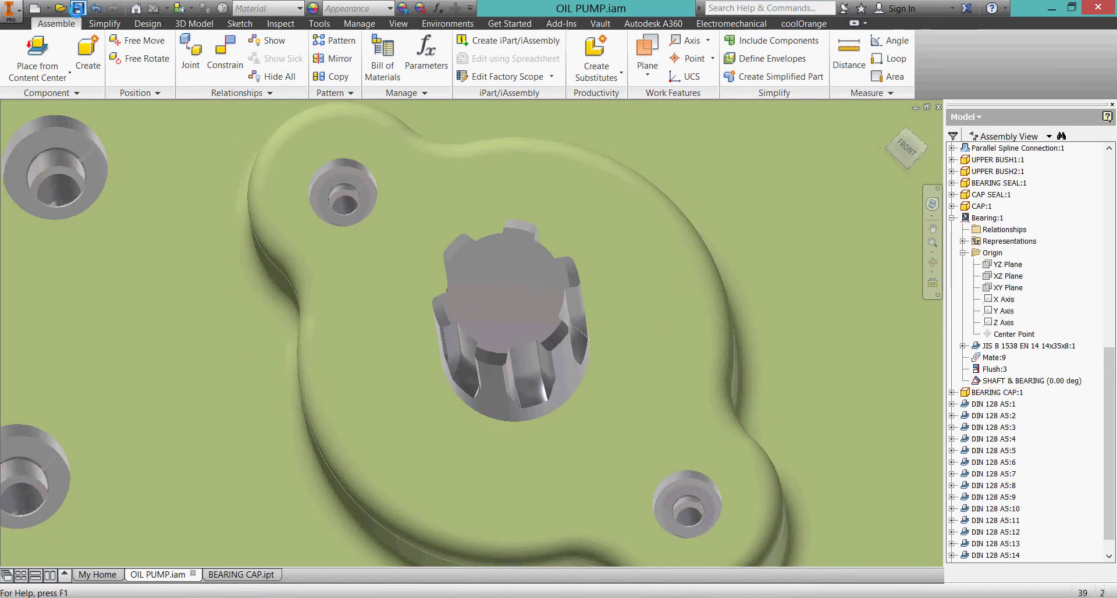
left_click(77, 8)
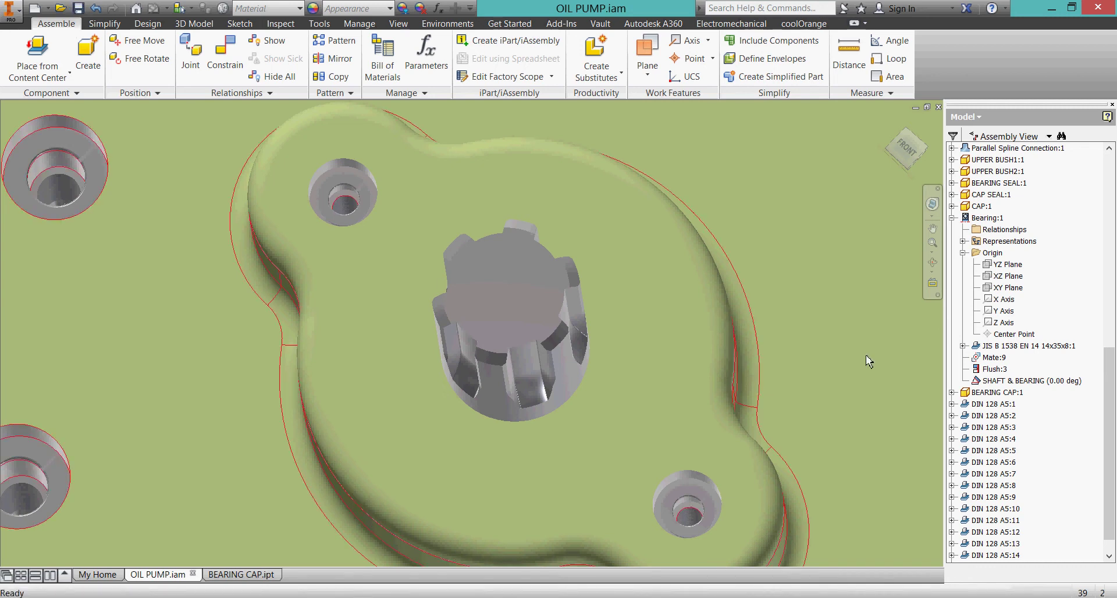
scroll(1104, 486, "down", 1)
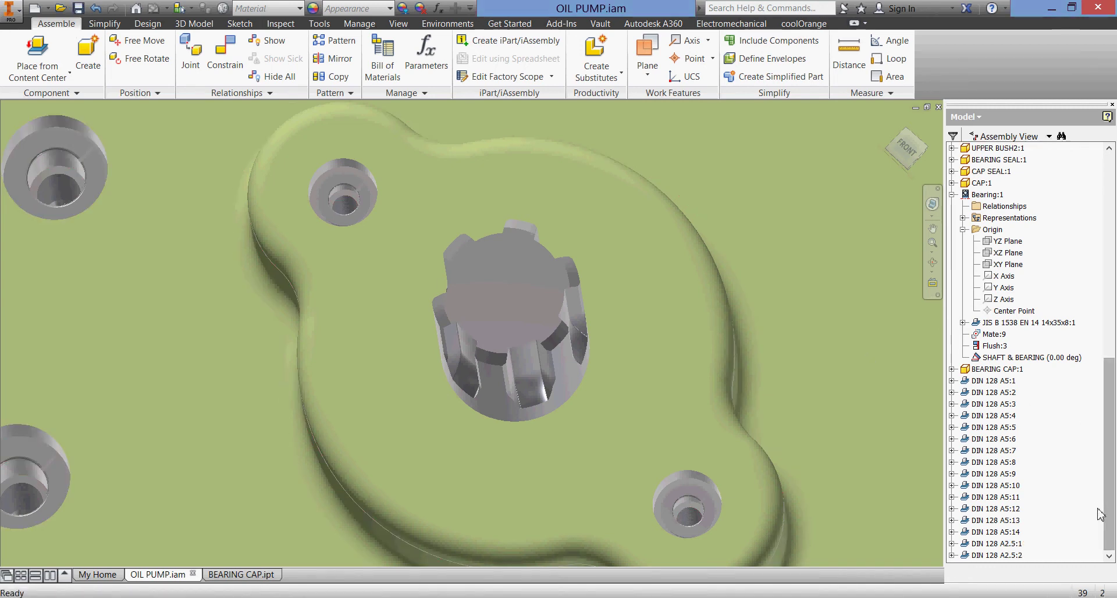
- Change the DIN 128 A2.5 washers to nominal diameter 3 (A3) and save
right_click(1008, 547)
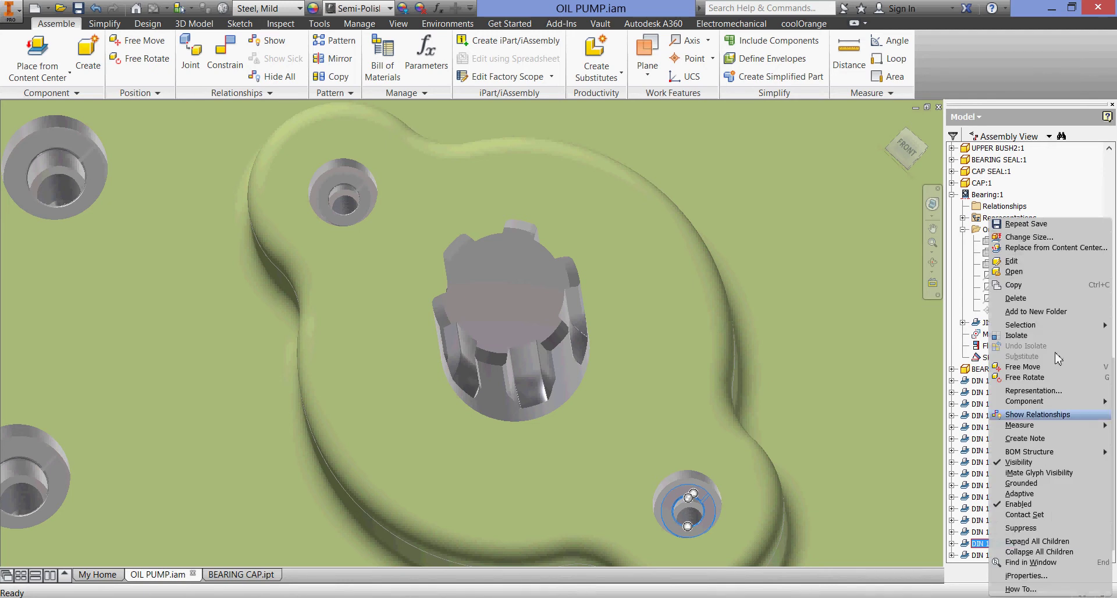
left_click(1055, 239)
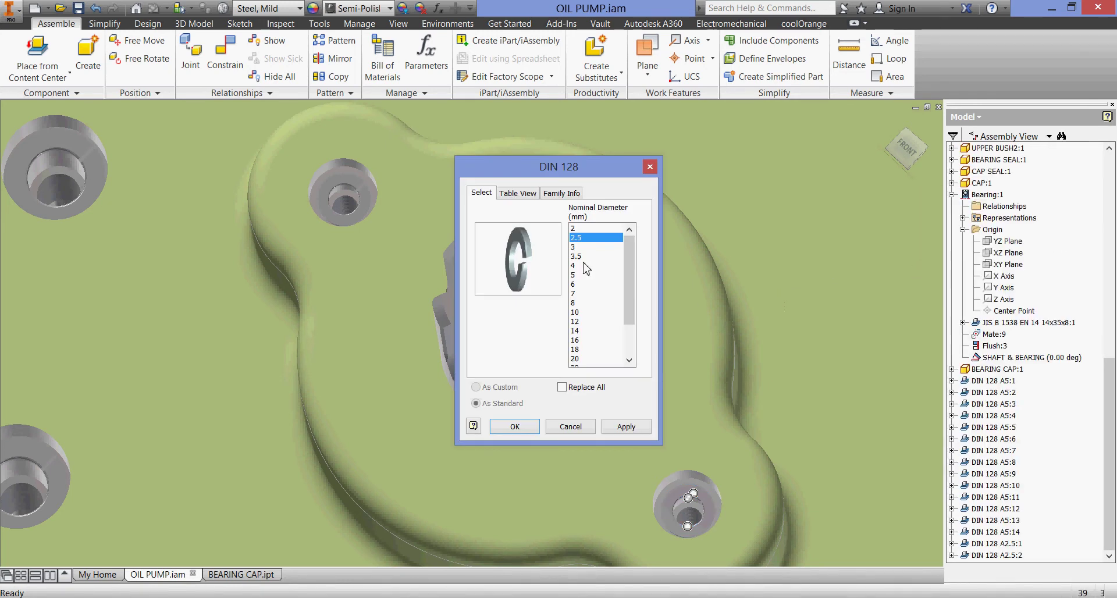
left_click(576, 248)
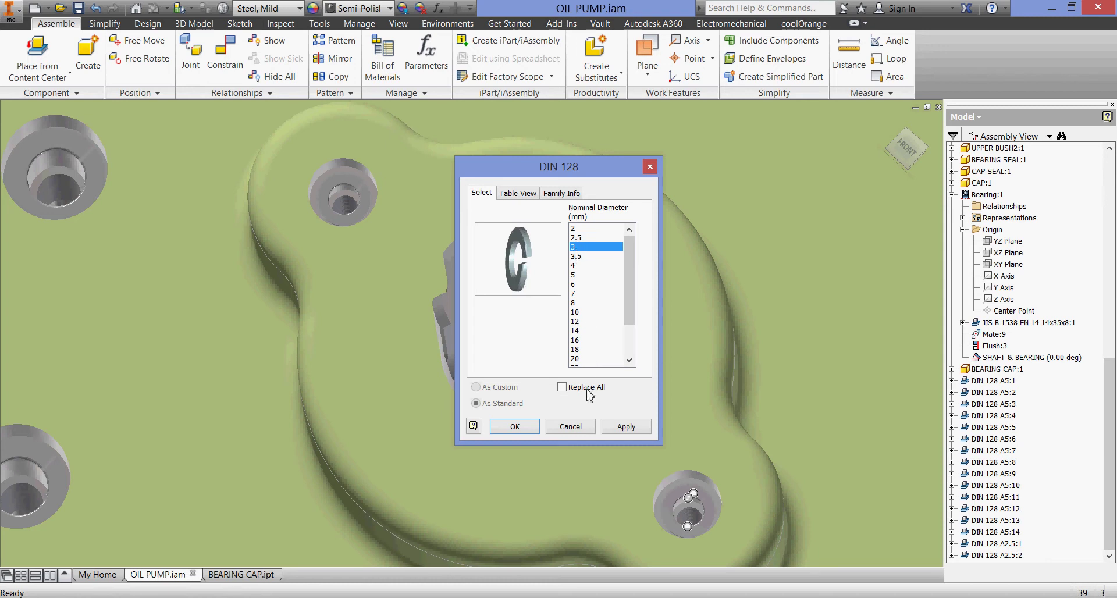
left_click(515, 427)
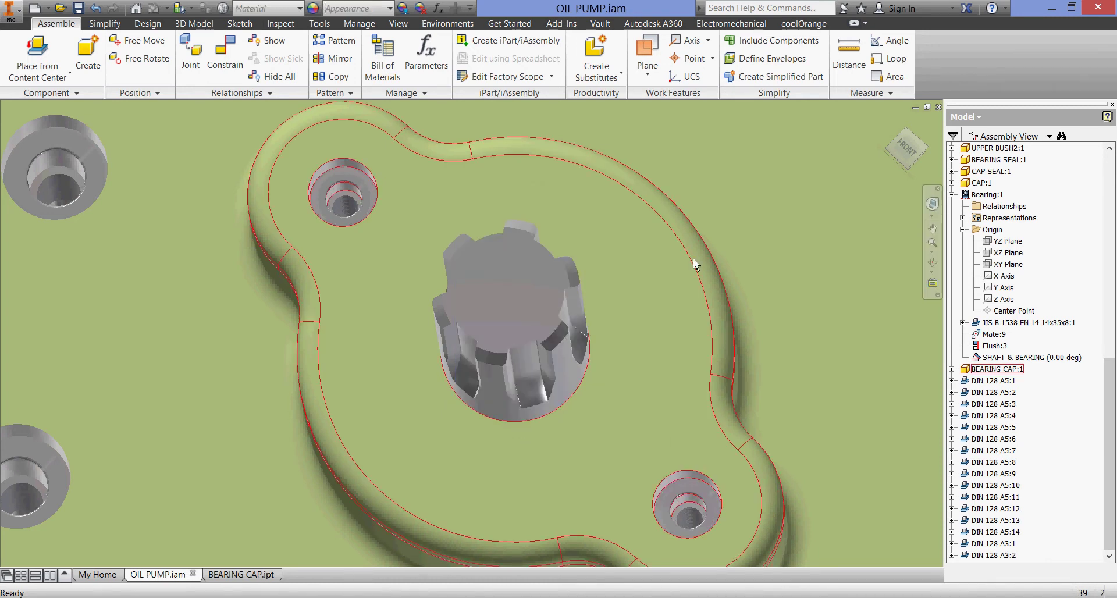
left_click(79, 8)
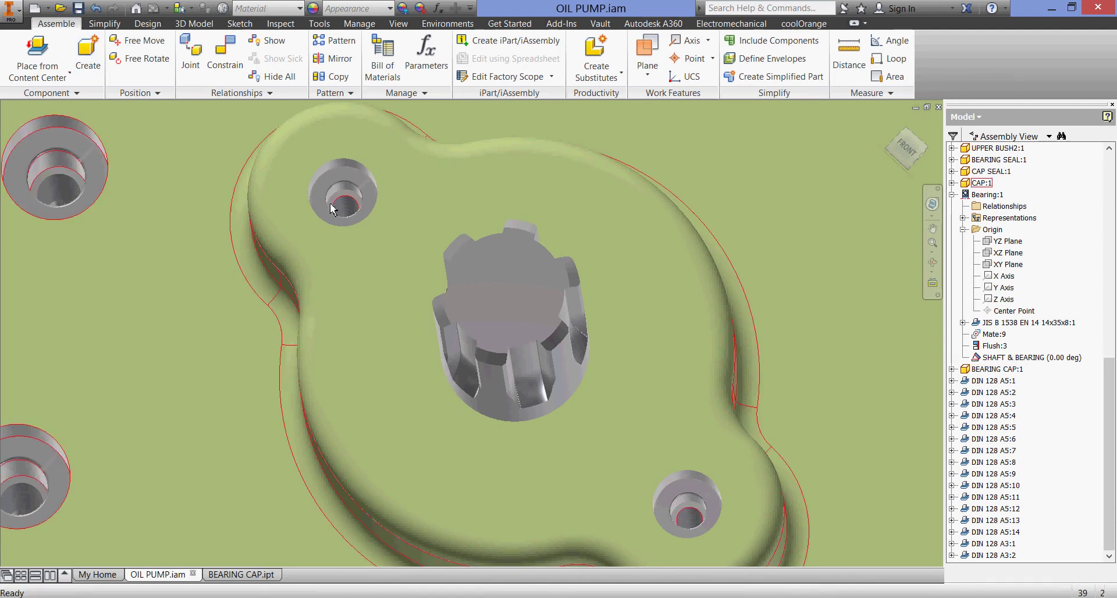
- In Content Center, filter to ISO and choose ISO 4762 under Fasteners > Bolts > Socket Head
left_click(58, 73)
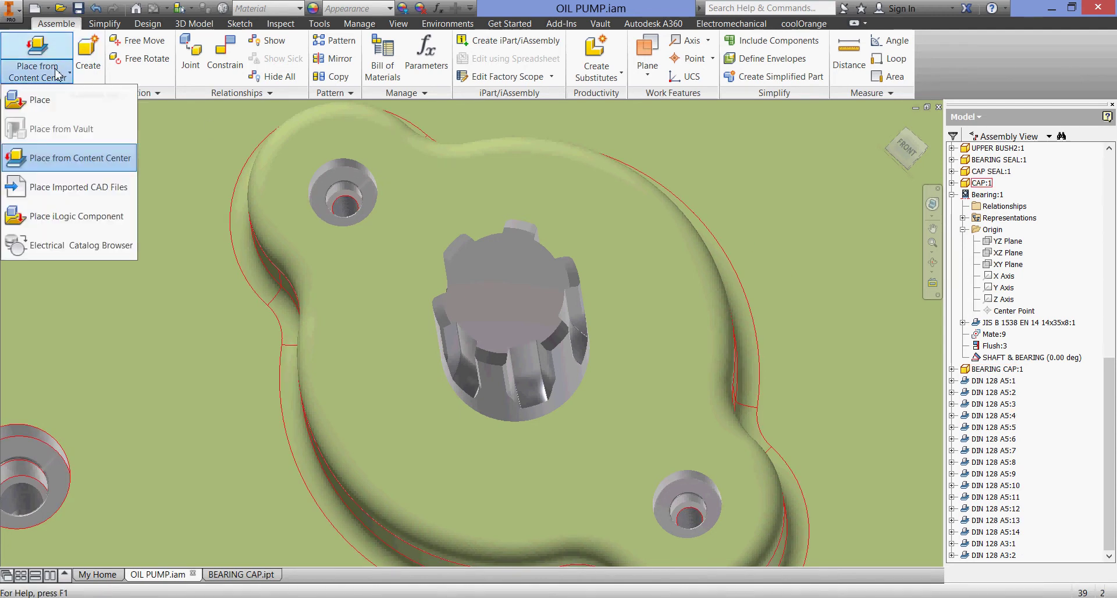
left_click(76, 159)
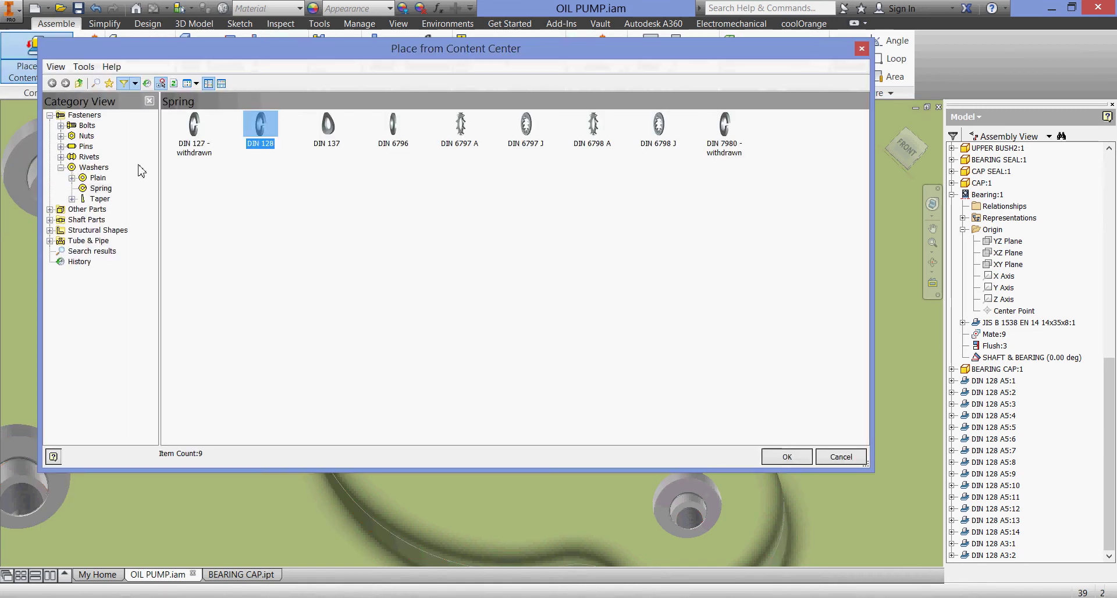
left_click(136, 83)
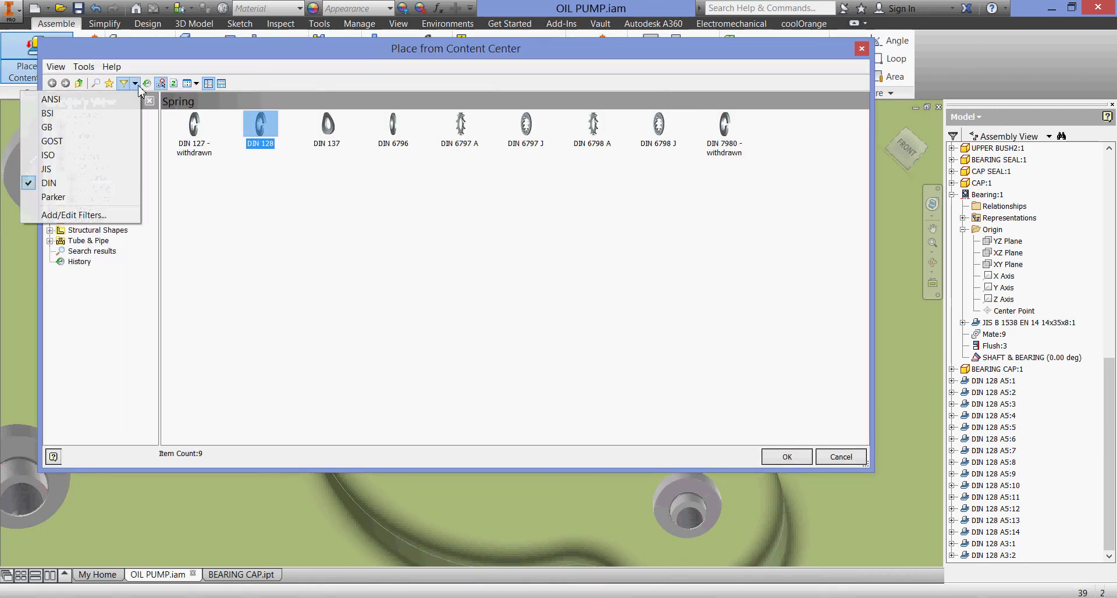
left_click(107, 155)
double_click(84, 115)
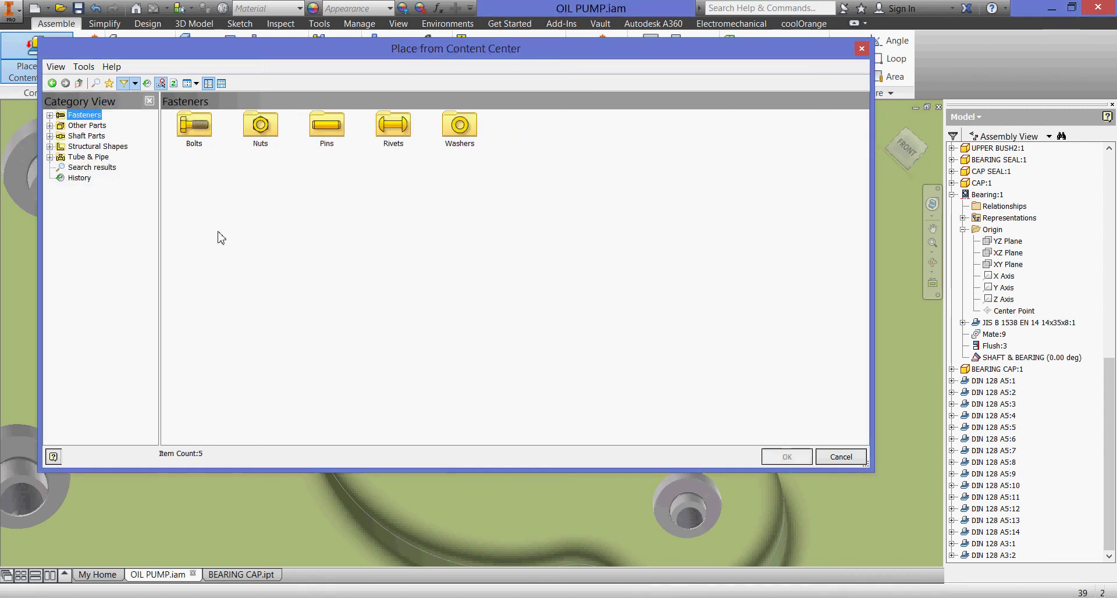
double_click(201, 146)
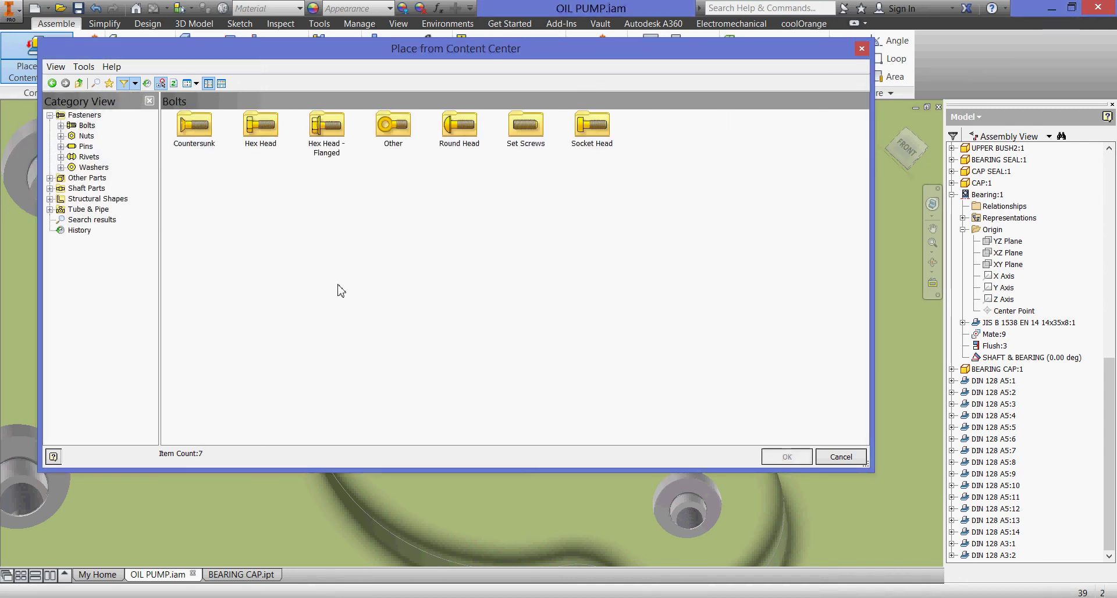
double_click(600, 143)
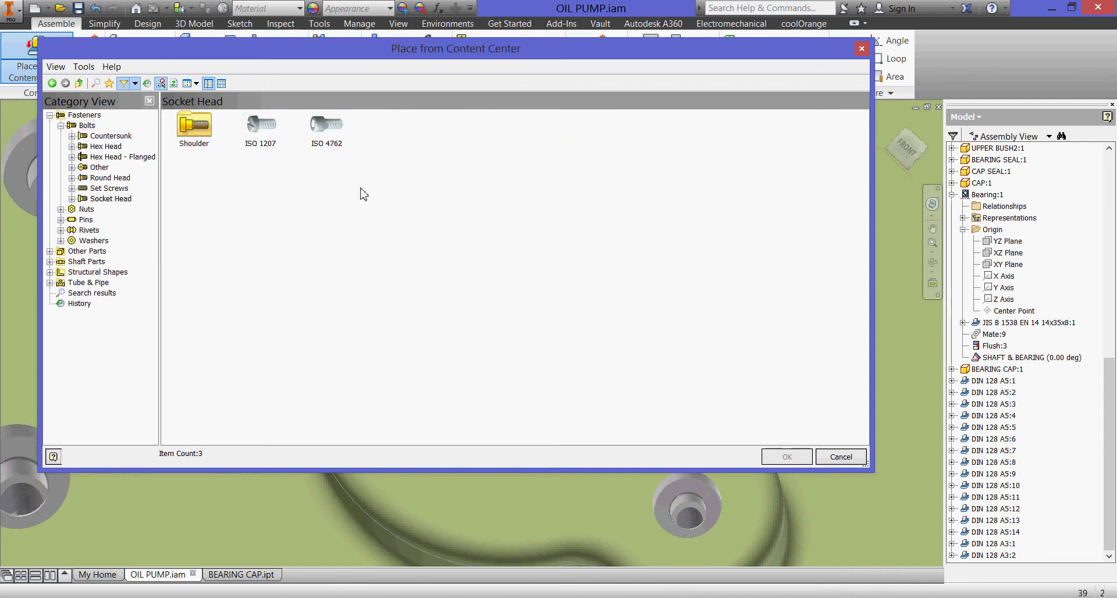
left_click(327, 132)
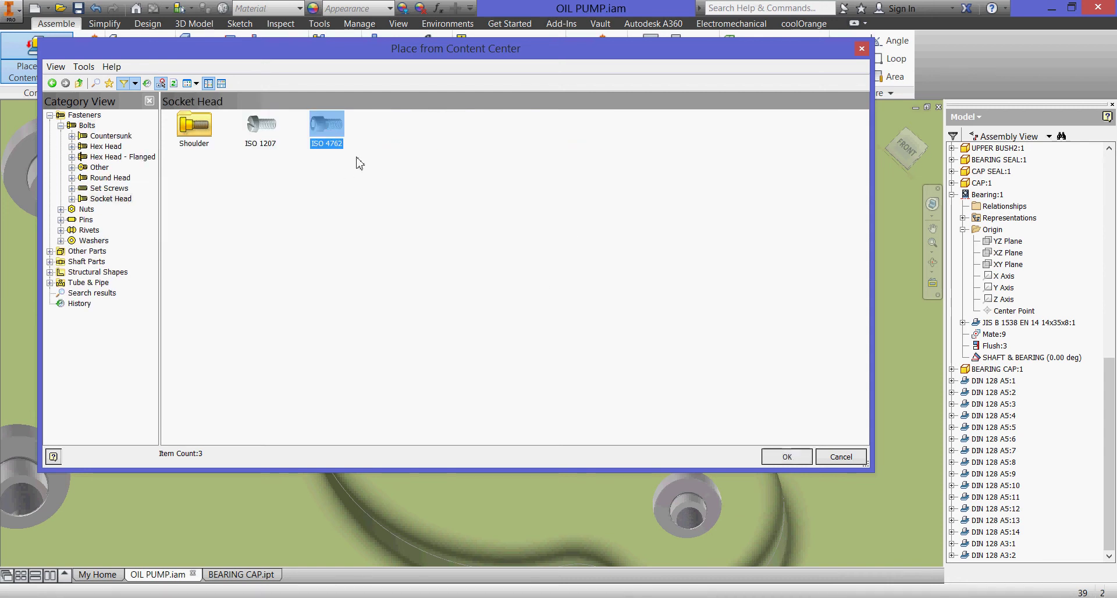
left_click(787, 457)
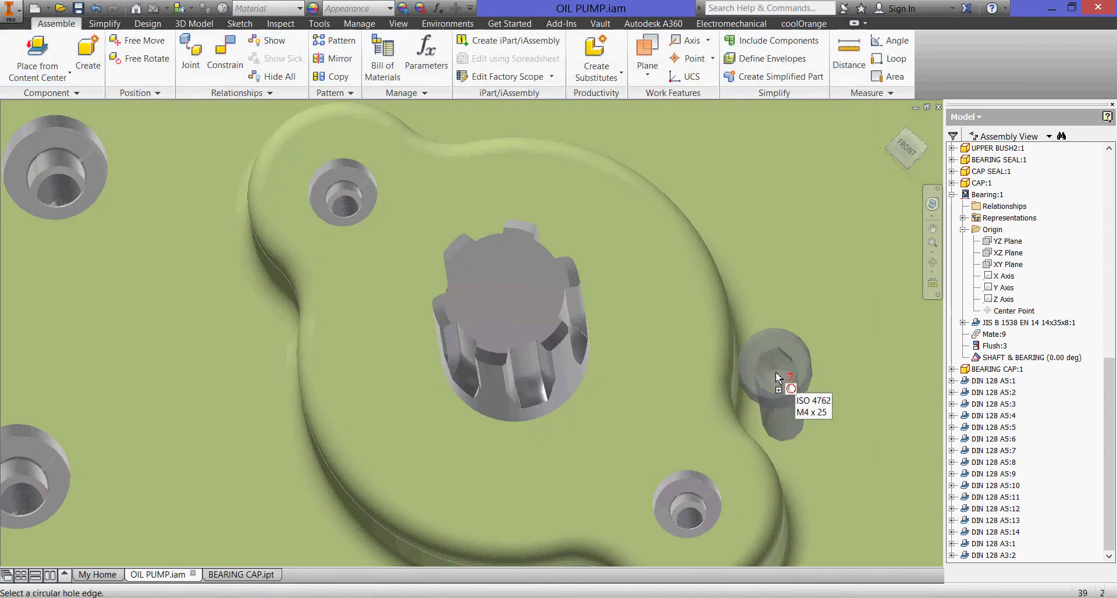
- Place ISO 4762 M3 x 5 bolts in the bearing cap's small holes and save
scroll(349, 254, "up", 3)
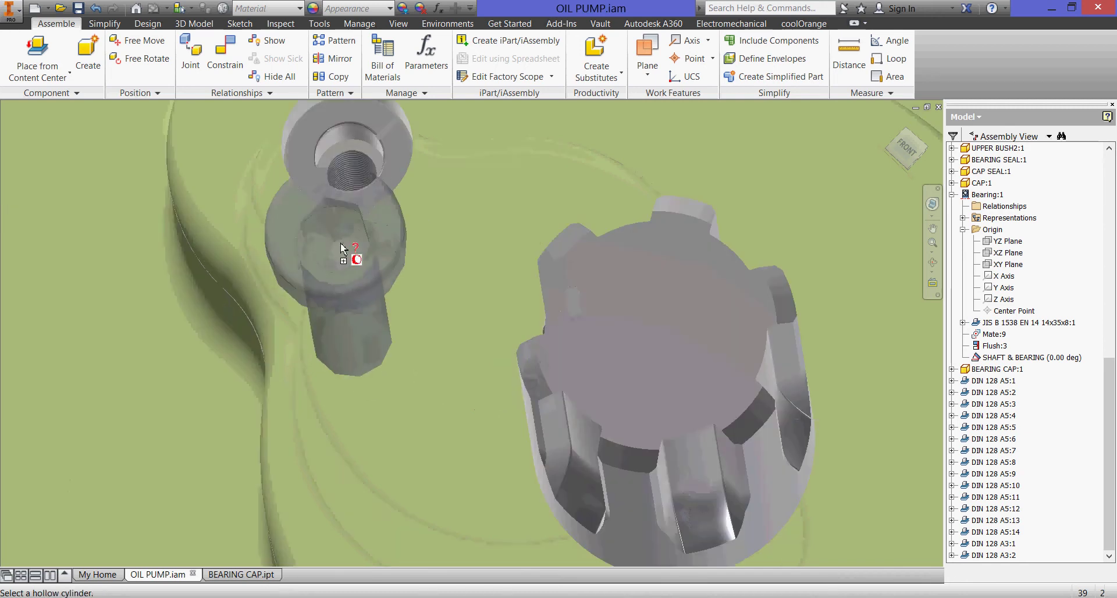
left_click(363, 187)
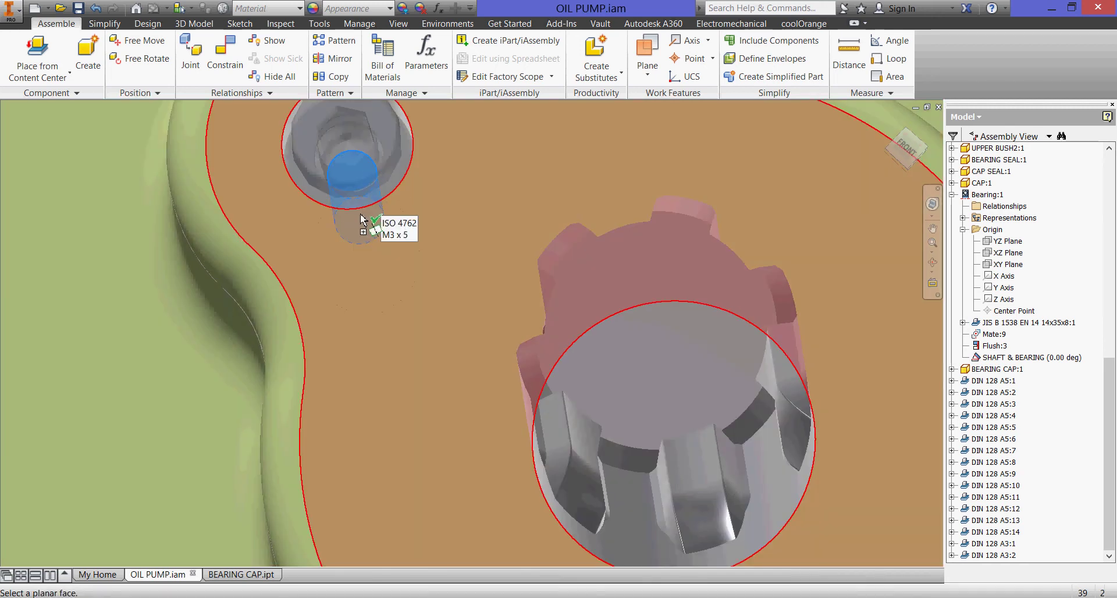
left_click(398, 174)
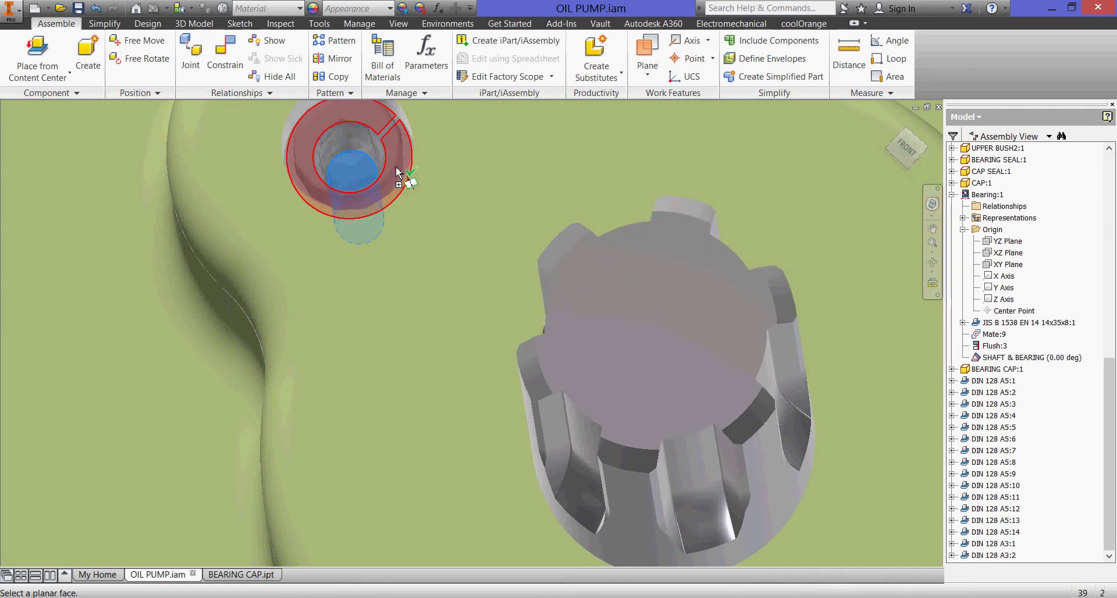
left_click(397, 174)
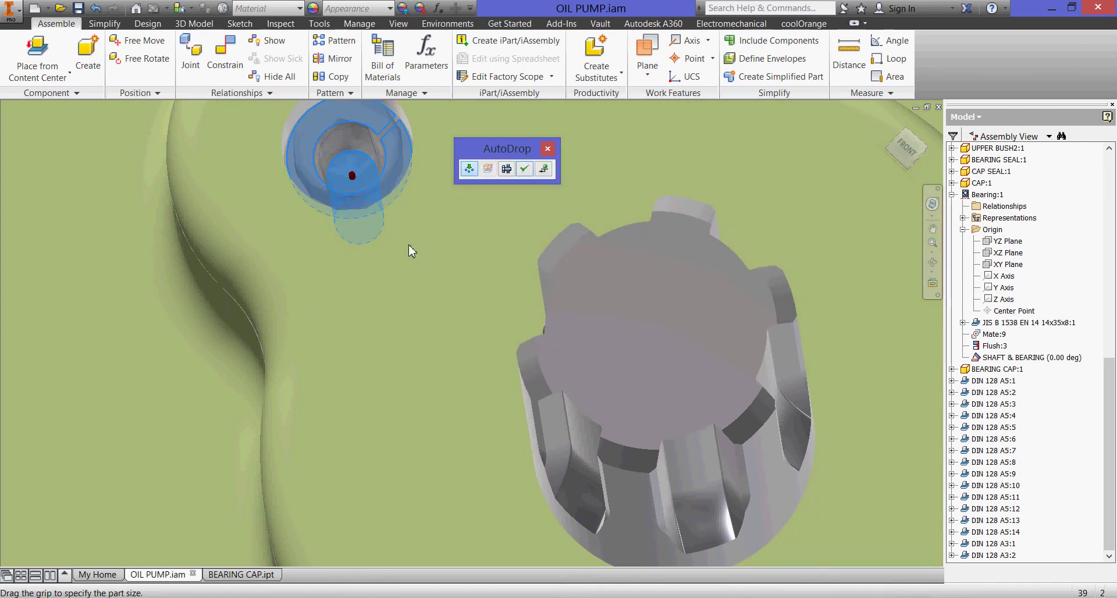
left_click(526, 172)
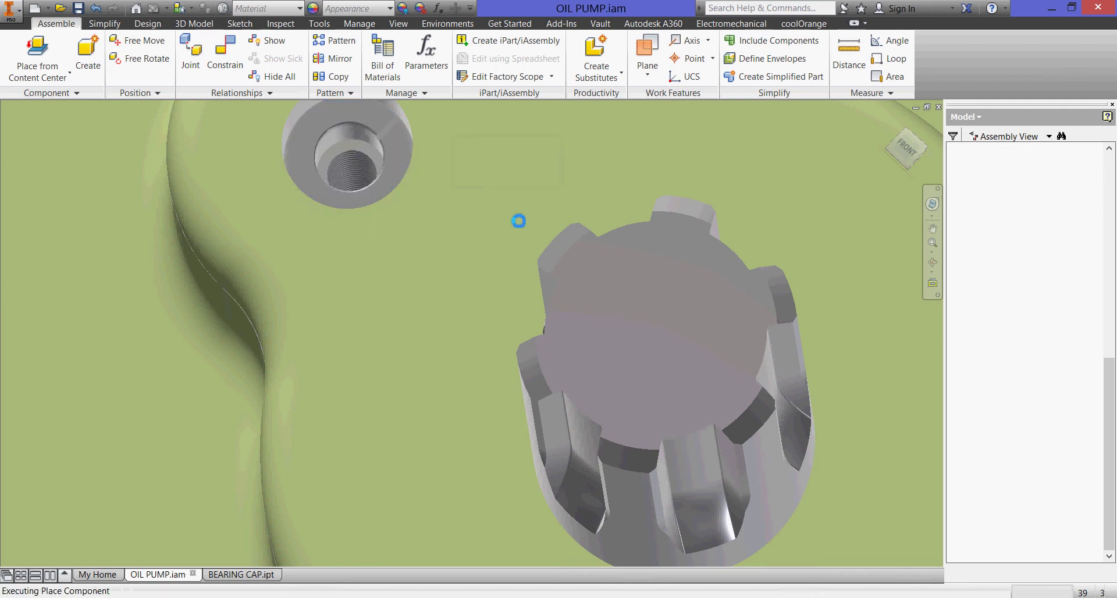
scroll(518, 226, "down", 5)
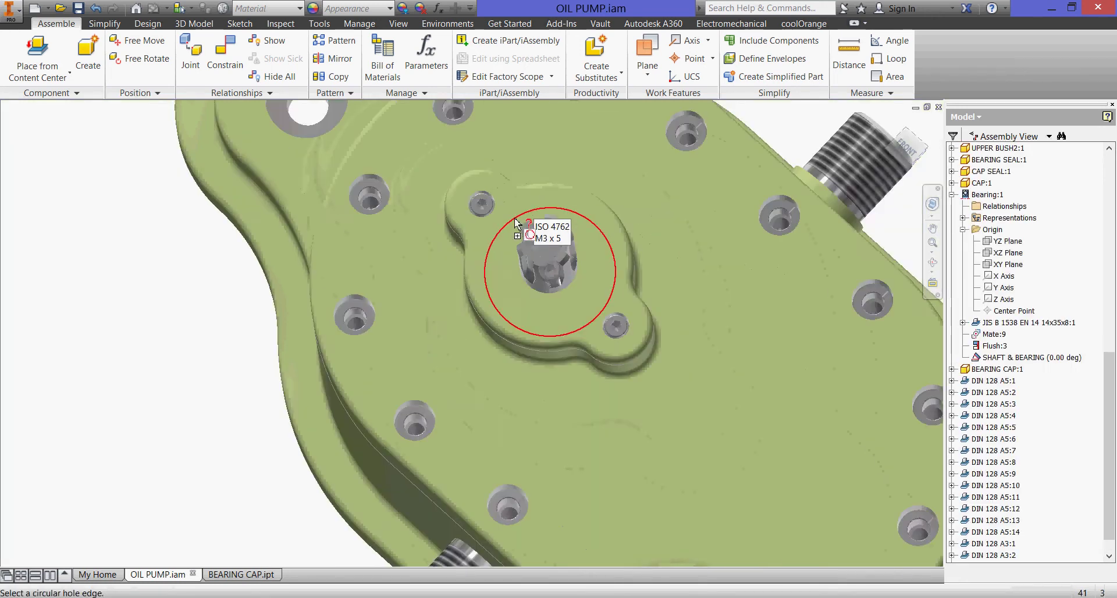
key("Escape")
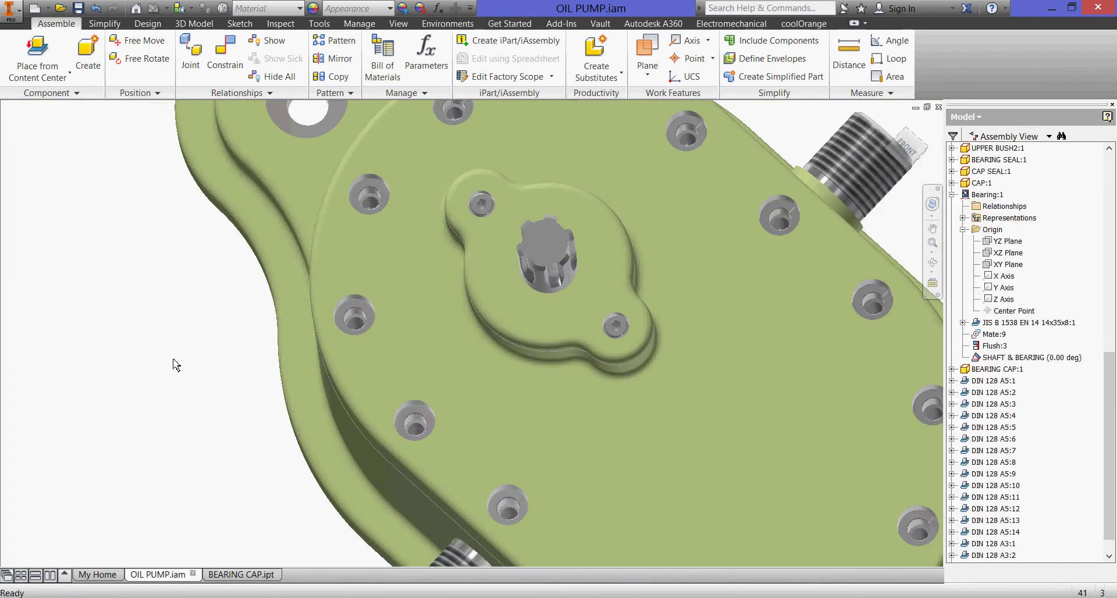
key("ctrl+s")
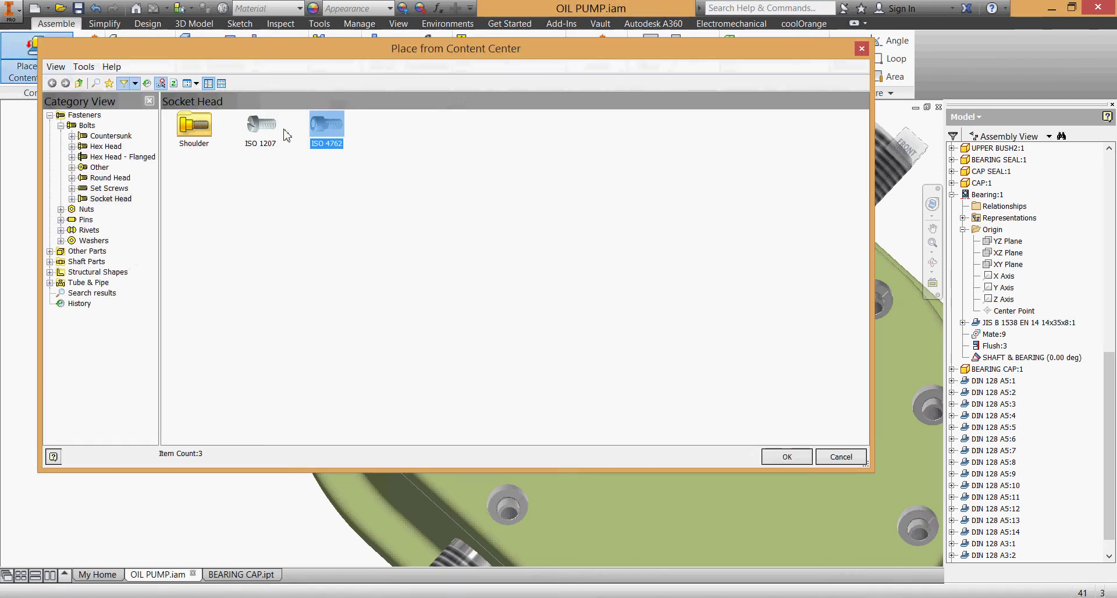
- Drop ISO 4762 bolts into the pump body holes, lengthened to M5 x 20
left_click(786, 456)
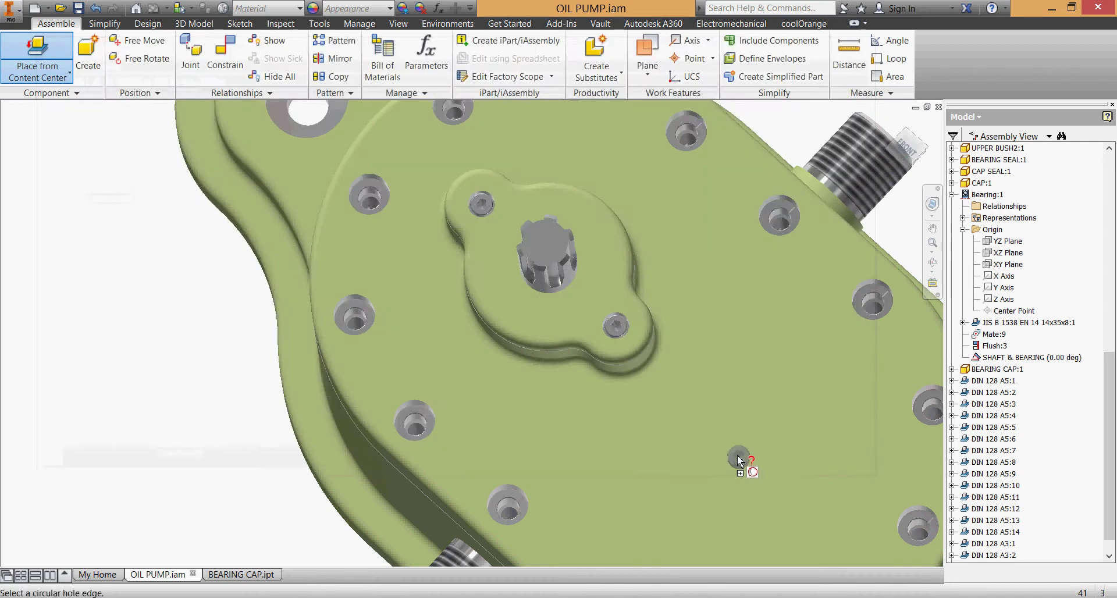
scroll(398, 356, "up", 5)
left_click(261, 257)
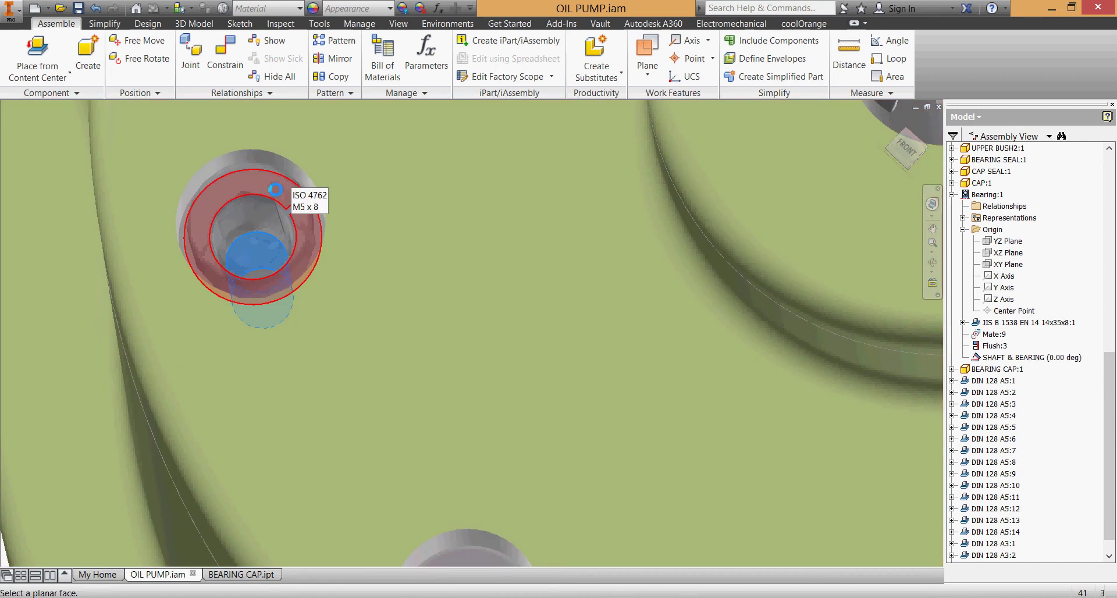
left_click(276, 189)
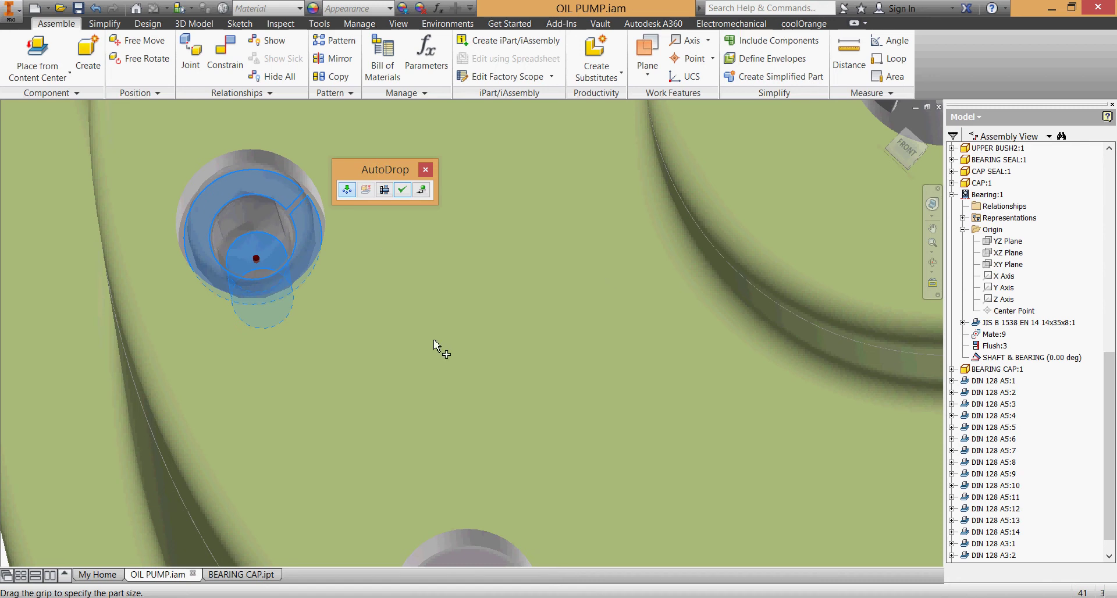
key("F6")
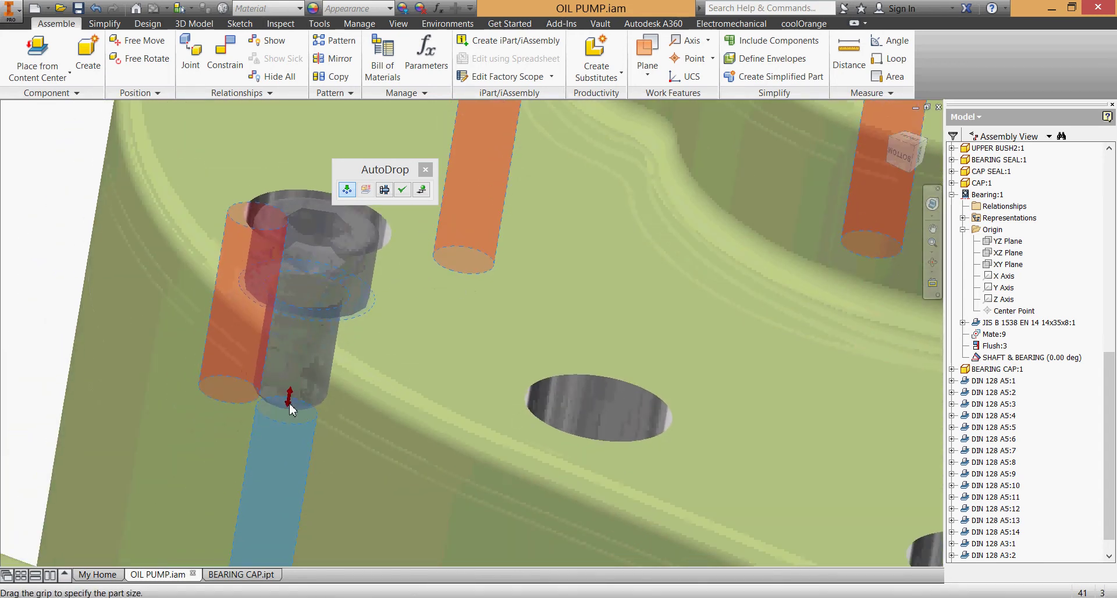
left_click_drag(290, 408, 263, 538)
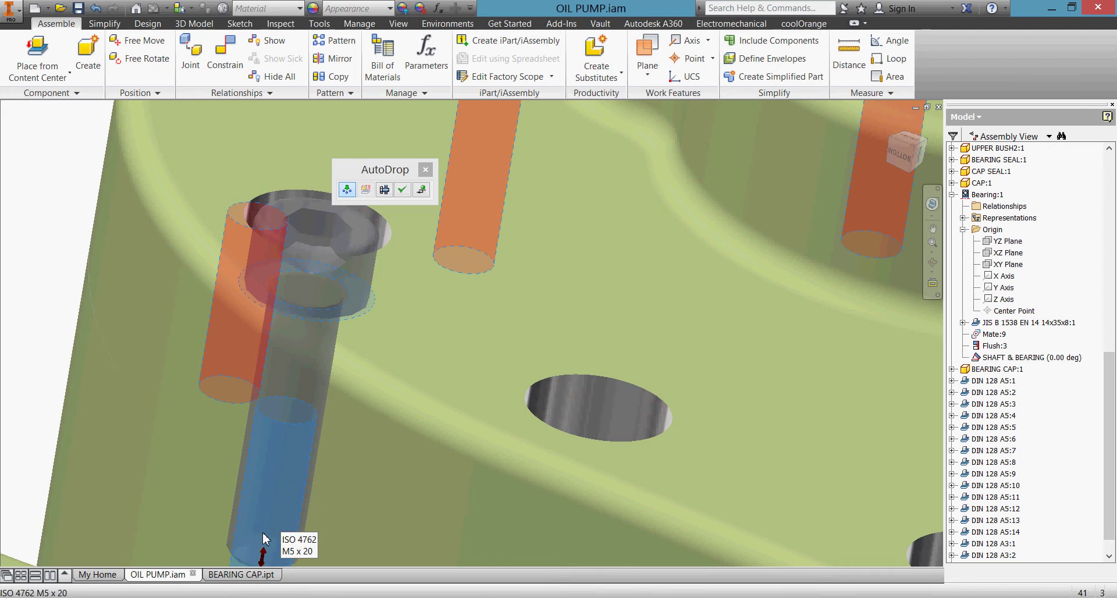
left_click(402, 190)
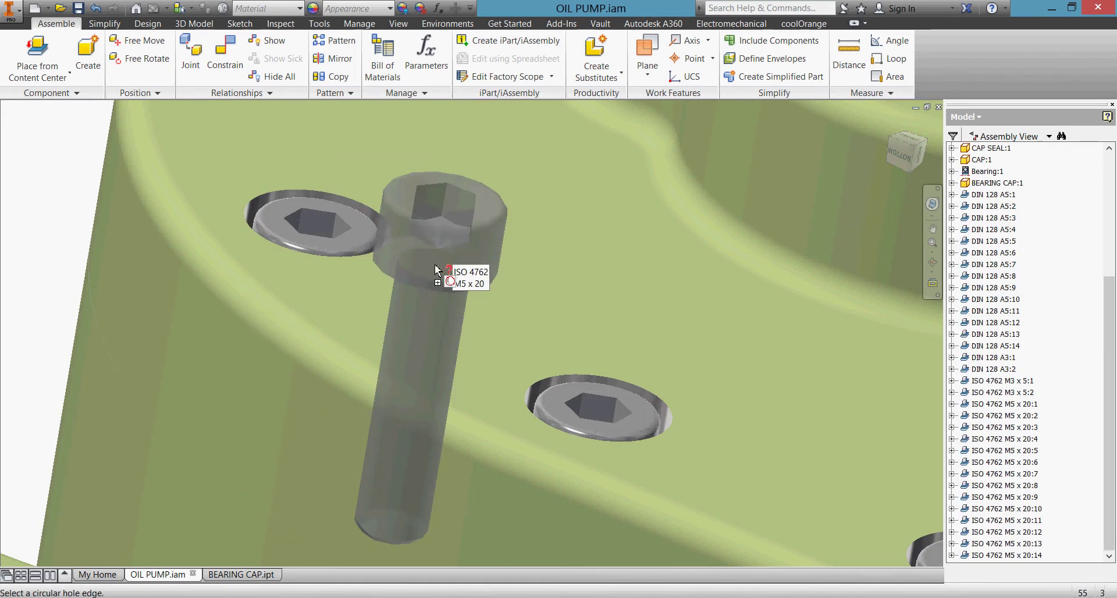
- End bolt placement and view the whole cover with its fourteen M5 x 20 and two M3 x 5 bolts
key("Escape")
middle_click_drag(564, 334, 515, 342, "shift")
scroll(515, 341, "down", 5)
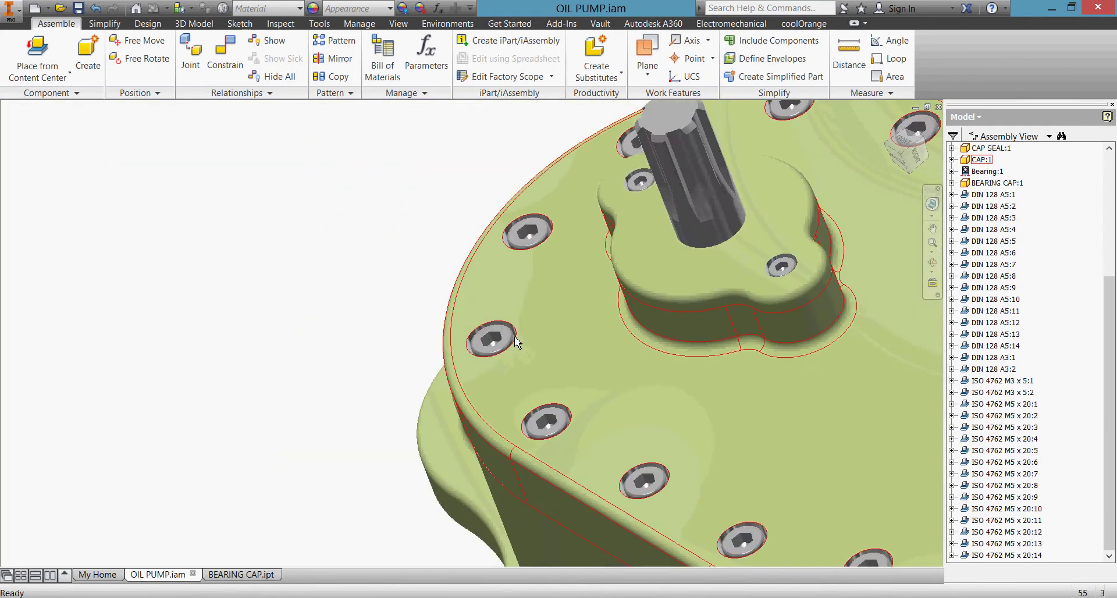
middle_click_drag(777, 381, 456, 330)
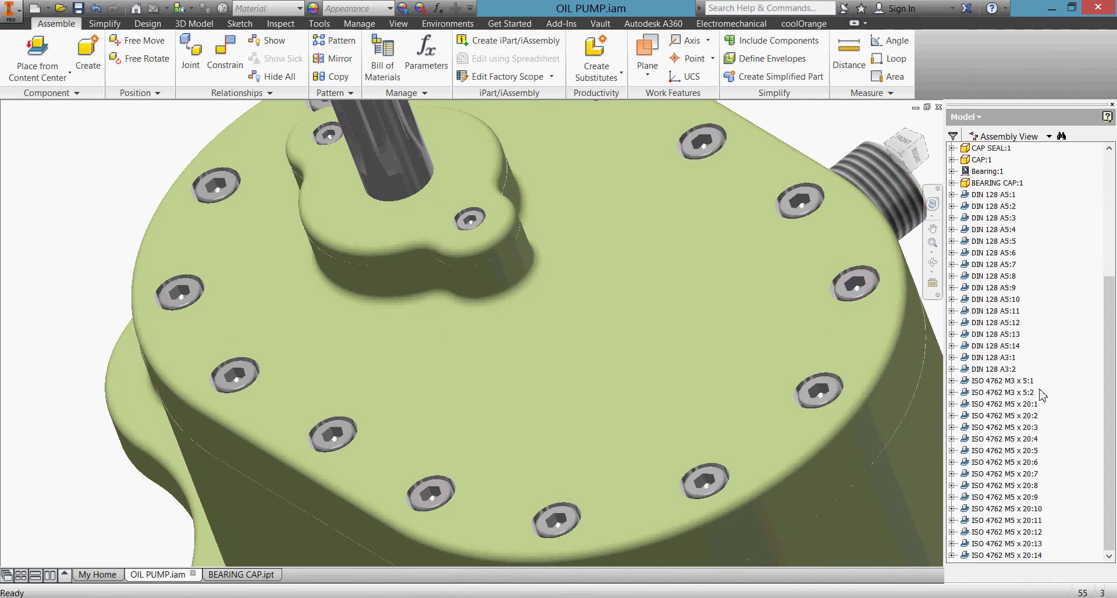
- Resize both ISO 4762 M3 x 5 cap screws to M3 x 12 and save the oil pump assembly
right_click(1027, 384)
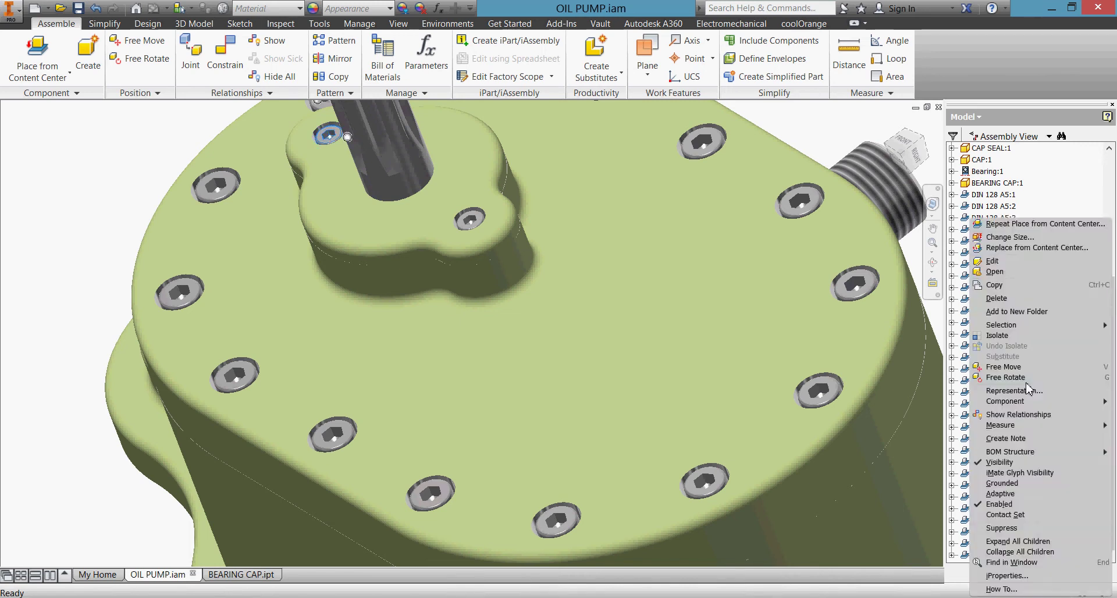
left_click(1038, 238)
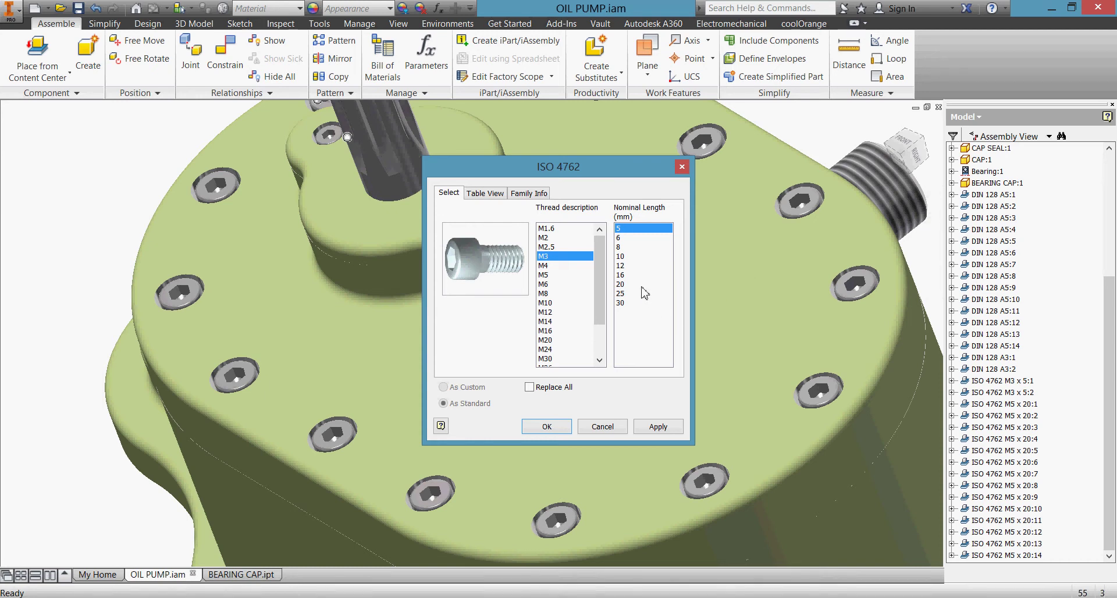
left_click(621, 265)
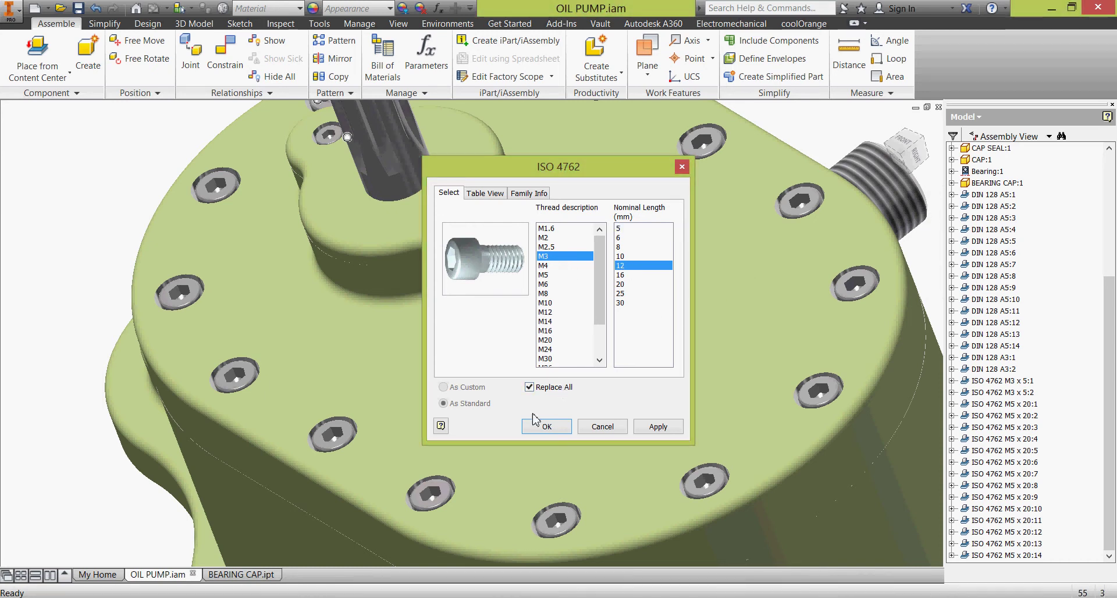
left_click(537, 426)
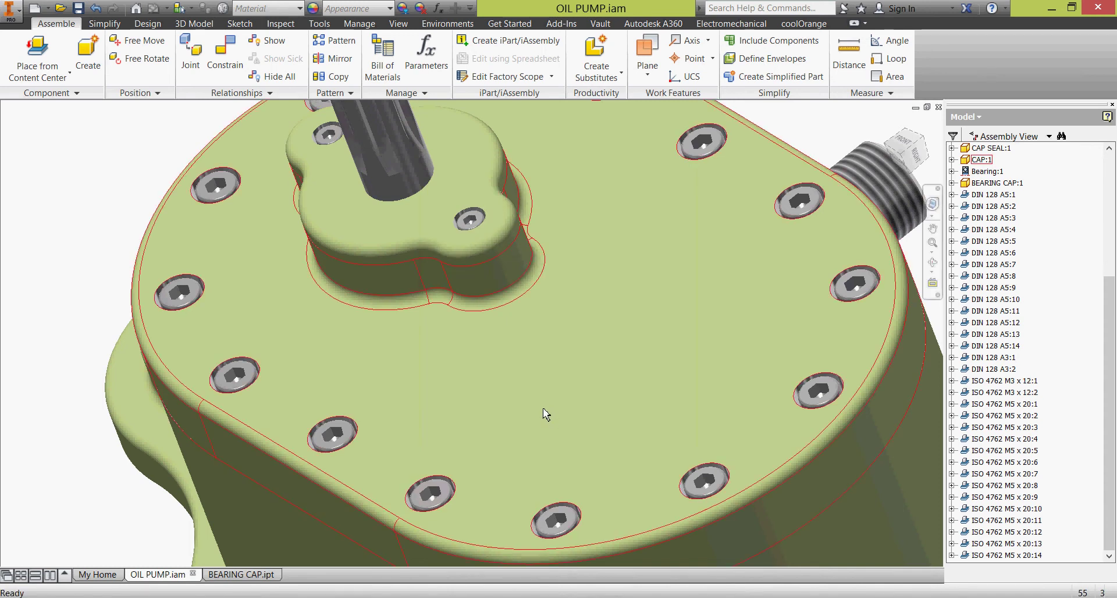
left_click(81, 9)
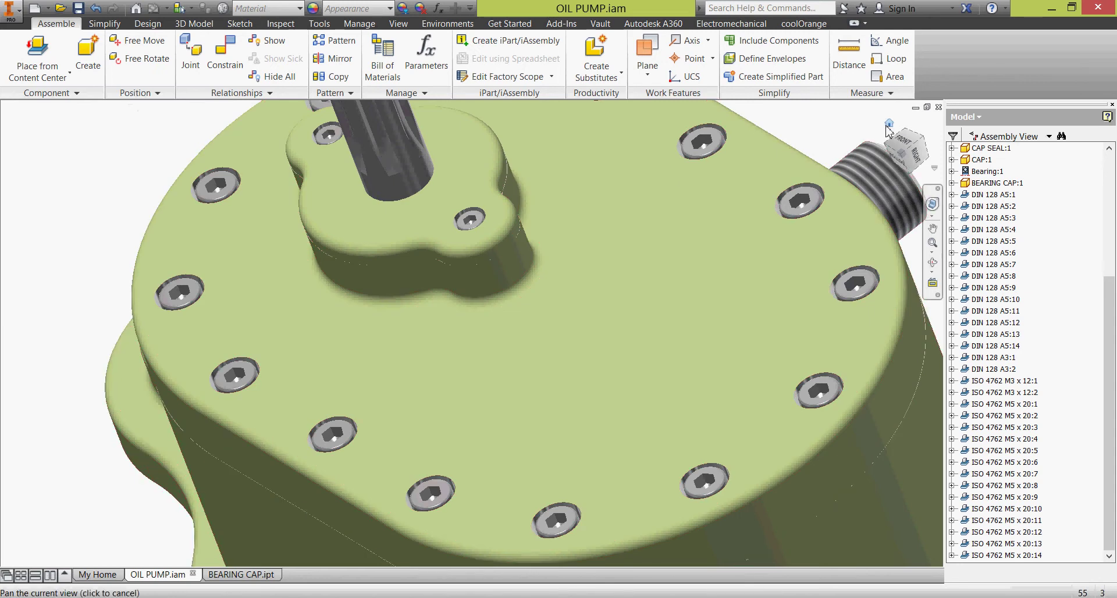
- Half-section the pump housing from its side face at a -9.750 mm offset
scroll(848, 136, "up", 1)
left_click(888, 123)
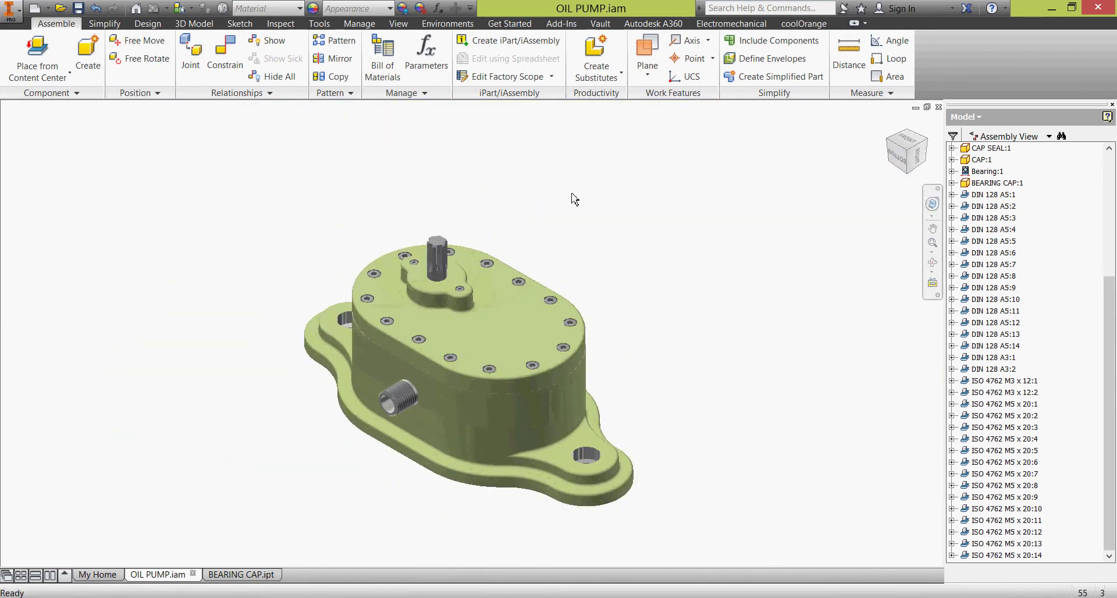
left_click(399, 23)
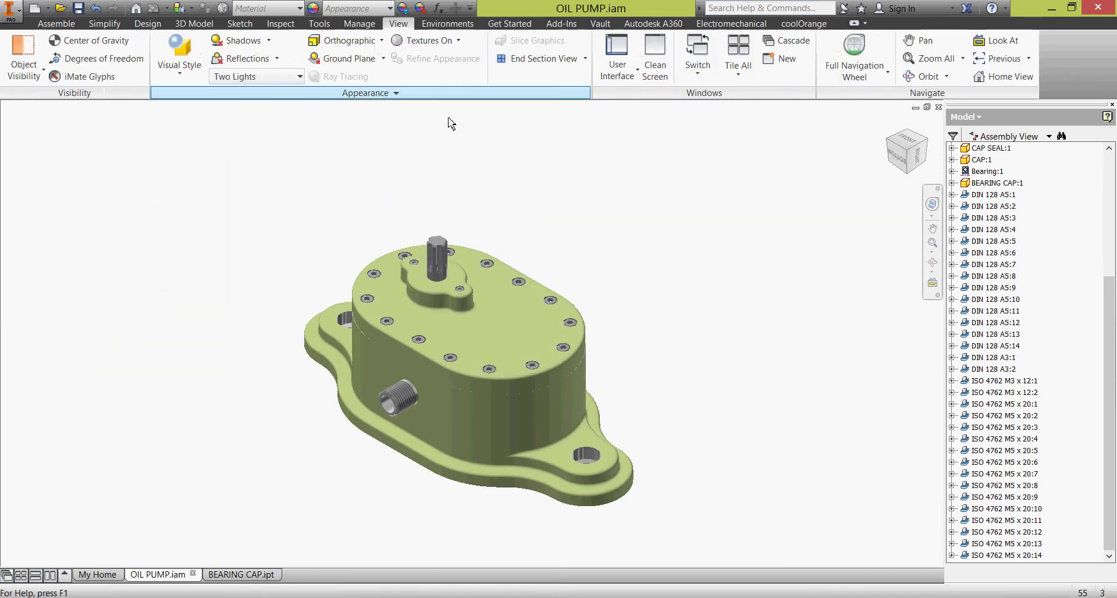
left_click(585, 58)
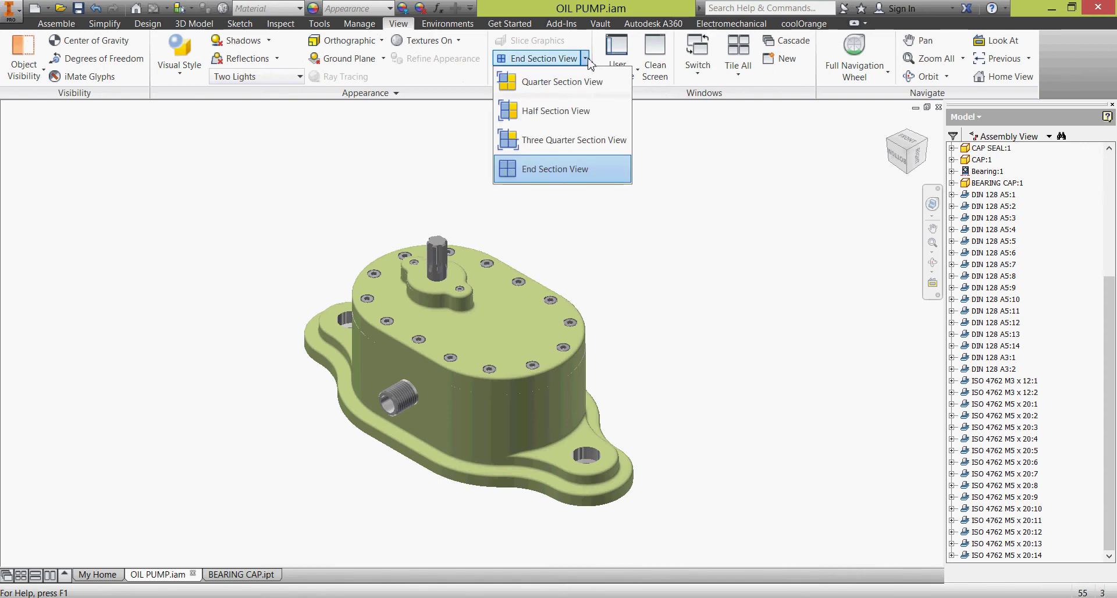
left_click(586, 110)
scroll(708, 343, "up", 5)
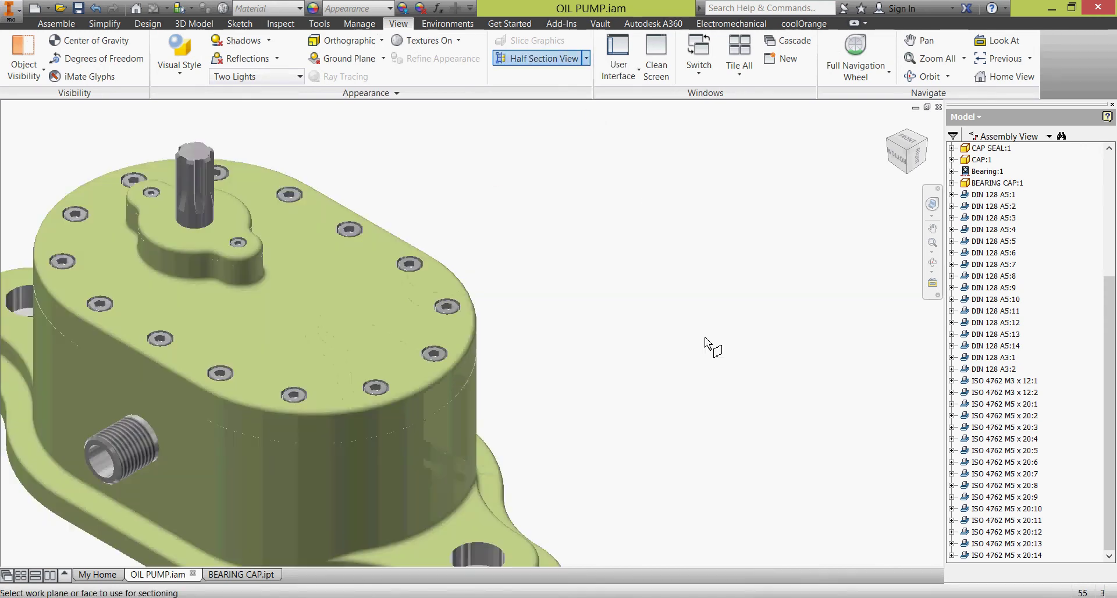
middle_click_drag(840, 239, 936, 196)
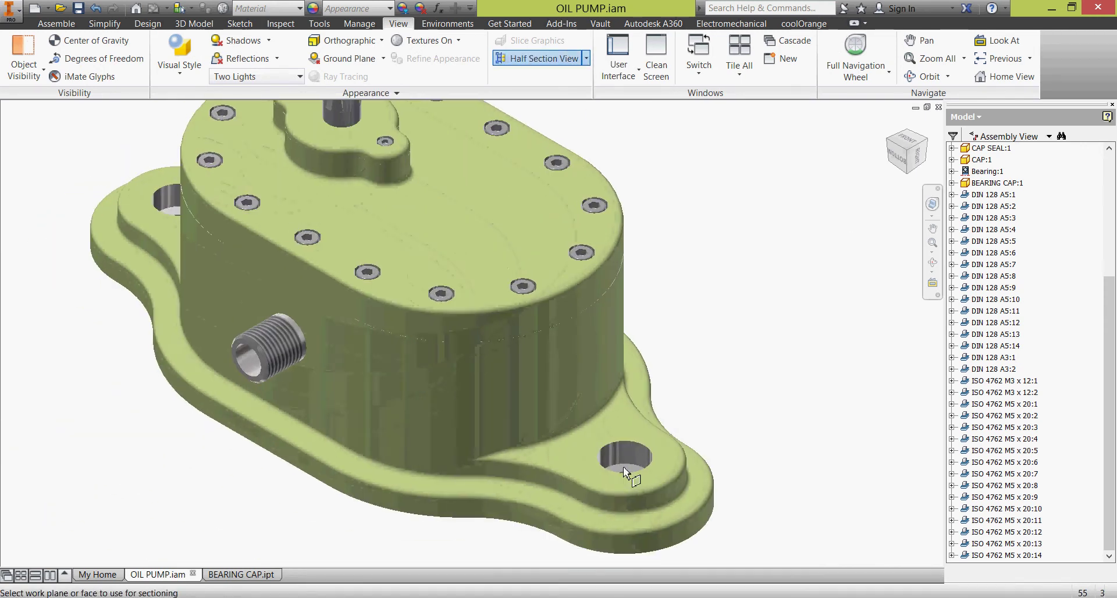
left_click(344, 373)
left_click_drag(347, 370, 354, 367)
left_click(379, 328)
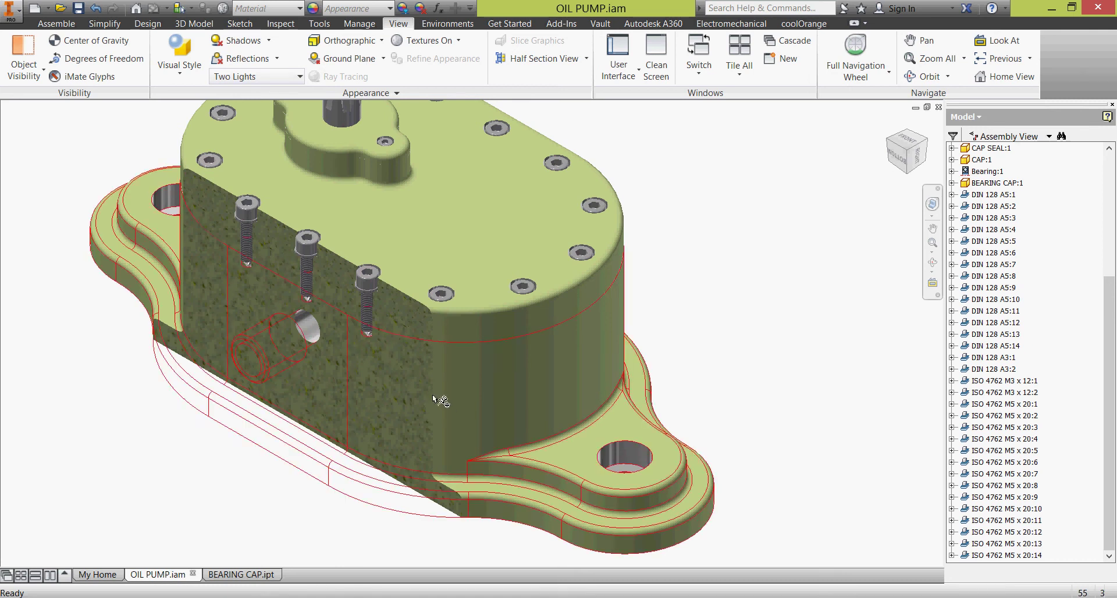
- Check how deep the M3 screws reach in the cut, then end the section view
middle_click_drag(568, 399, 499, 374, "shift")
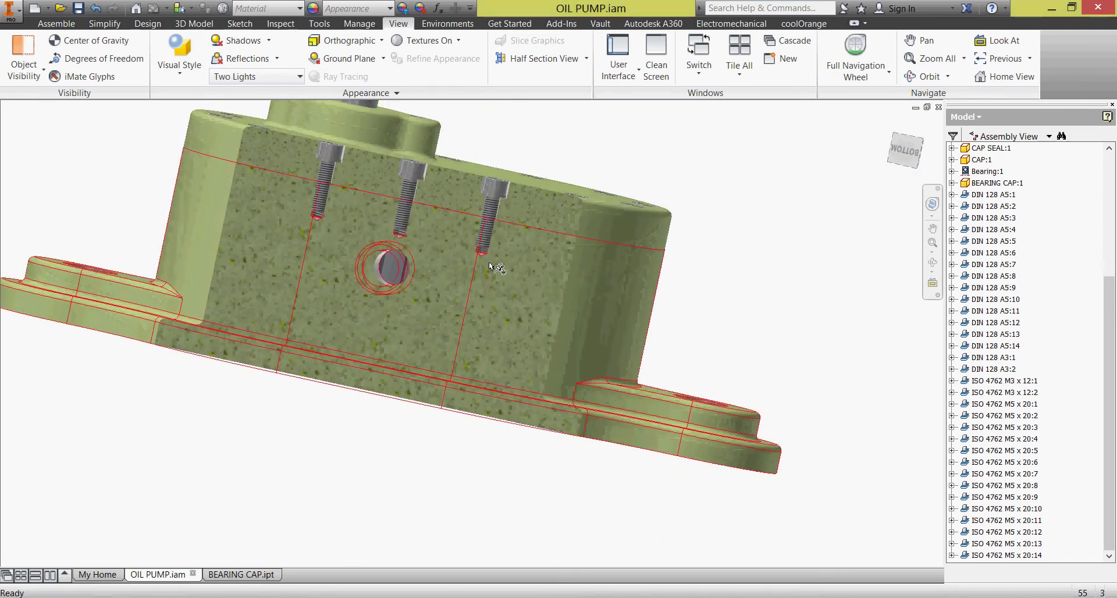
scroll(491, 269, "up", 5)
middle_click_drag(491, 319, 495, 352)
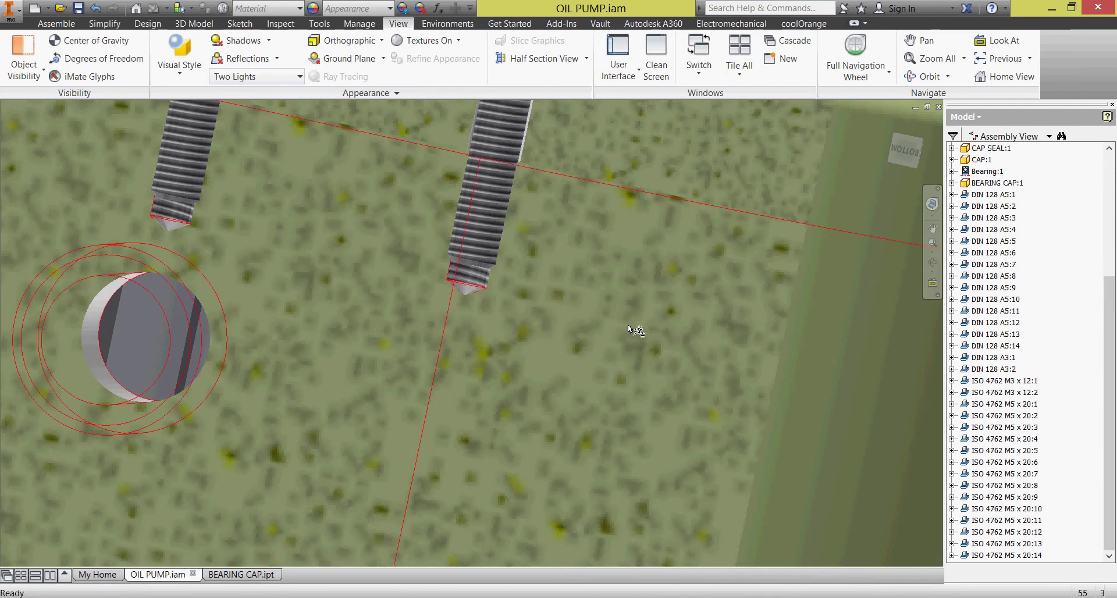
scroll(639, 329, "down", 5)
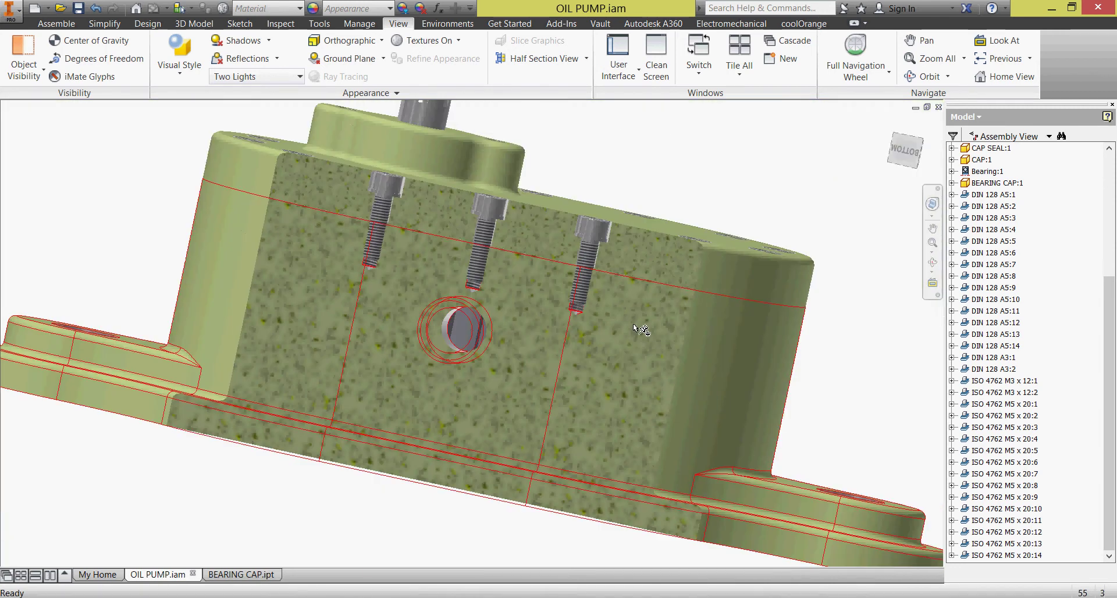
left_click(586, 58)
left_click(594, 169)
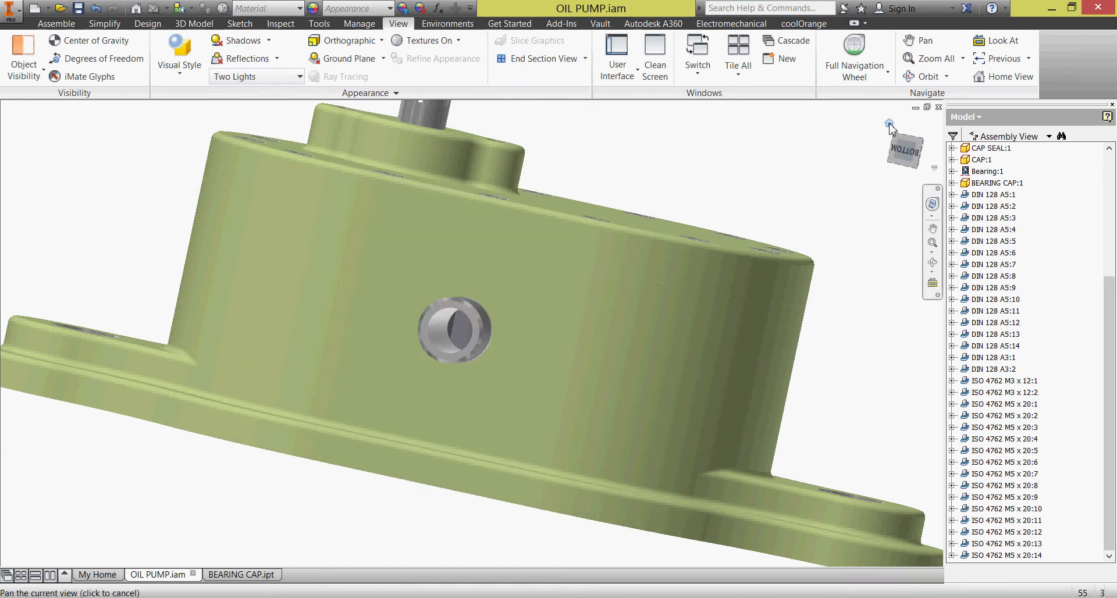
- Half-section the pump from its front face at -35.500 mm and orbit to inspect the internals
left_click(889, 125)
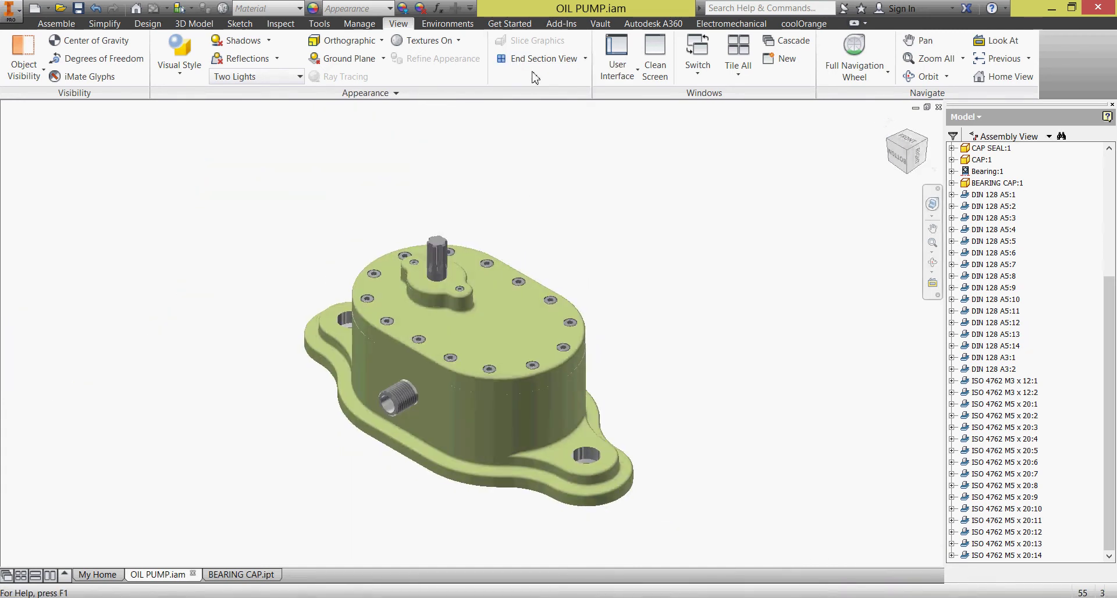
left_click(586, 59)
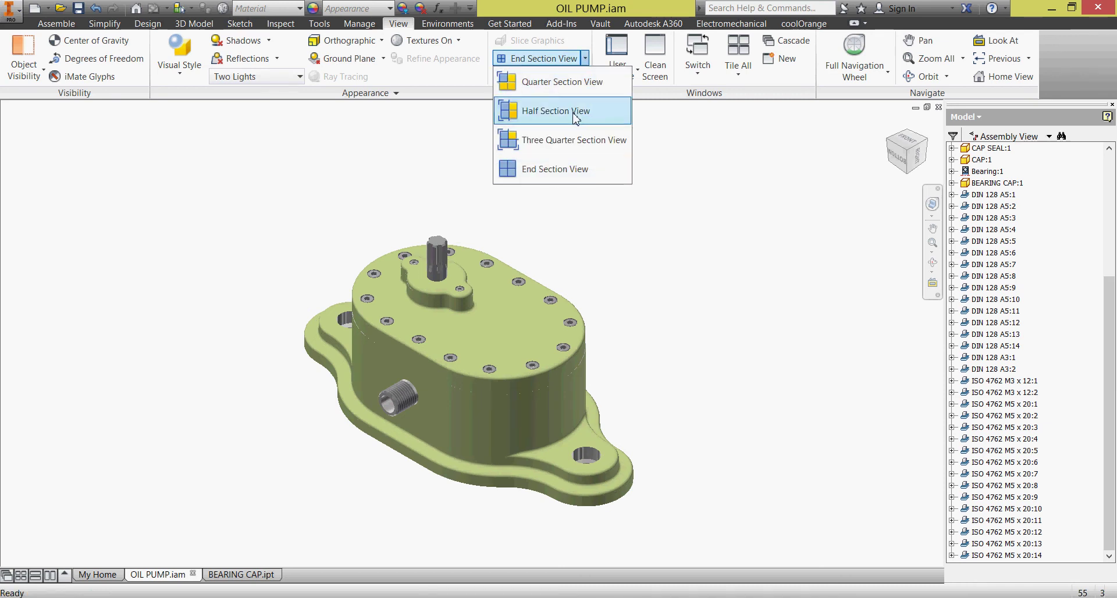
left_click(577, 111)
left_click(438, 384)
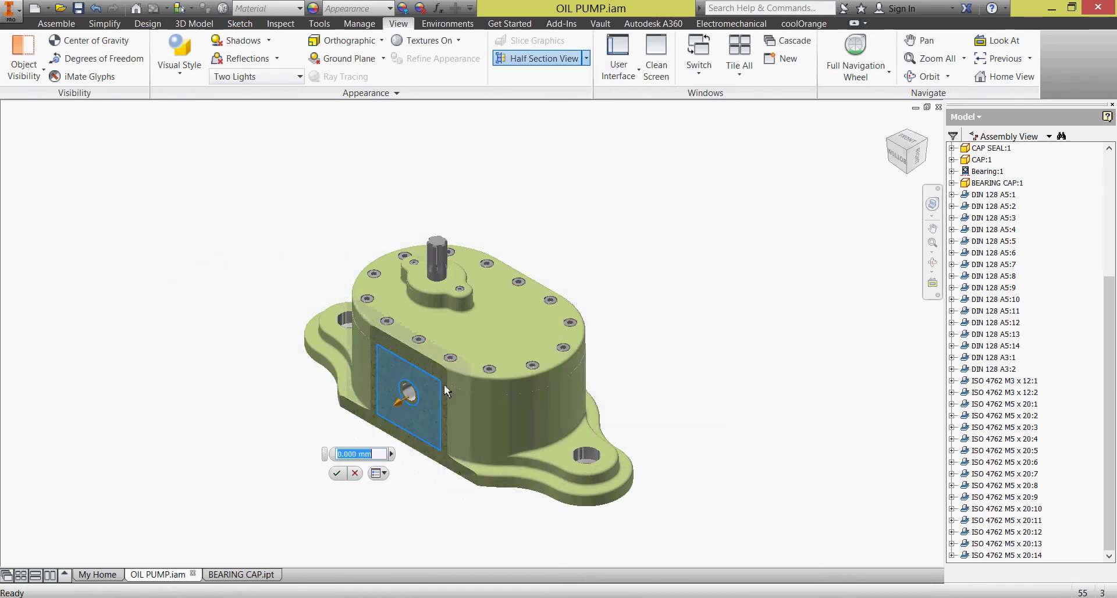
left_click_drag(455, 381, 501, 358)
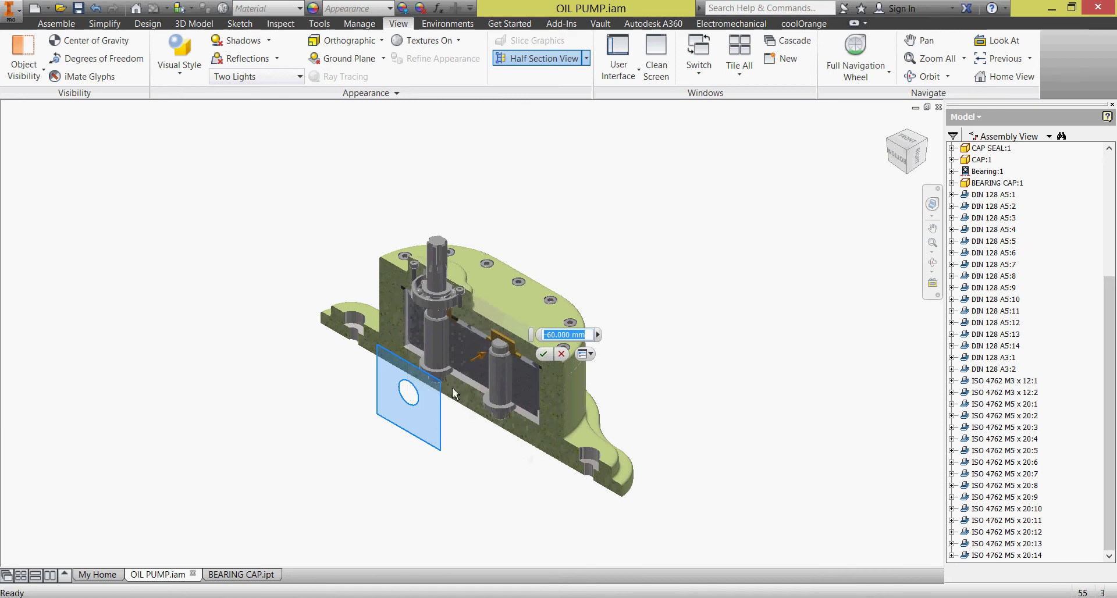
left_click(544, 354)
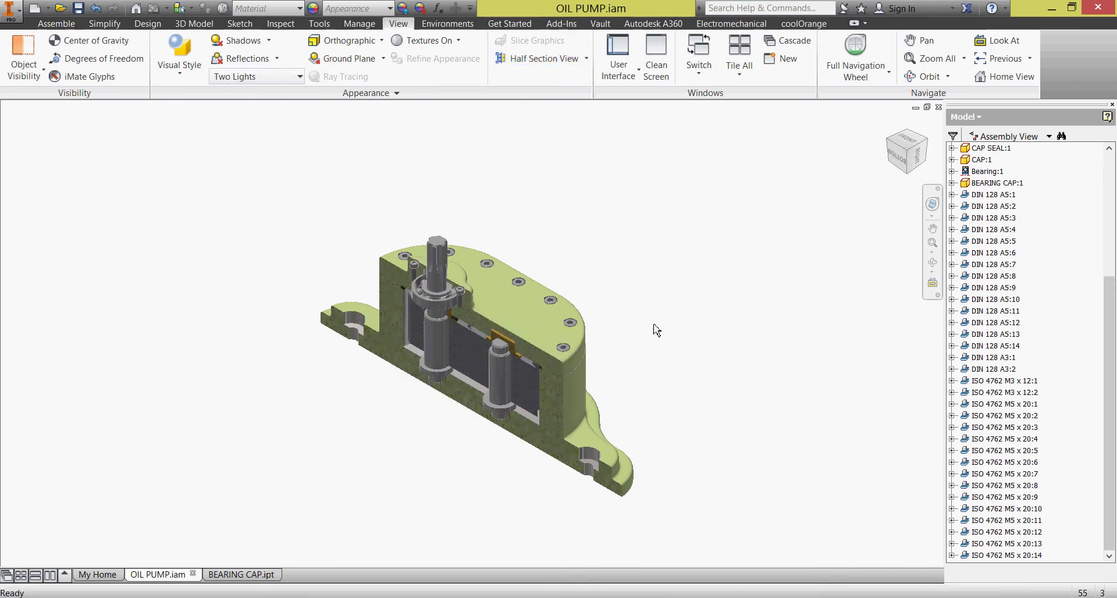
scroll(455, 301, "up", 10)
middle_click_drag(480, 324, 471, 215, "shift")
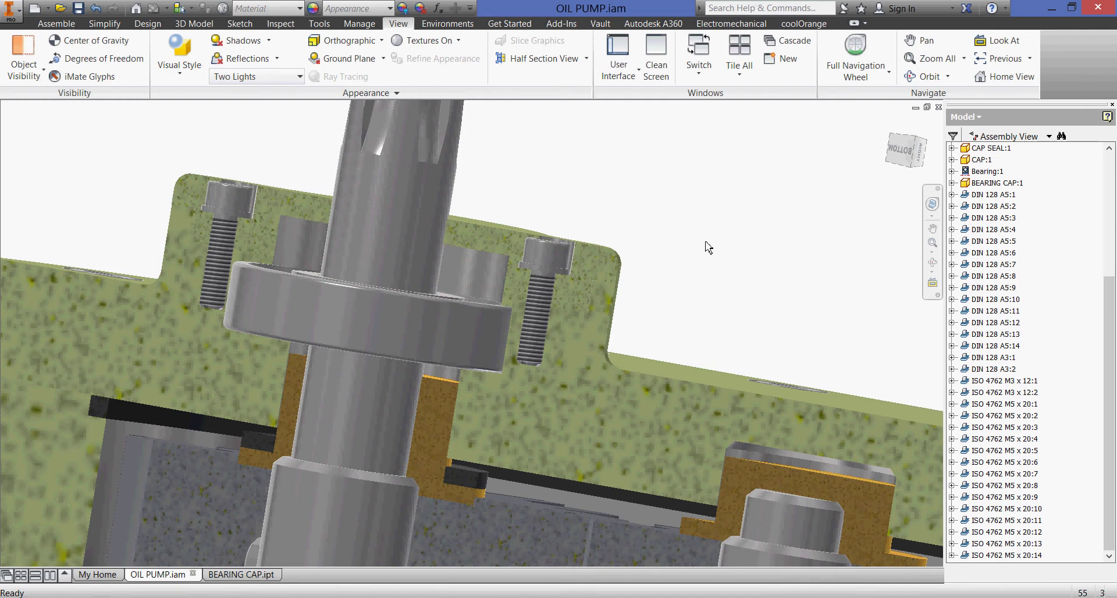
- Shorten every ISO 4762 M3 x 12 cap screw to M3 x 10 using Replace All
right_click(988, 381)
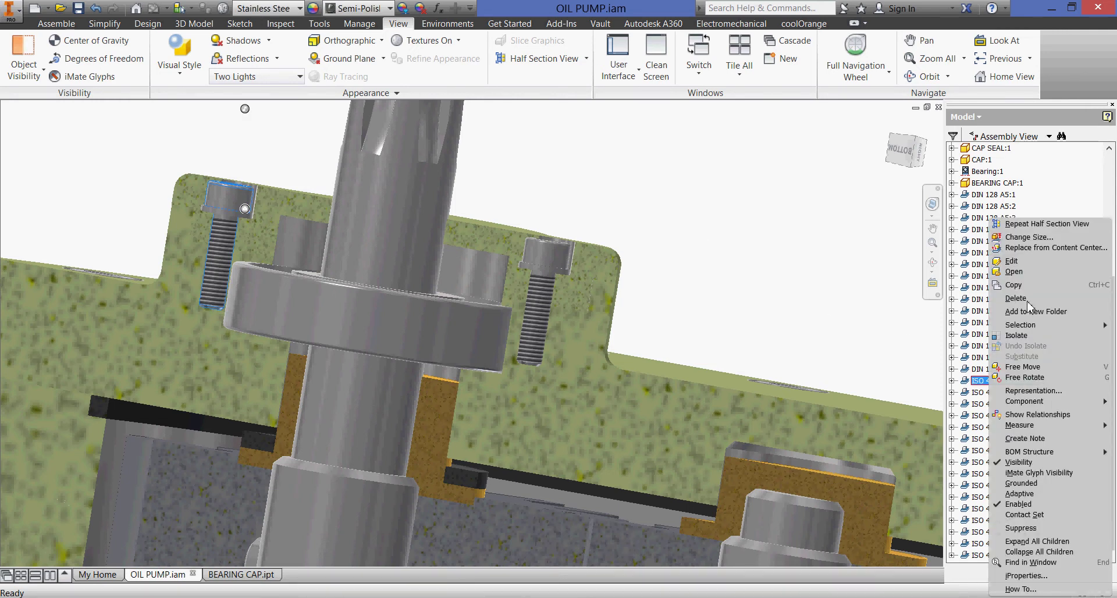
left_click(1047, 237)
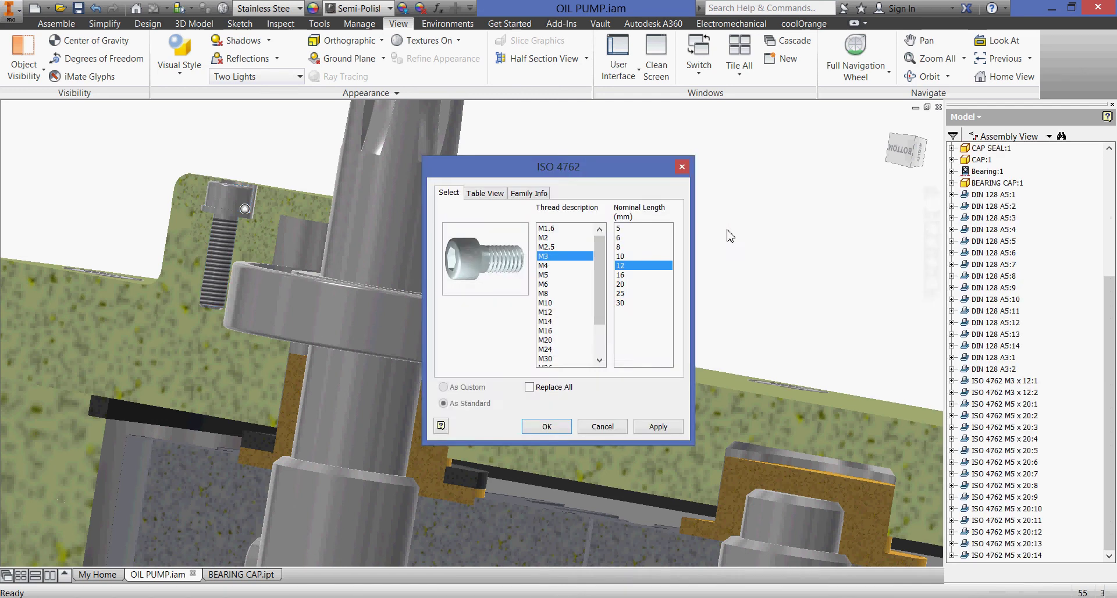
left_click(620, 256)
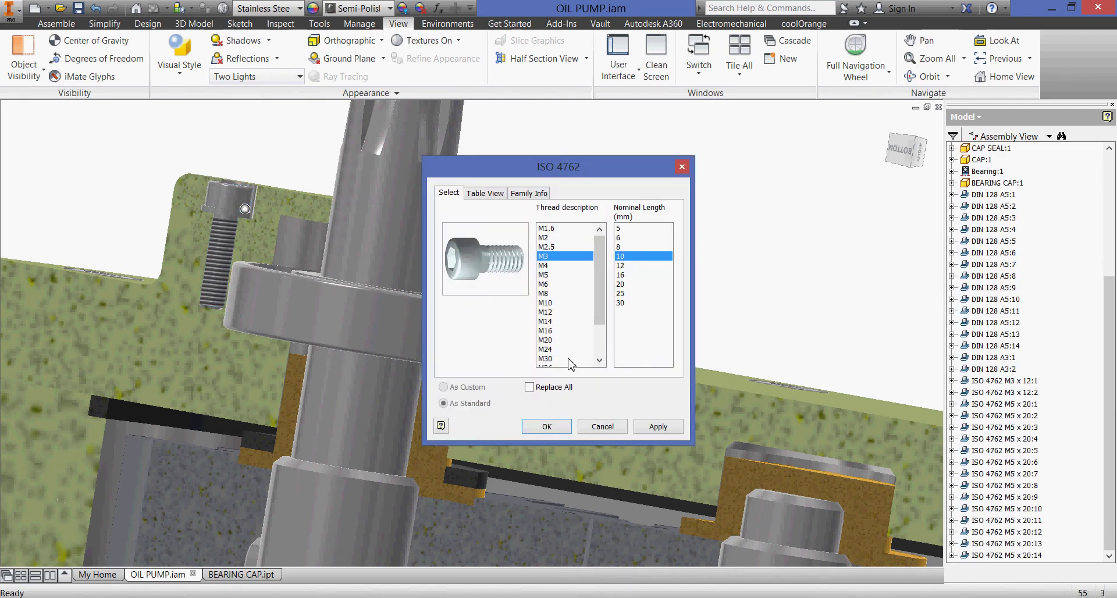
left_click(557, 388)
left_click(547, 428)
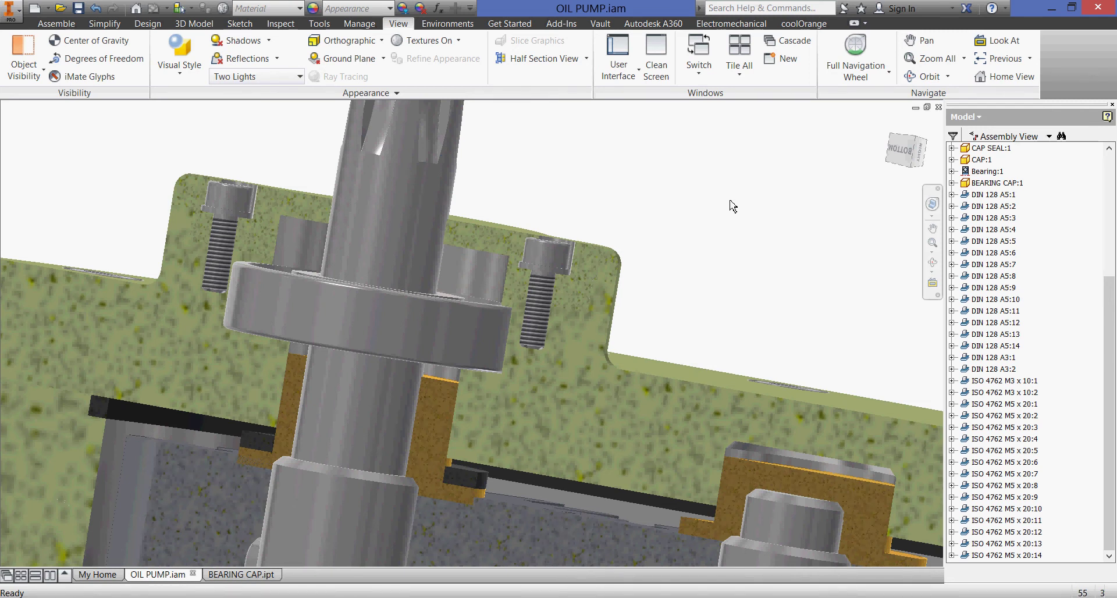
left_click(889, 123)
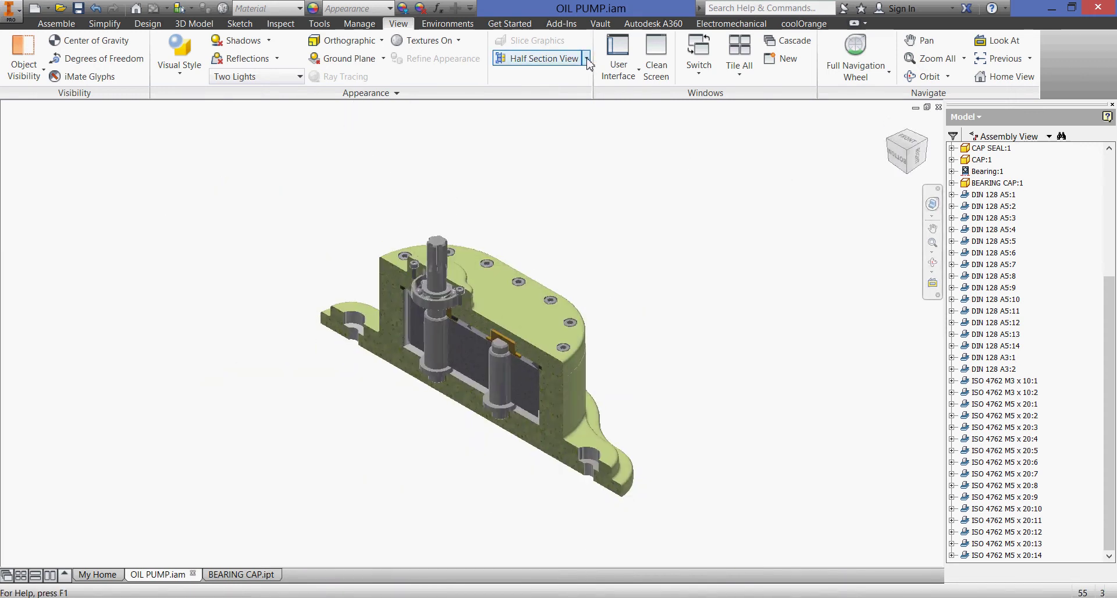
- Replace the old cut with a half section on Bearing:1's XZ plane at 0 mm offset
left_click(586, 59)
left_click(578, 169)
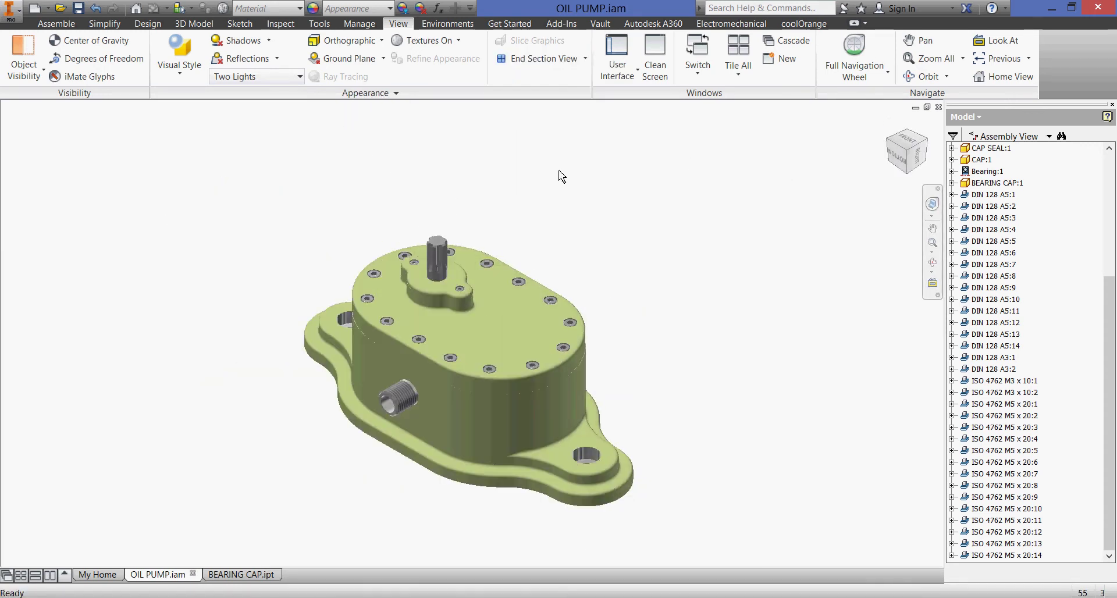
left_click(585, 59)
left_click(582, 111)
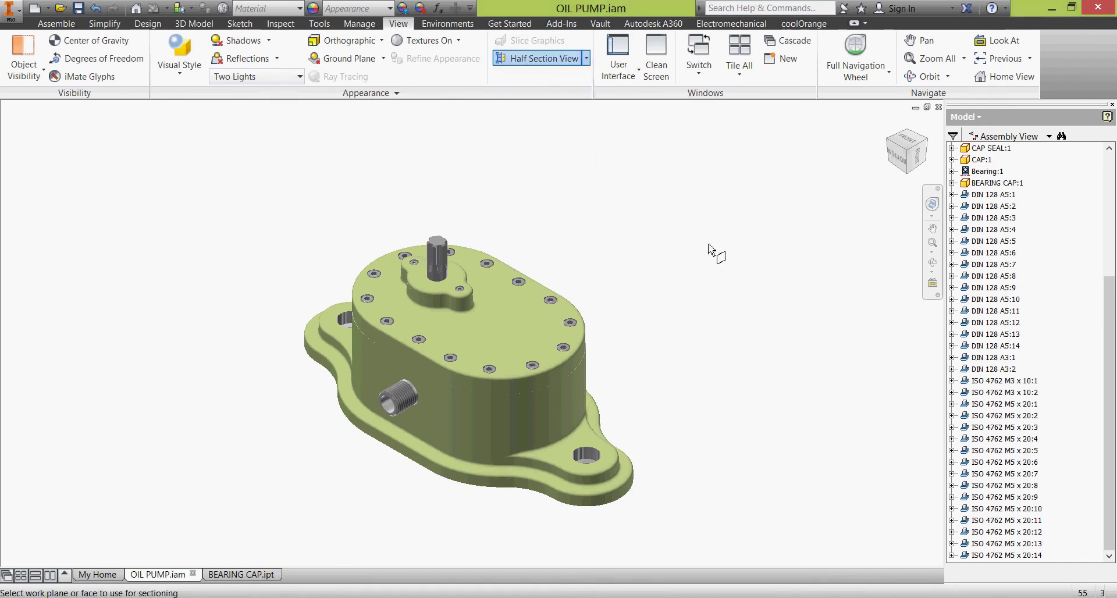
scroll(1111, 327, "up", 4)
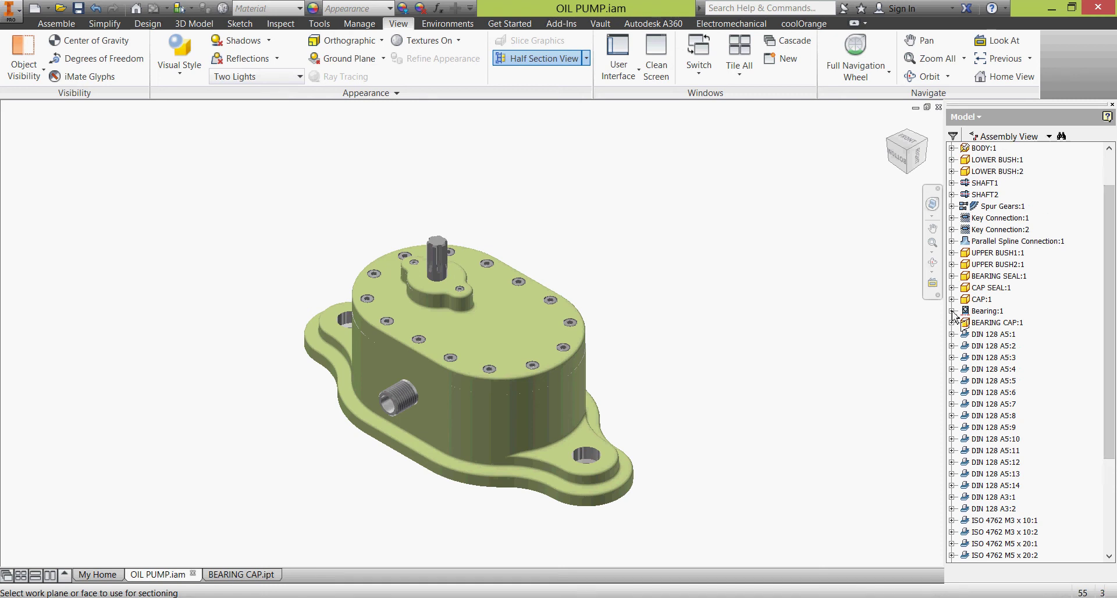
left_click(952, 311)
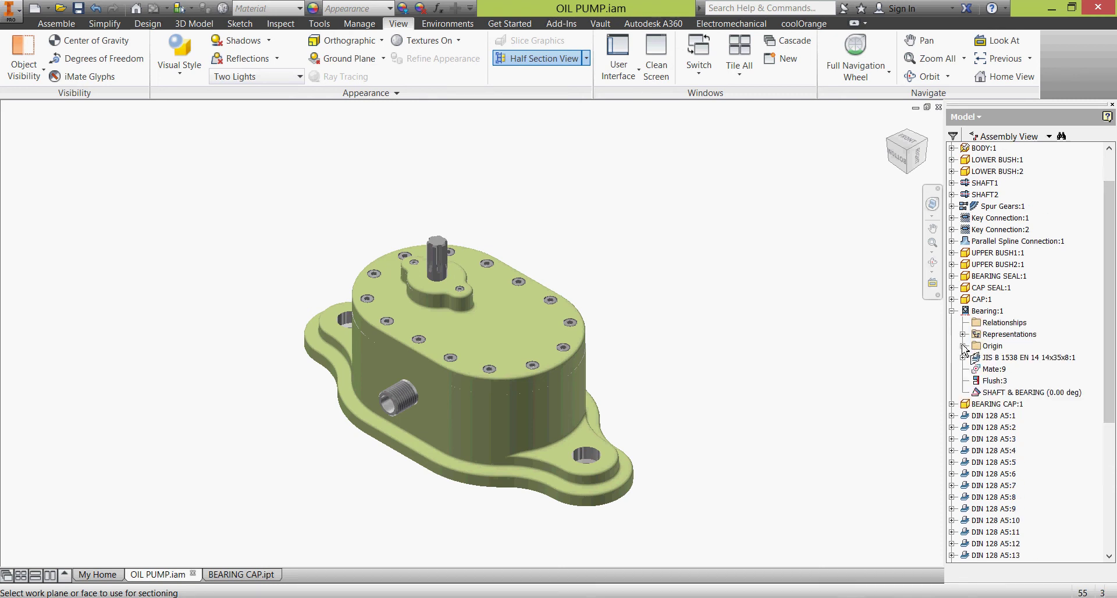
left_click(962, 346)
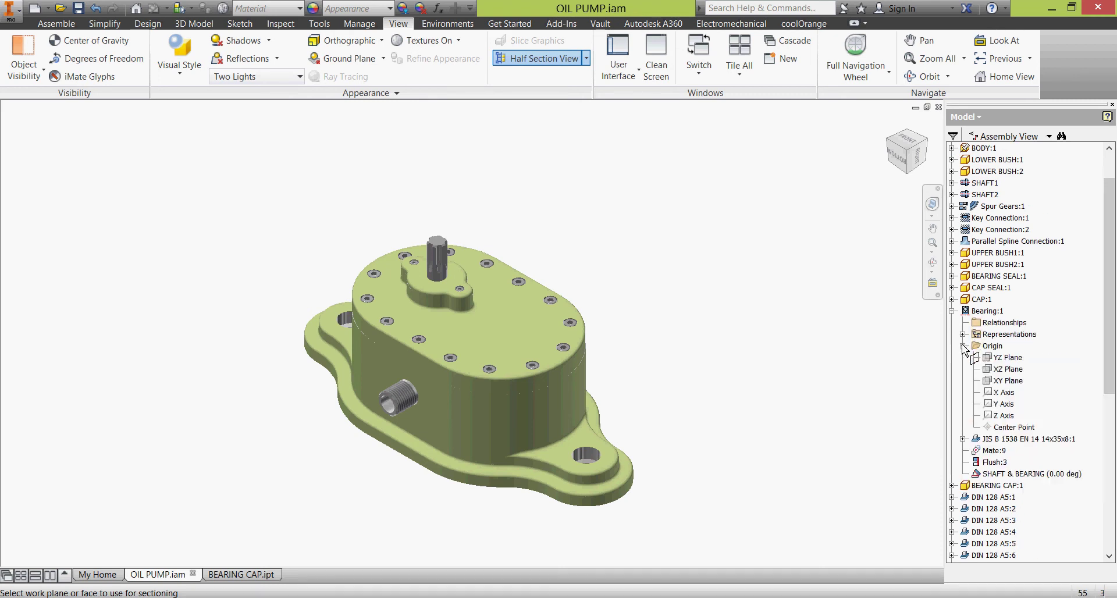
left_click(994, 369)
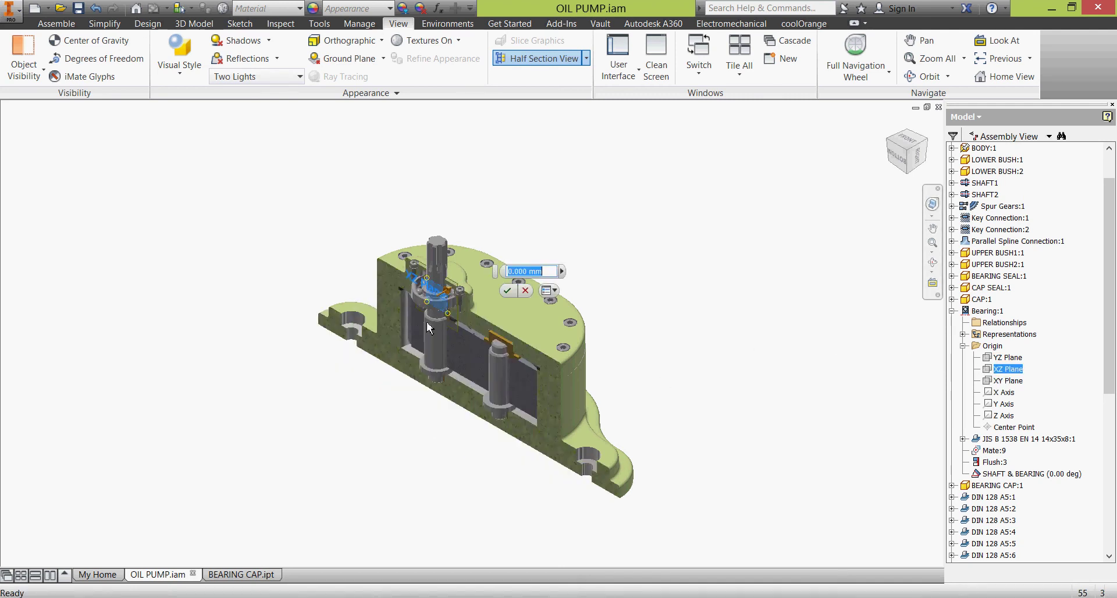
scroll(427, 322, "up", 5)
key("F4")
left_click_drag(440, 328, 468, 300)
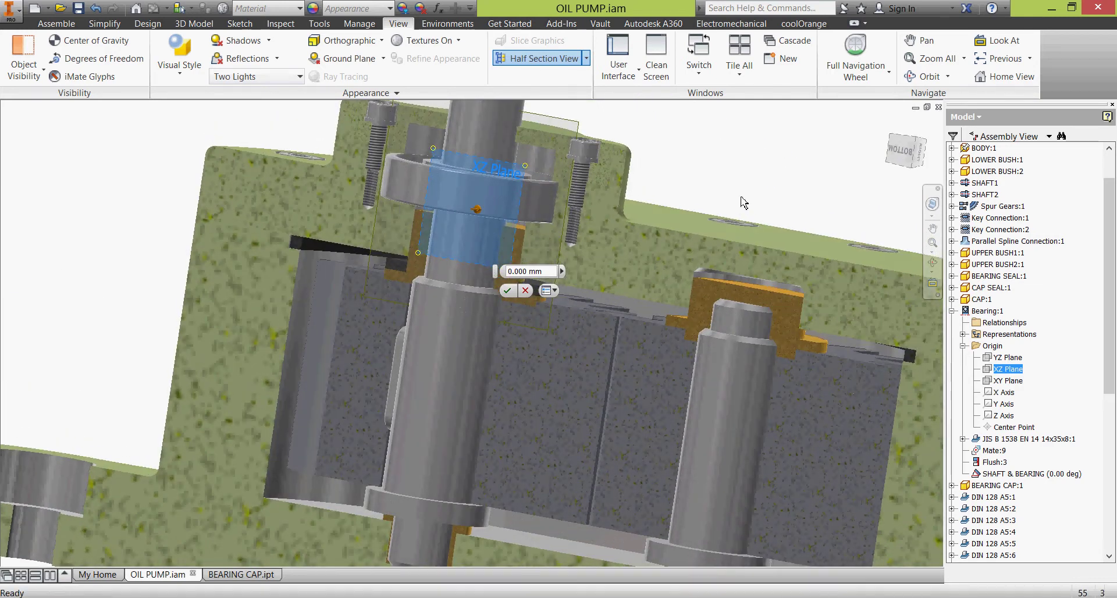
left_click(507, 291)
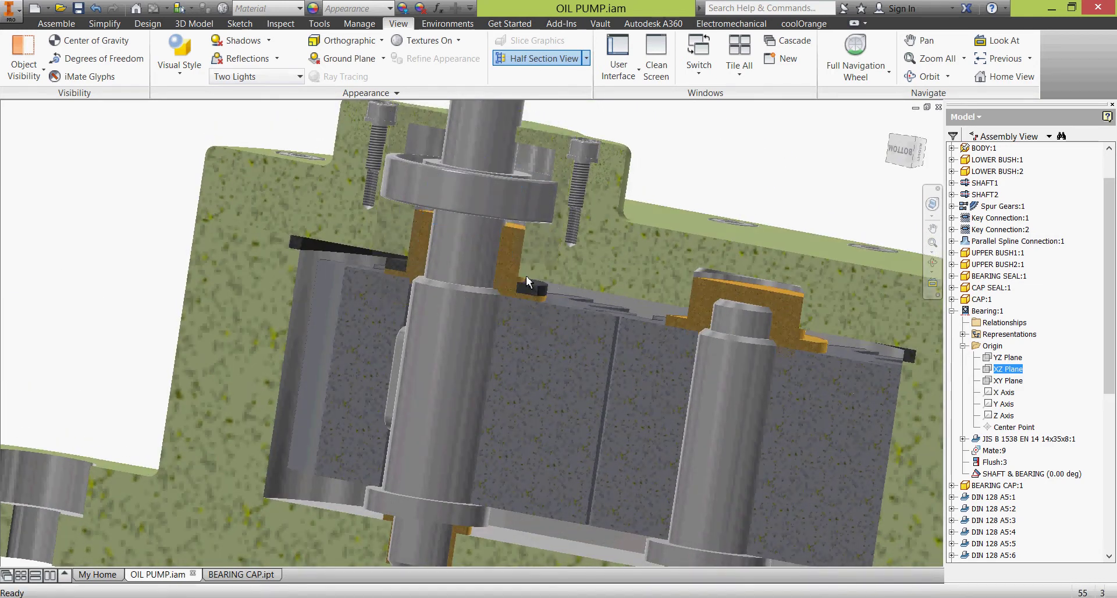
- Change the ISO 4762 M3 x 10 cap screws back to 12 mm nominal length
scroll(645, 236, "up", 4)
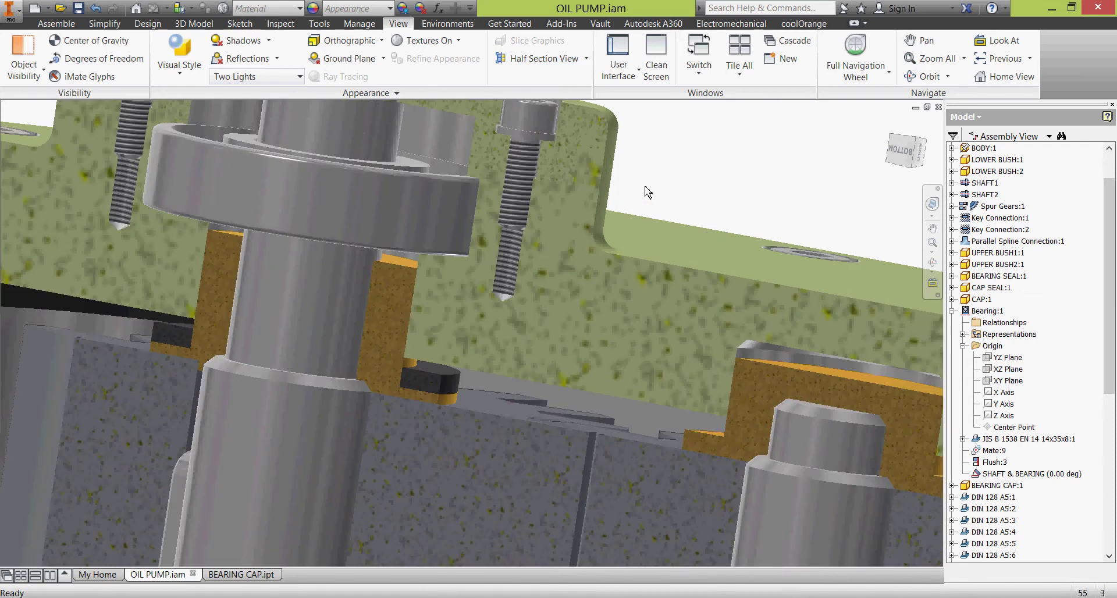
left_click_drag(1108, 380, 1108, 499)
left_click(1025, 451)
right_click(1025, 450)
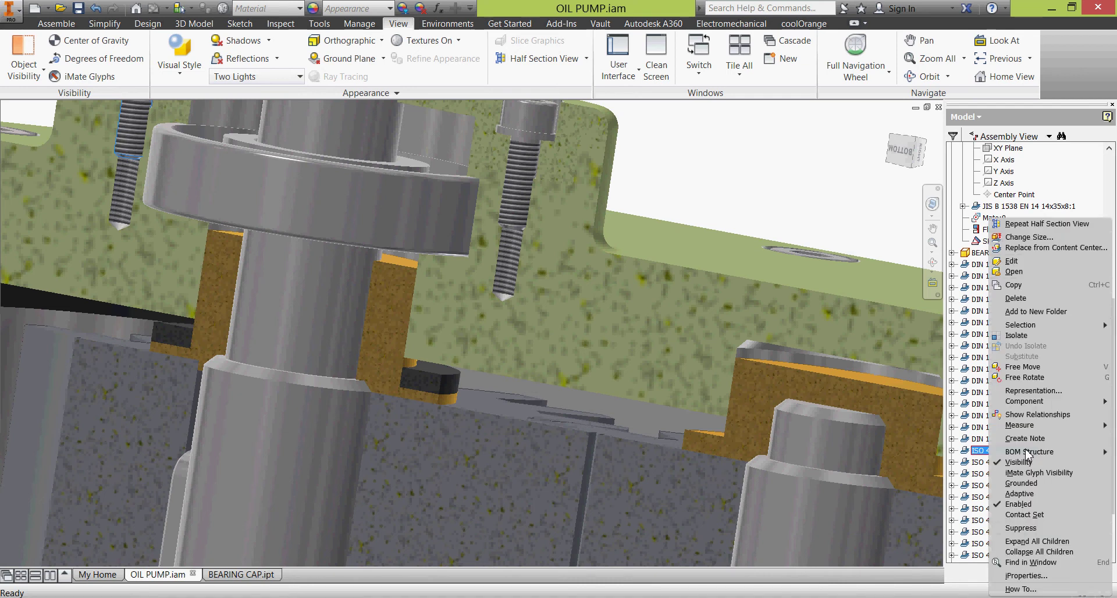
left_click(1028, 237)
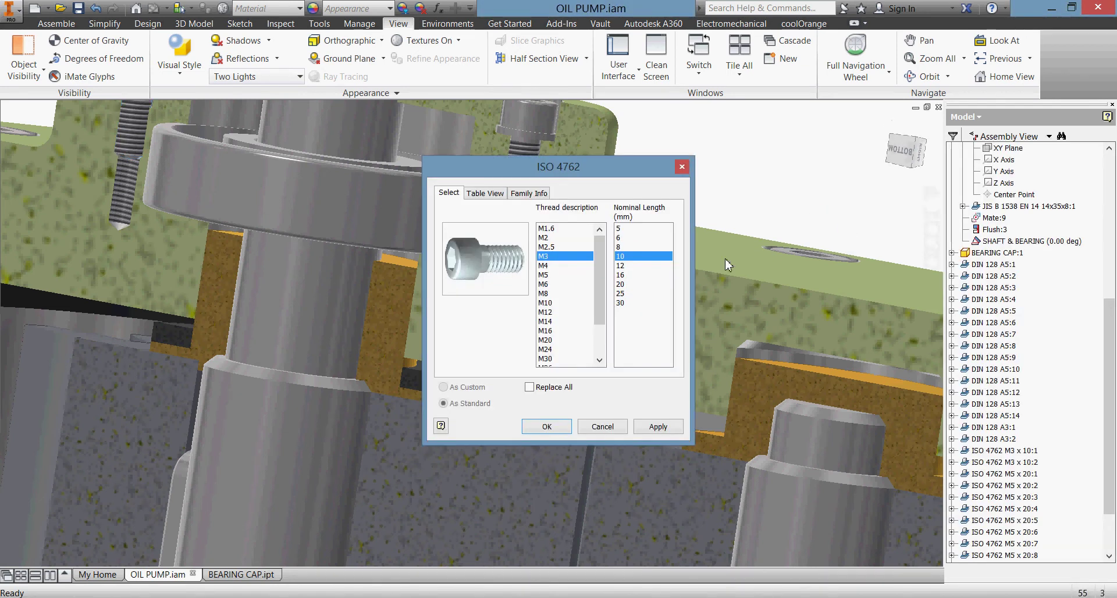
left_click(620, 266)
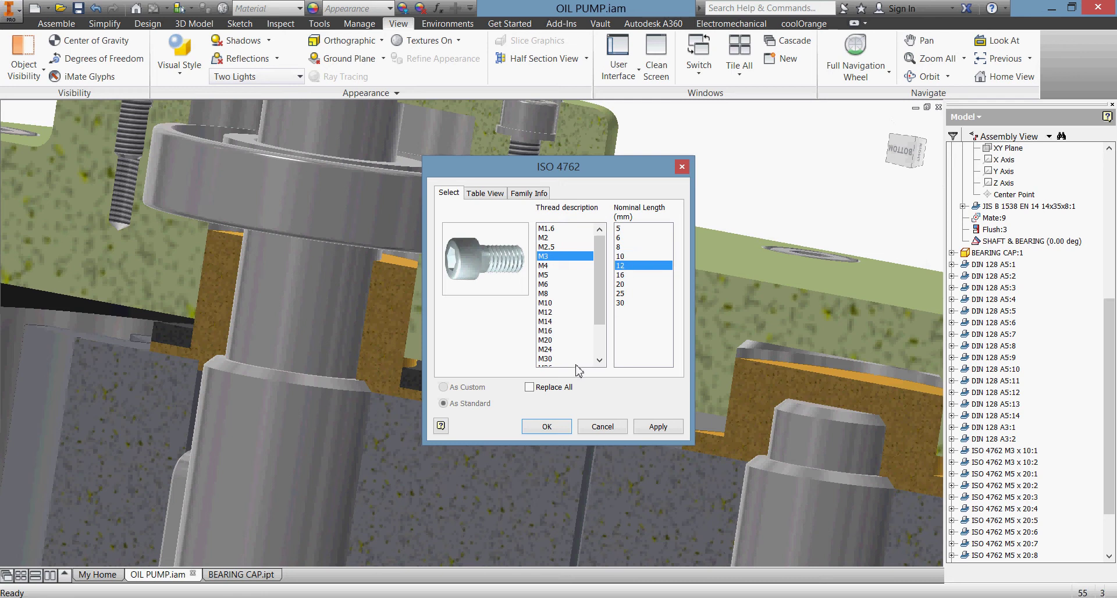
left_click(557, 426)
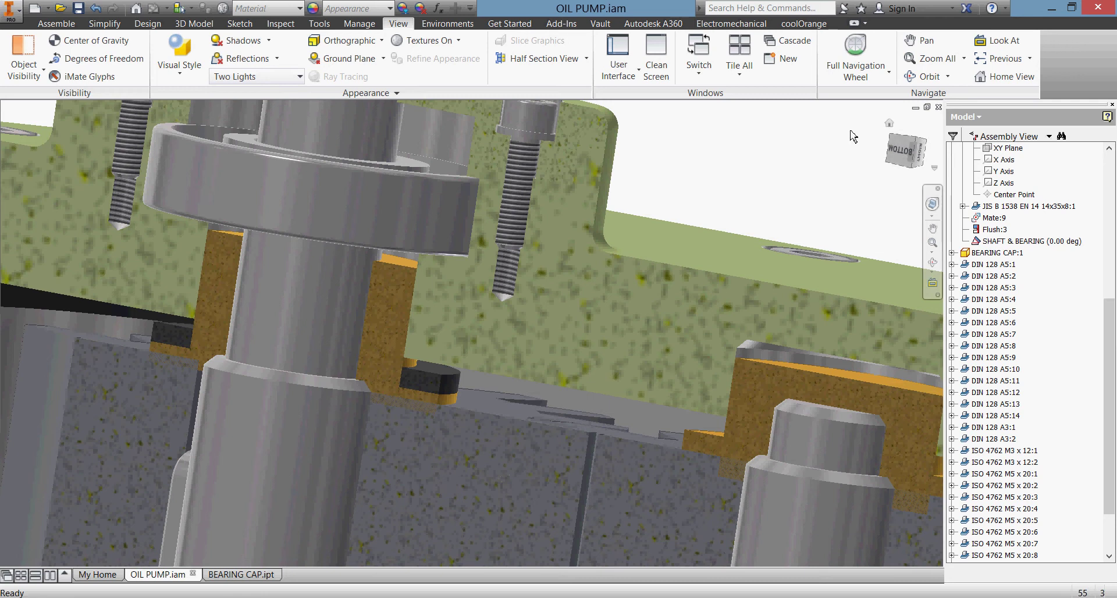
- End the XZ half-section in the home view and save the OIL PUMP assembly
left_click(889, 123)
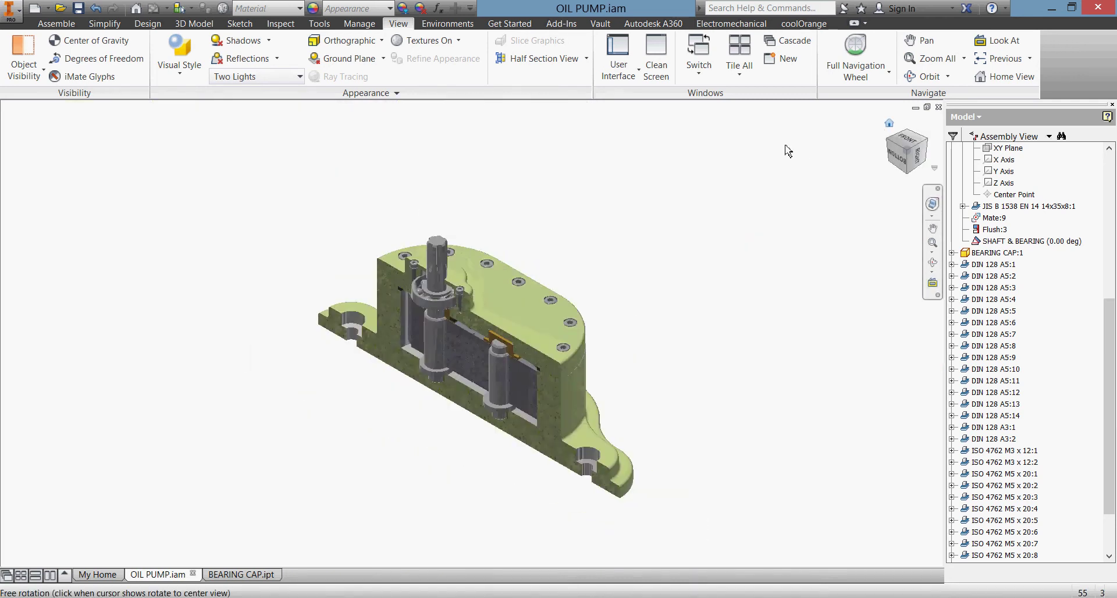
left_click(588, 59)
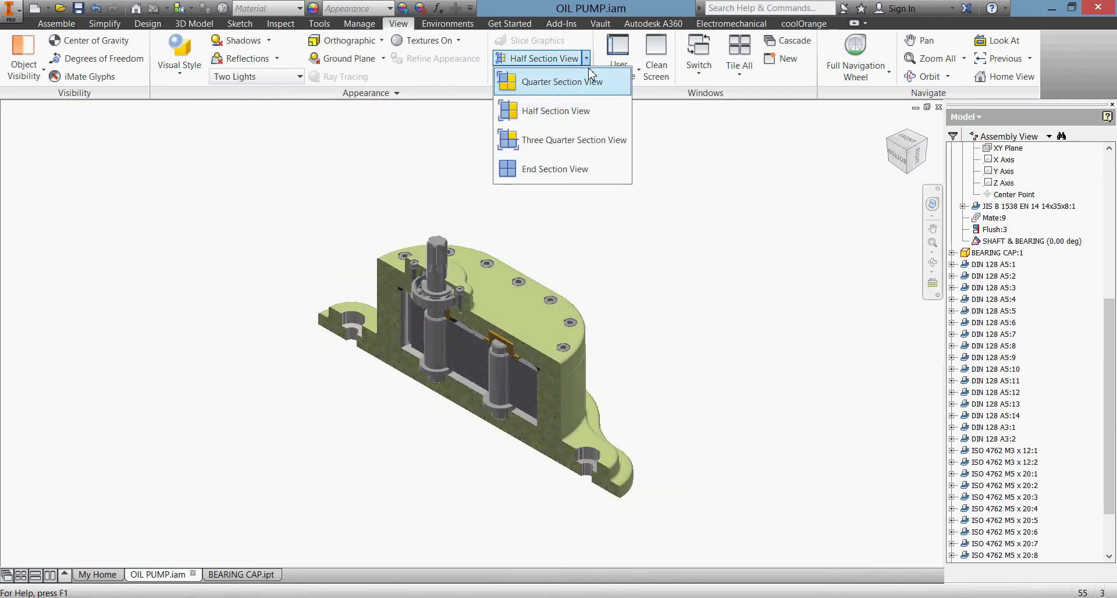
left_click(591, 170)
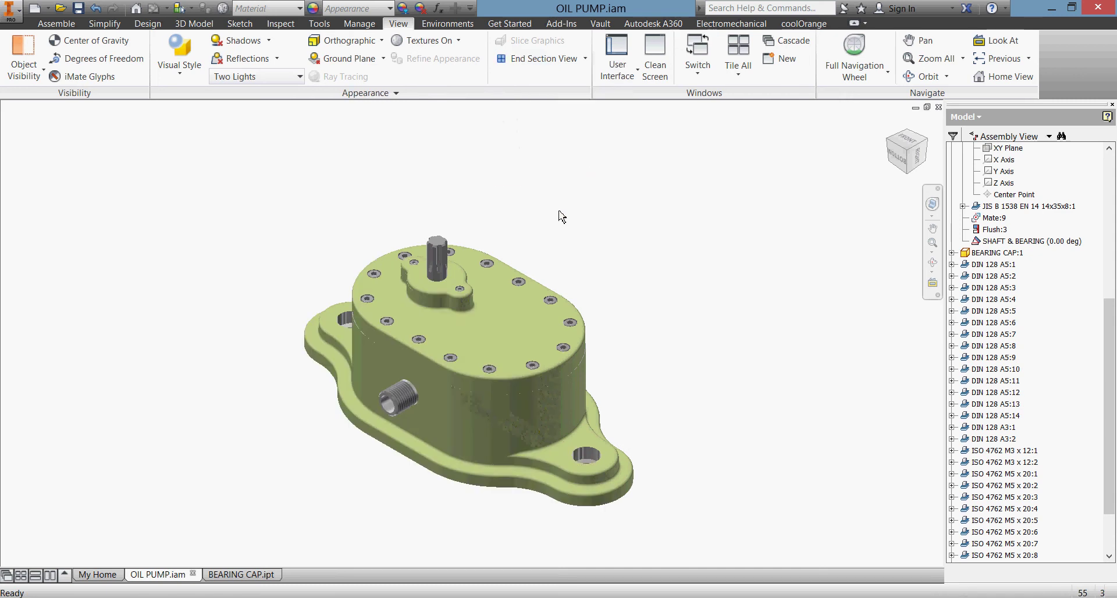
left_click(78, 8)
- Open the shaft as Shaft1.iam and orbit to inspect its keyway and splined end
right_click(447, 257)
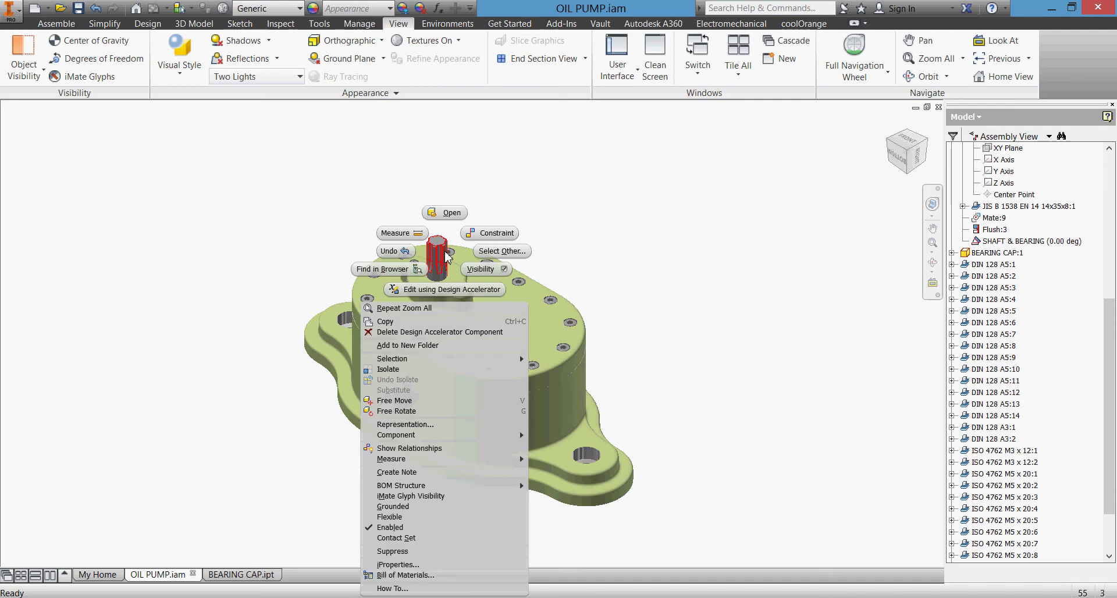
left_click(451, 213)
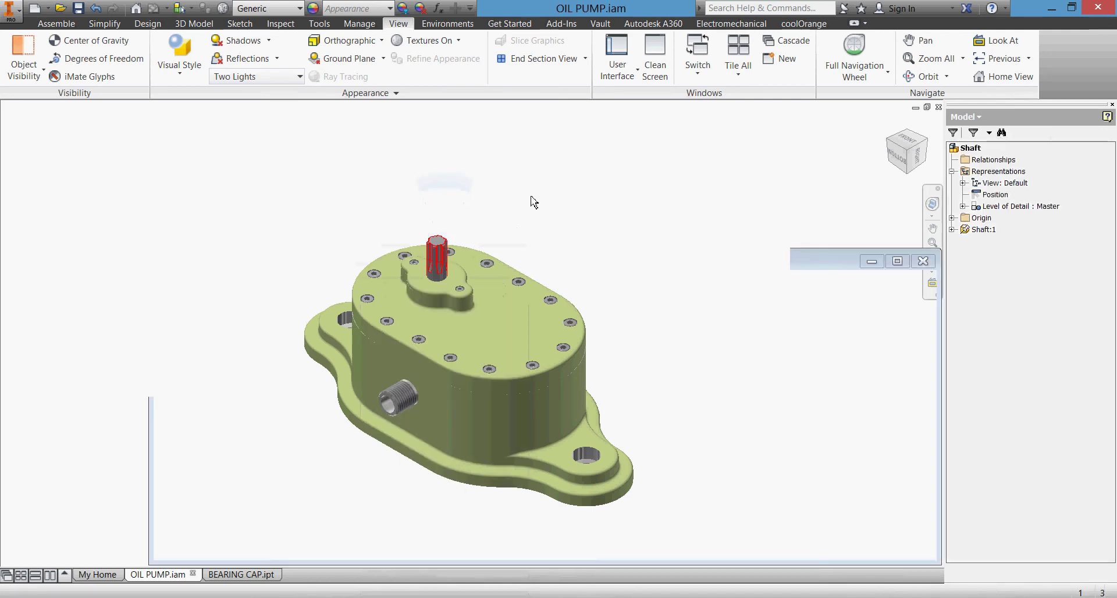
key("F2")
left_click_drag(675, 196, 448, 192)
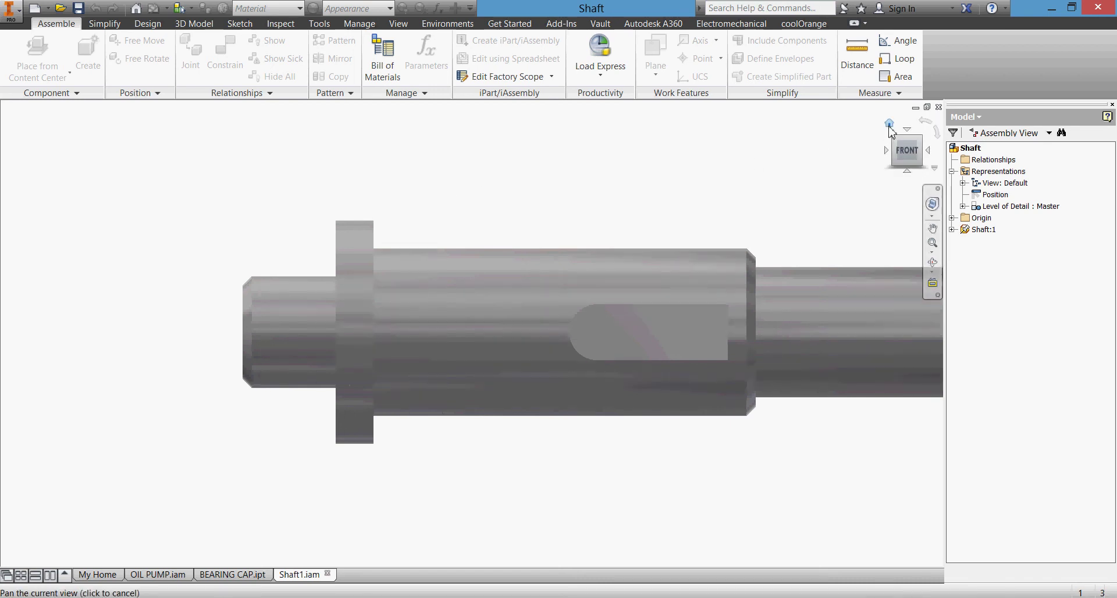
left_click(889, 123)
scroll(527, 252, "up", 5)
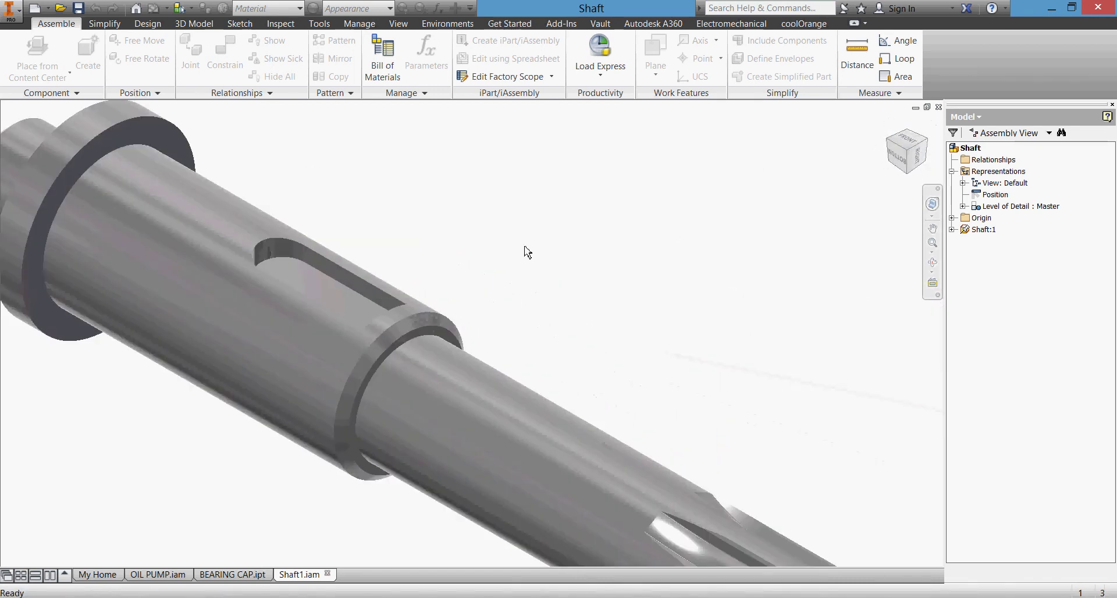
mouse_move(525, 249)
middle_mouse_down("shift")
mouse_move(556, 276)
mouse_move(548, 297)
mouse_move(494, 284)
mouse_move(483, 249)
mouse_move(530, 256)
middle_mouse_up("shift")
scroll(372, 349, "down", 5)
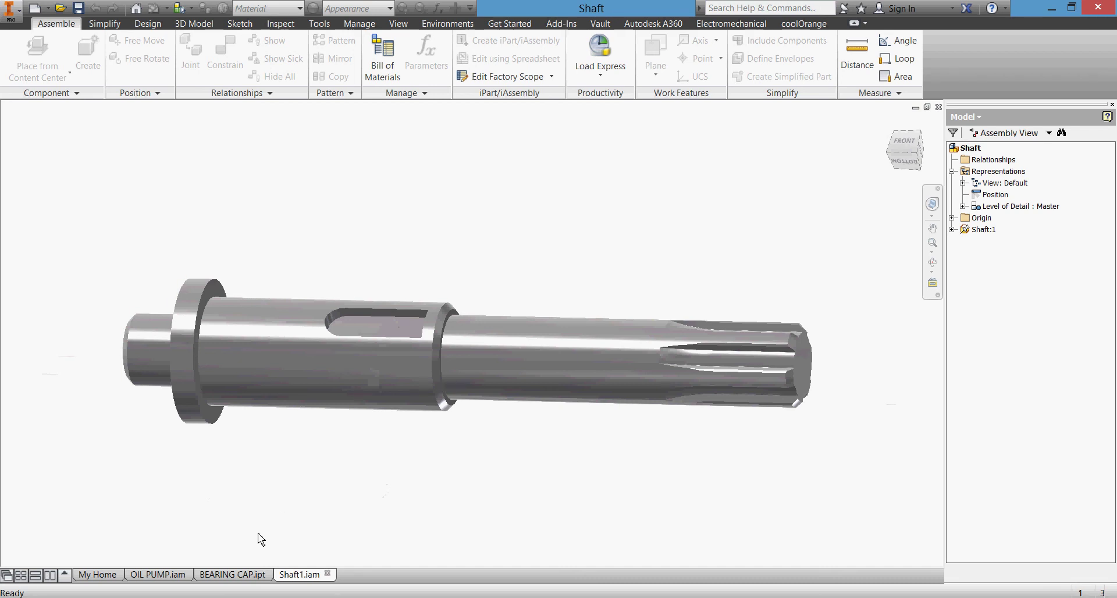
- Open Spur Gears:1 from the OIL PUMP.iam browser in its own document
left_click(181, 578)
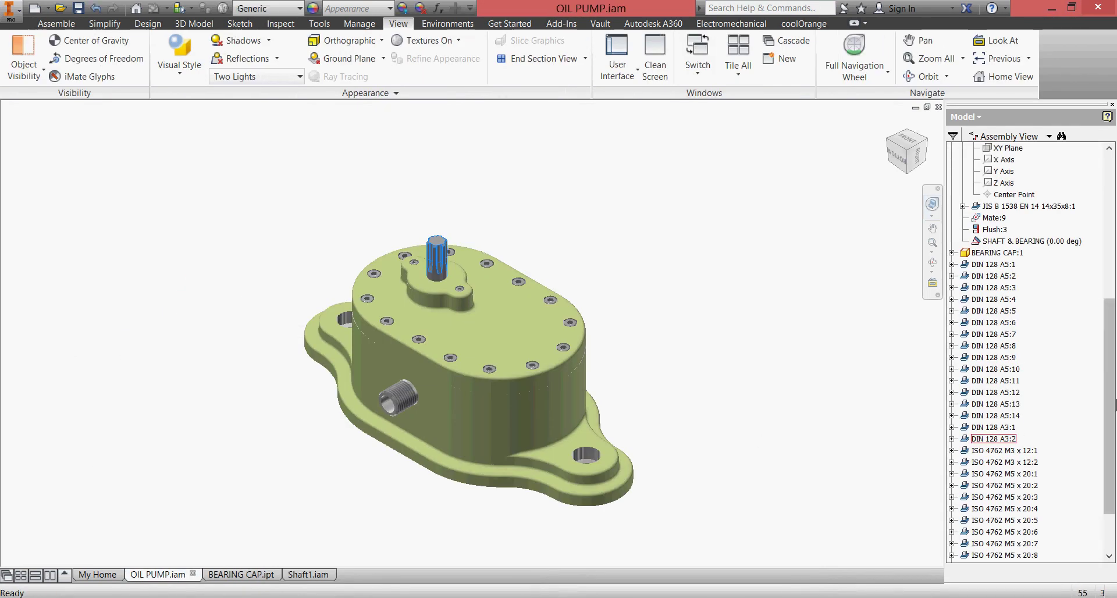
left_click_drag(1112, 401, 1041, 262)
left_click(995, 230)
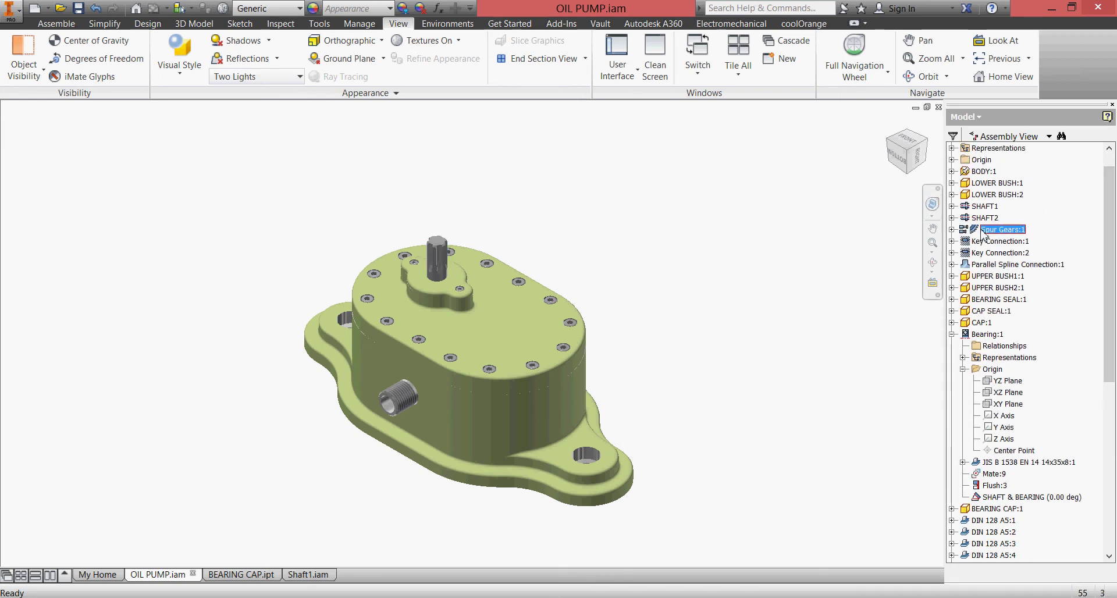
right_click(983, 234)
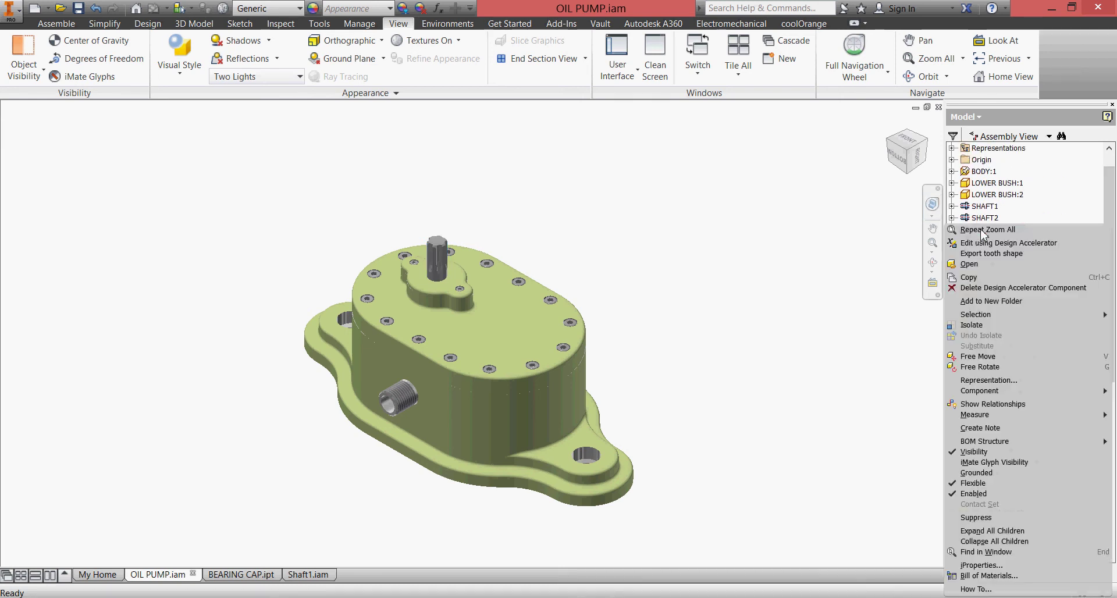
left_click(989, 263)
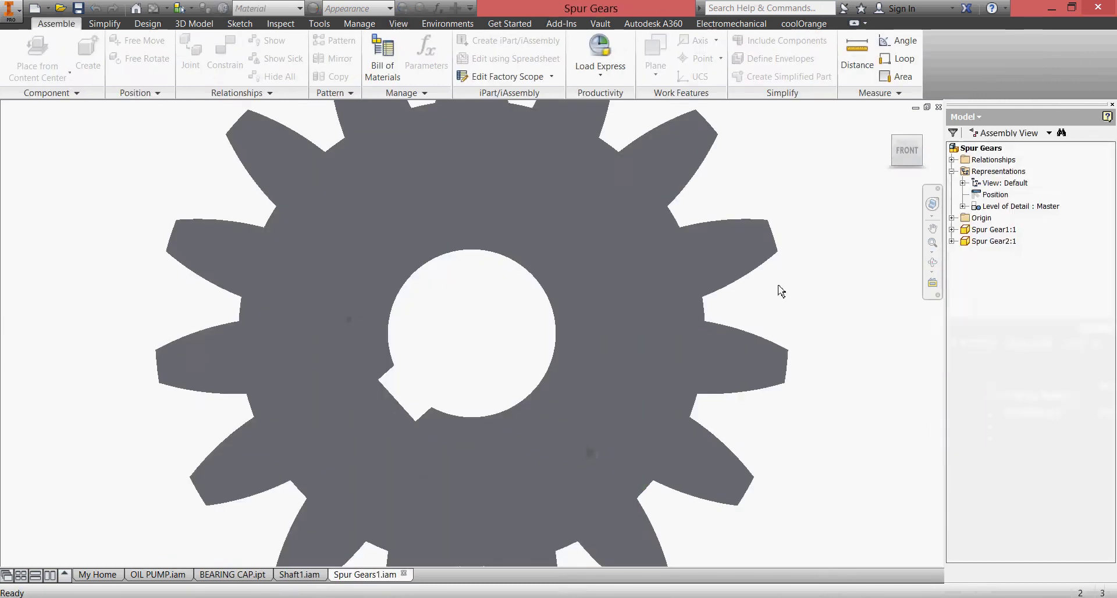
- Orbit around the two meshing spur gears, then return to Shaft1.iam
scroll(781, 291, "down", 5)
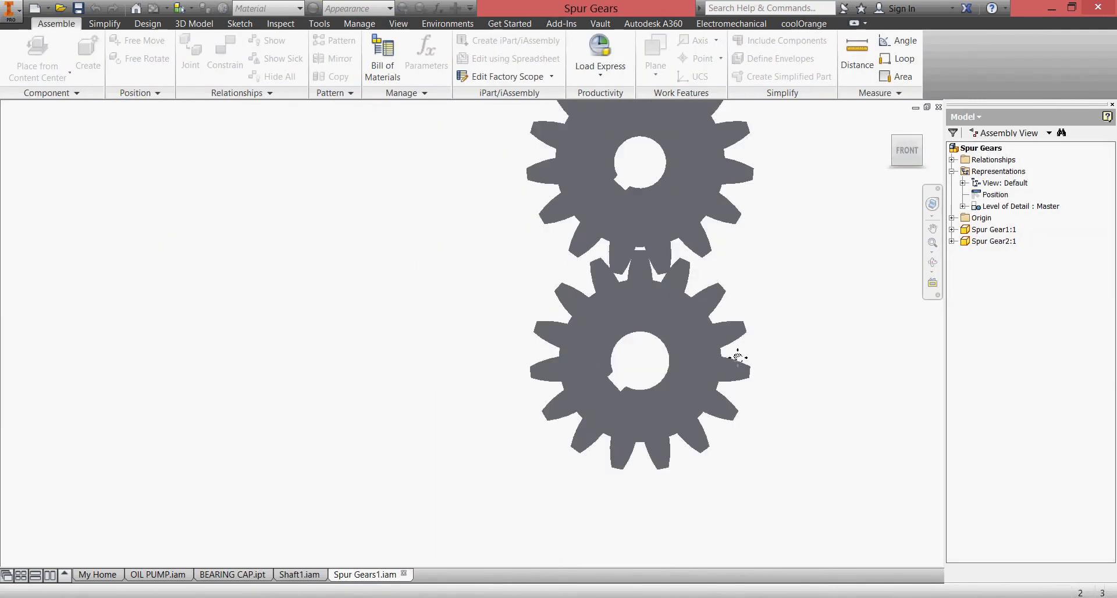
middle_click_drag(734, 360, 762, 369, "shift")
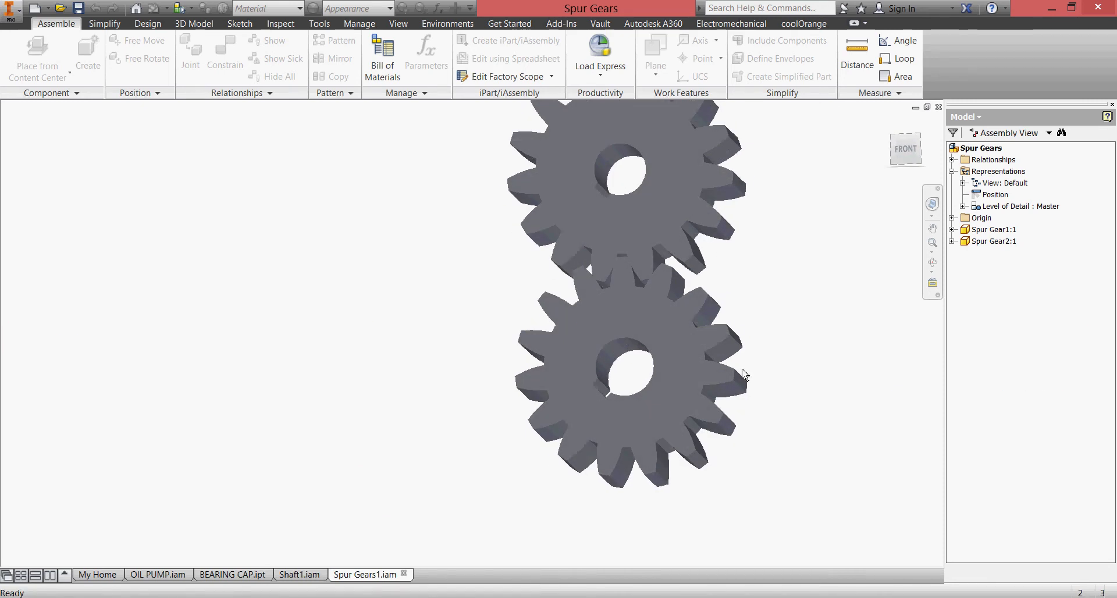
scroll(762, 374, "up", 4)
mouse_move(651, 394)
middle_mouse_down("shift")
mouse_move(656, 406)
mouse_move(635, 401)
mouse_move(652, 398)
middle_mouse_up("shift")
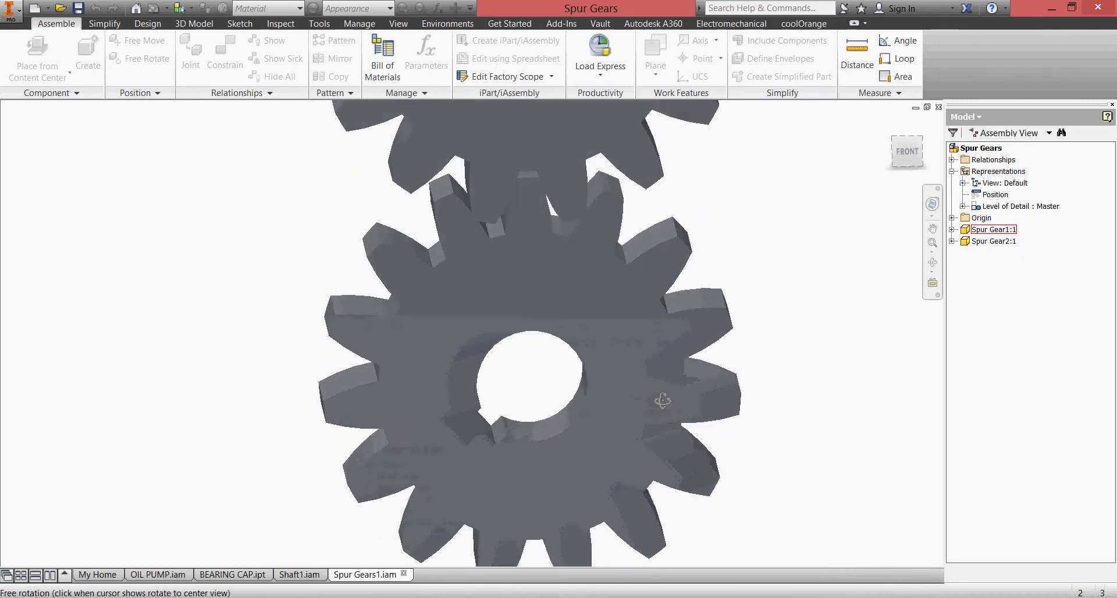
scroll(661, 396, "down", 4)
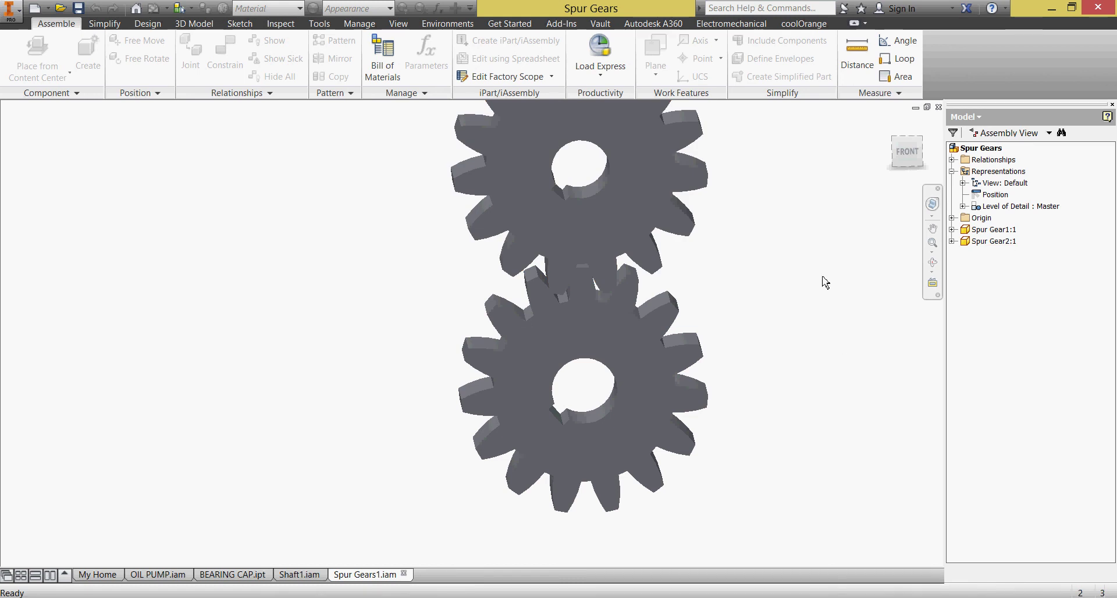
scroll(831, 283, "down", 5)
left_click(299, 574)
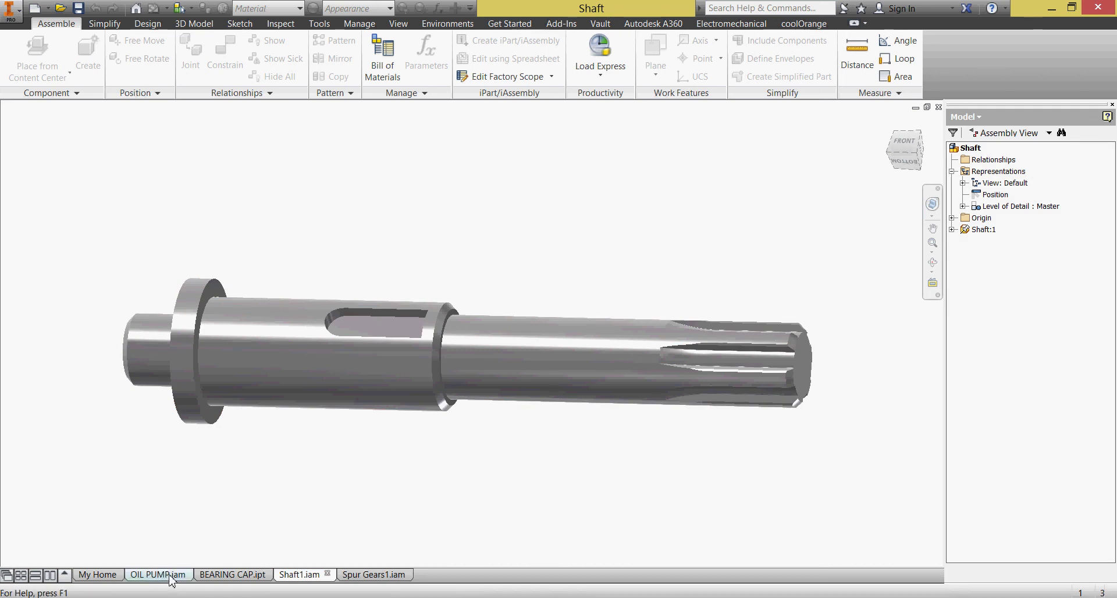
- In the OIL PUMP assembly, open Key Connection:1 with Edit using Design Accelerator
mouse_move(168, 574)
left_click(346, 503)
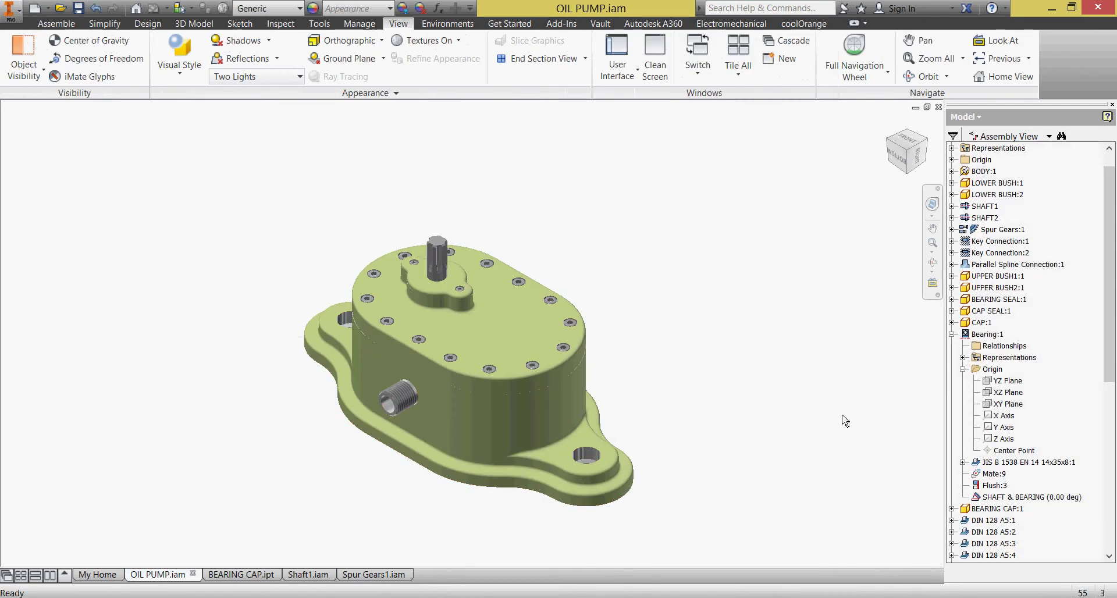
right_click(984, 211)
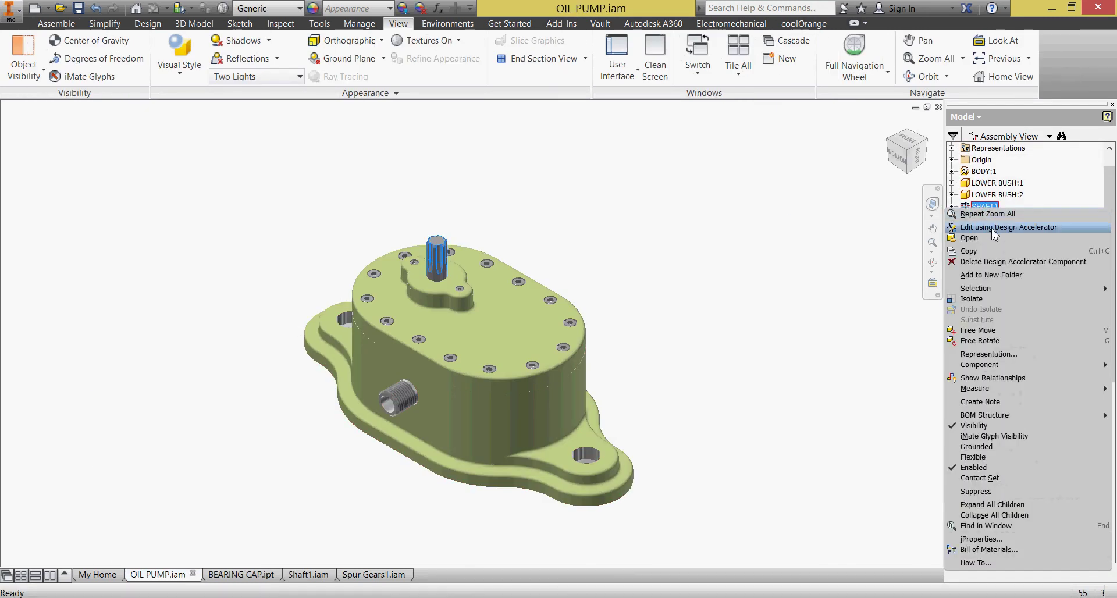
left_click(827, 220)
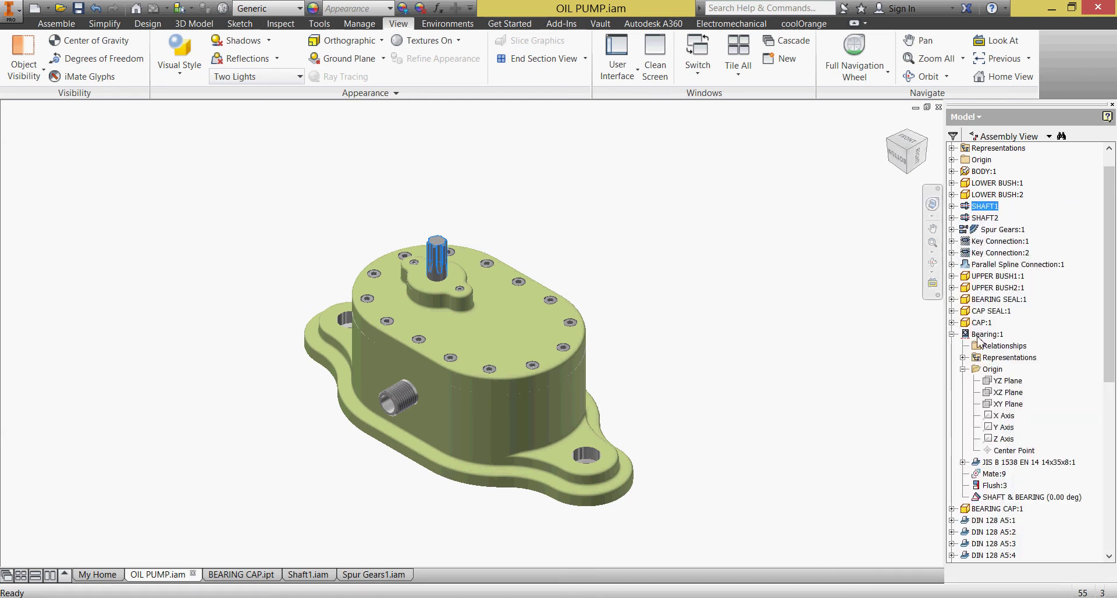
right_click(1013, 242)
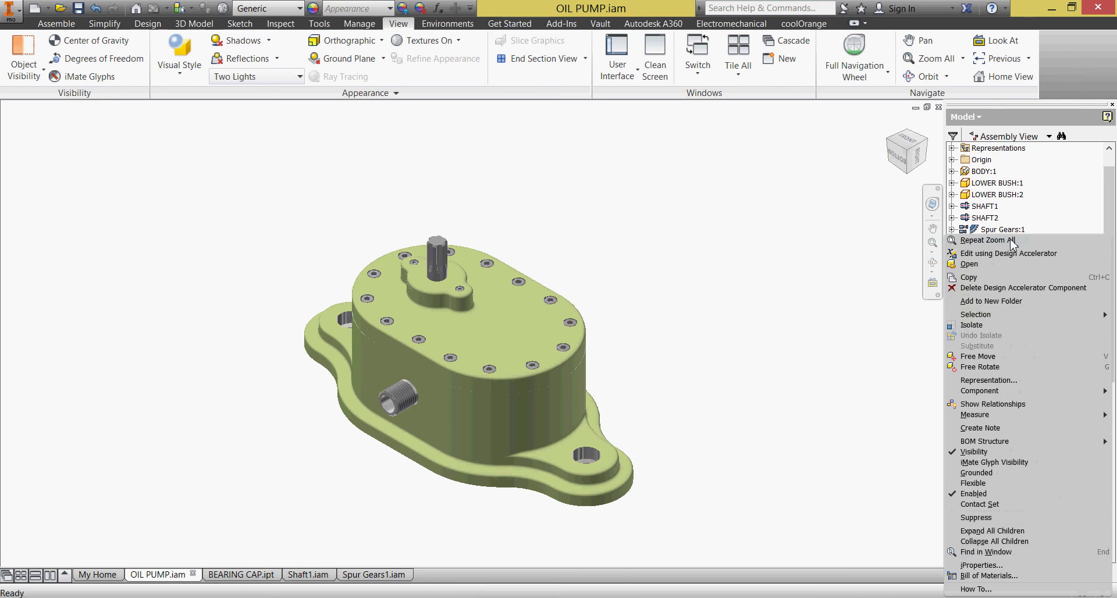
left_click(1012, 253)
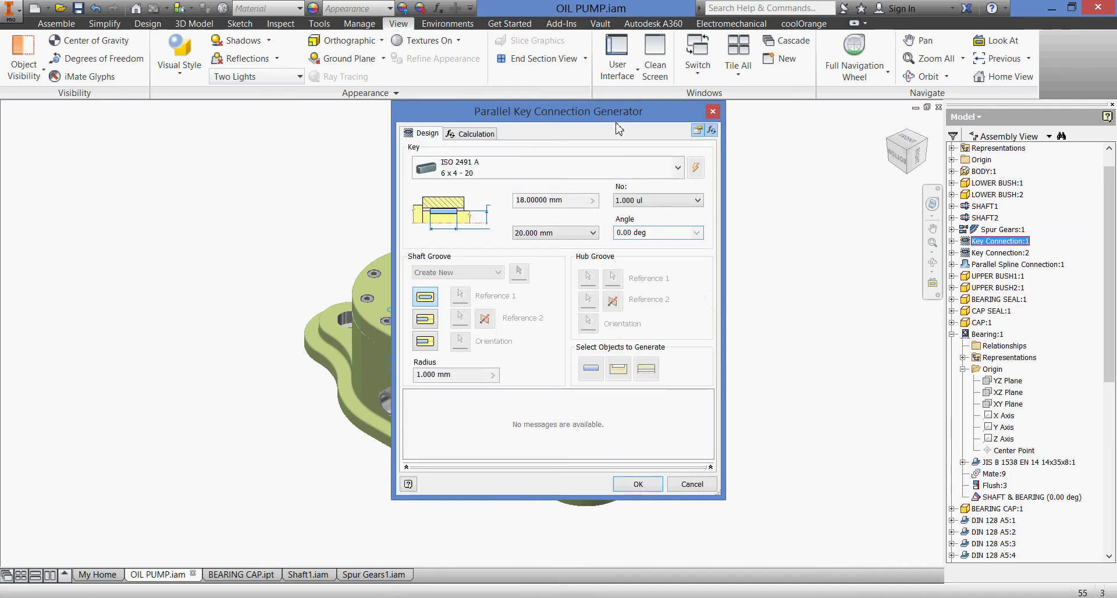
- Move the first key 10 mm along the shaft using its arrow handle
left_click_drag(721, 131, 952, 148)
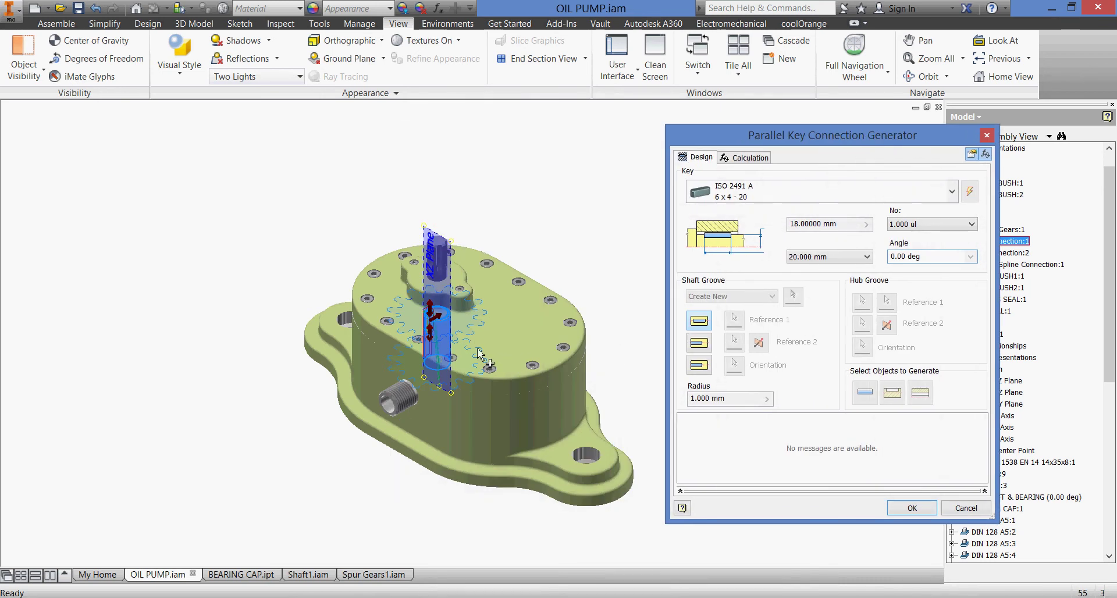
middle_click_drag(469, 377, 522, 359, "shift")
scroll(442, 341, "up", 3)
middle_click_drag(439, 314, 459, 375)
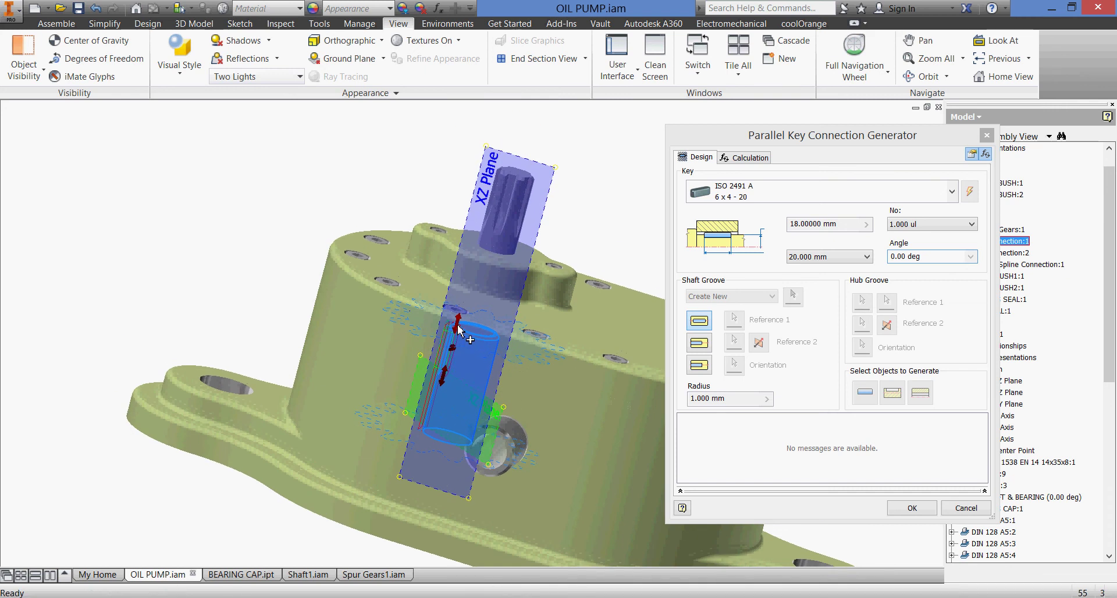
left_click(458, 327)
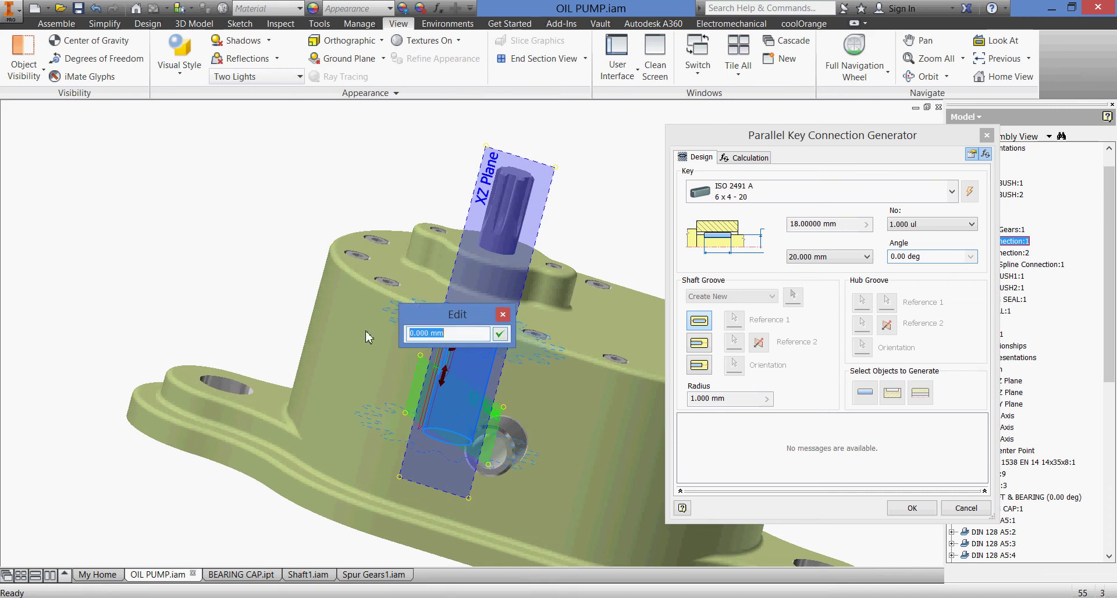
type("10")
left_click(499, 334)
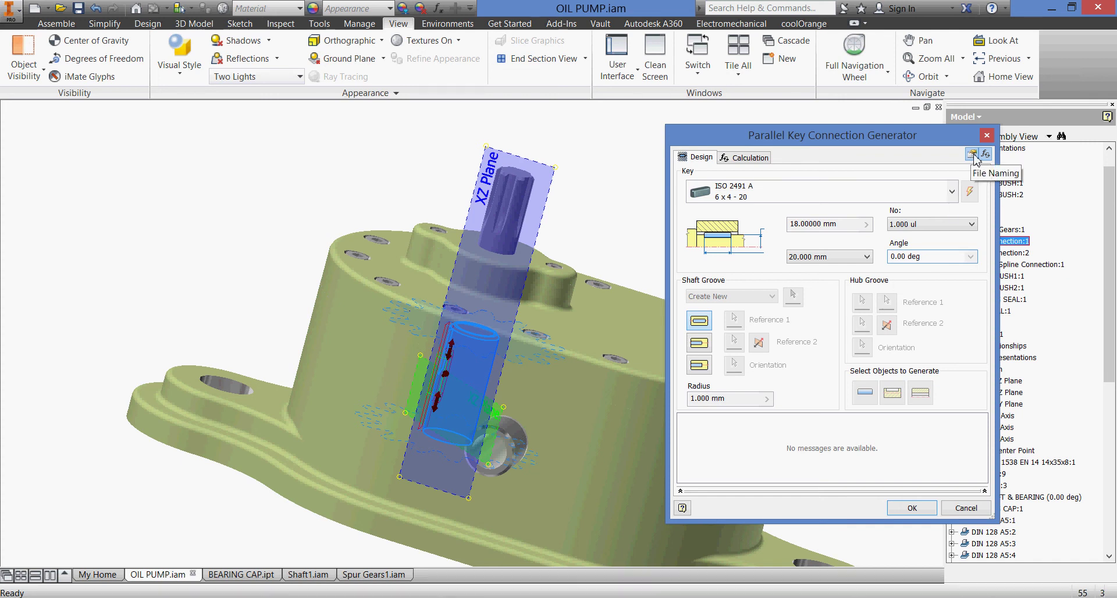
- Calculate the first key's strength at power 3 and speed 5000 rpm
left_click(765, 158)
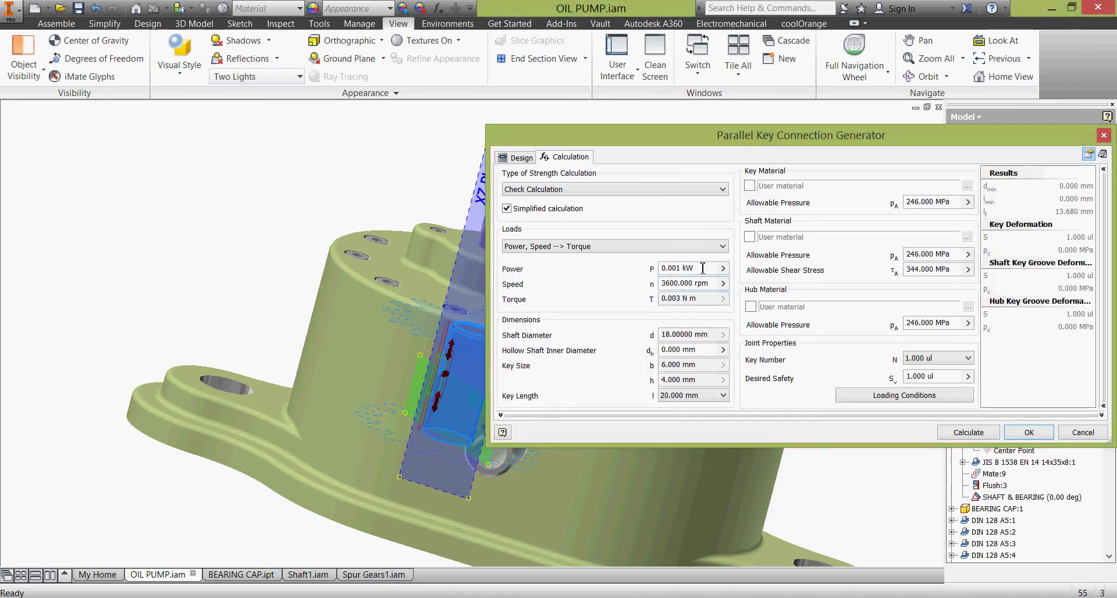
left_click_drag(698, 268, 659, 269)
type("3")
left_click_drag(711, 283, 660, 284)
type("5000")
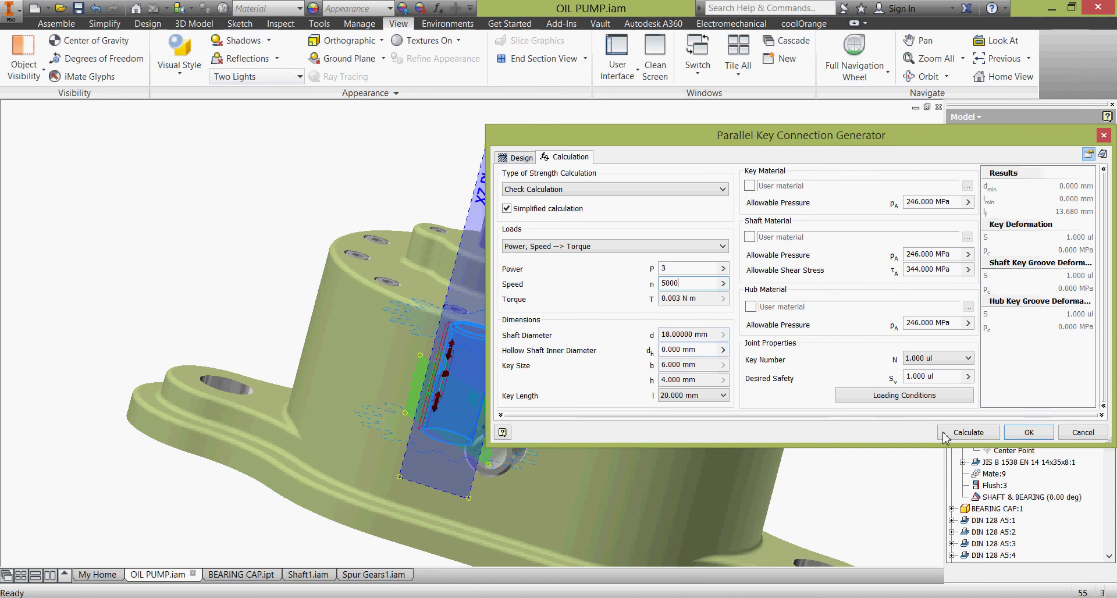
left_click(965, 433)
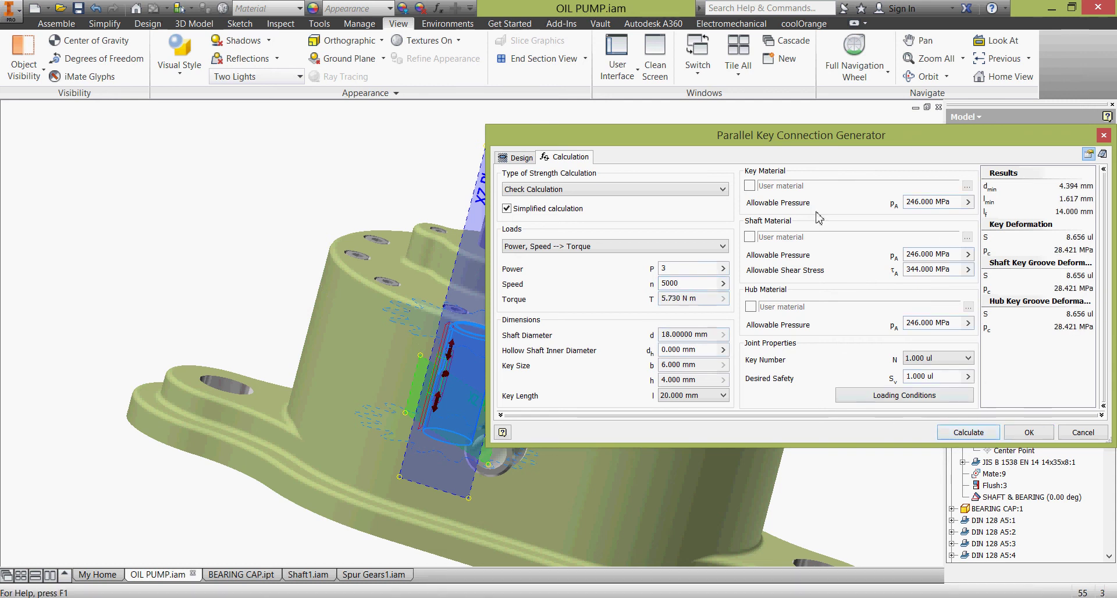
- Generate the edited Key Connection:1 and save the assembly with its dependent files
left_click(506, 157)
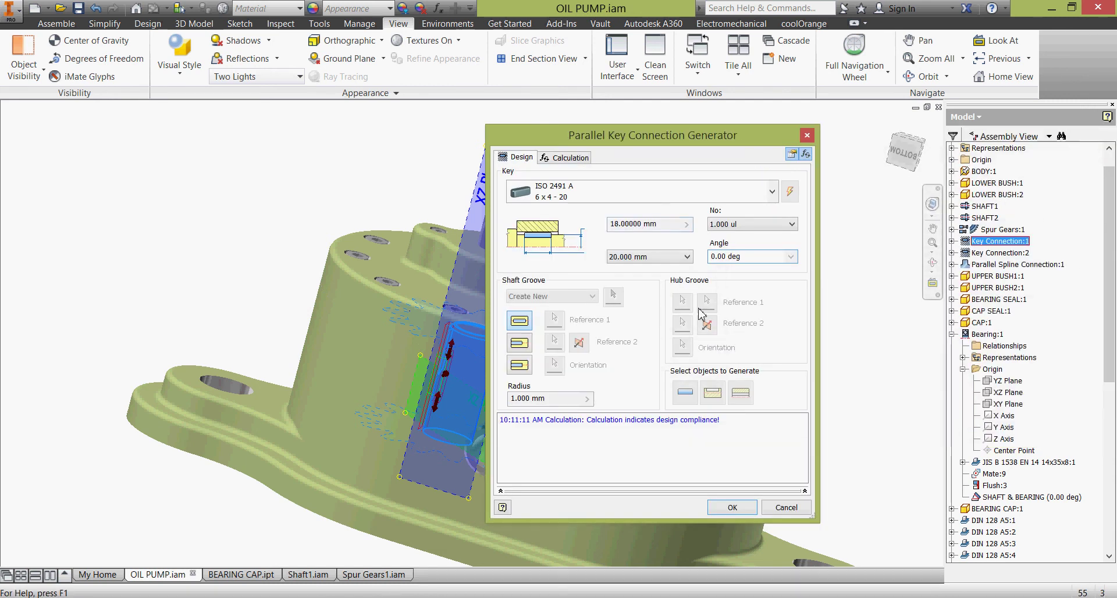
left_click(732, 508)
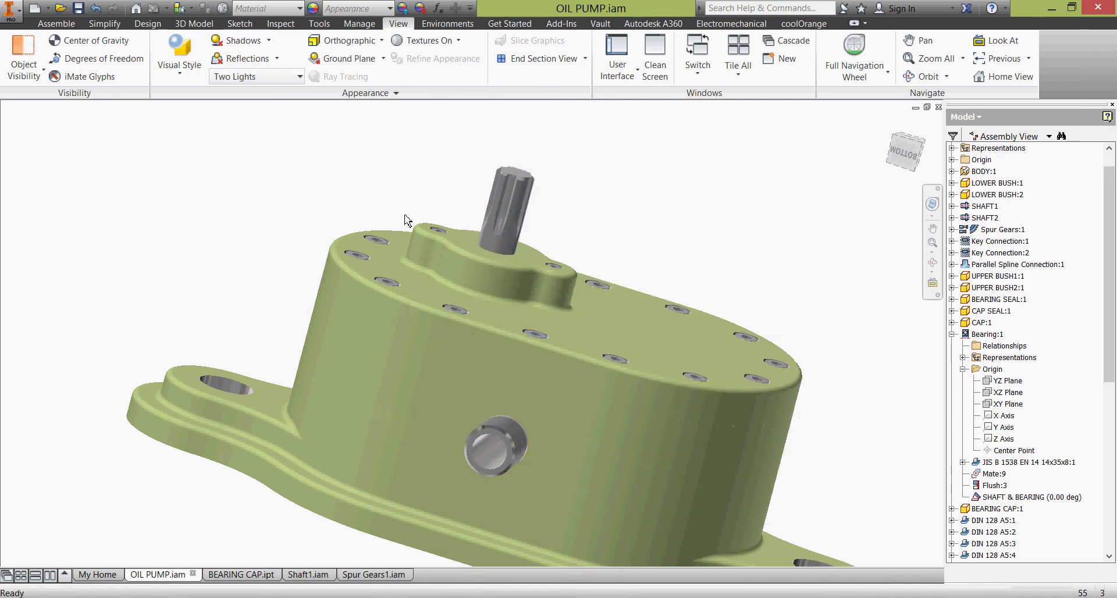
left_click(78, 8)
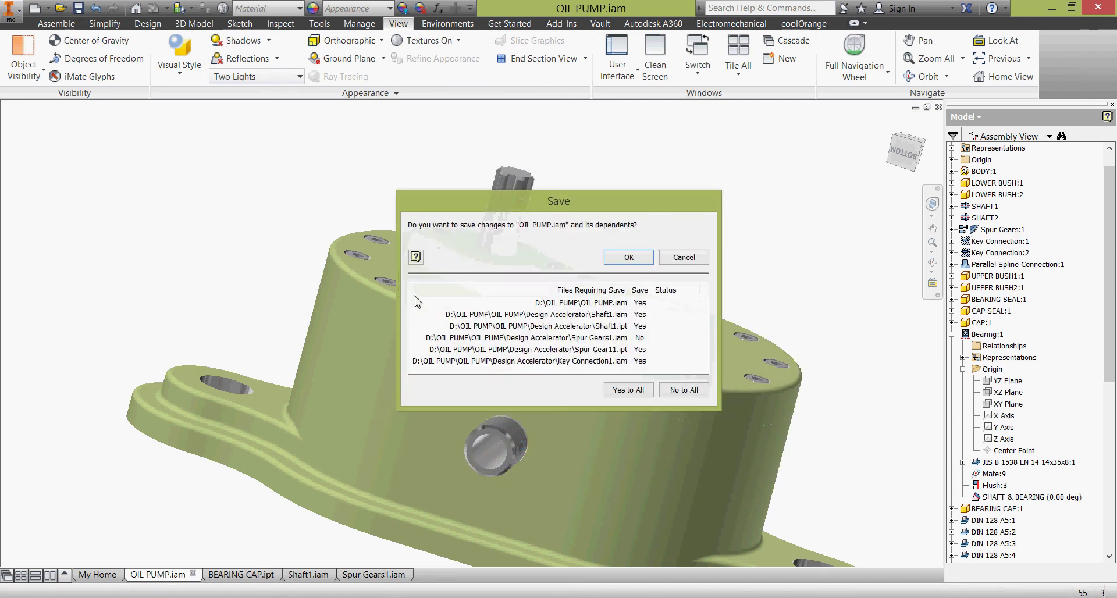
left_click(630, 257)
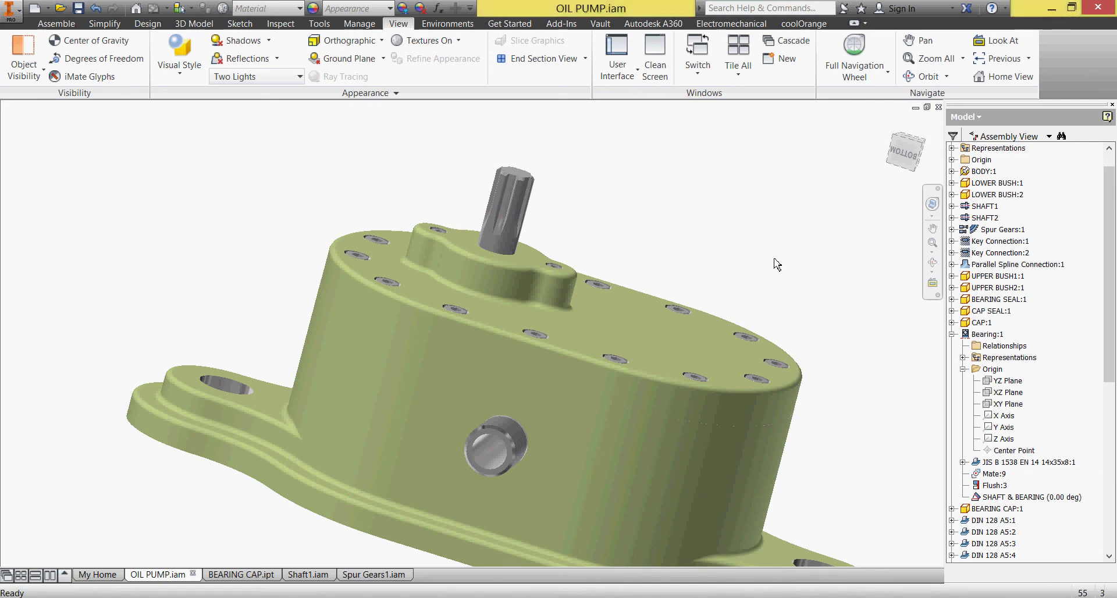
- Open Key Connection:2 in Design Accelerator and calculate its strength at power 3 and 5000 rpm
left_click(966, 254)
right_click(966, 254)
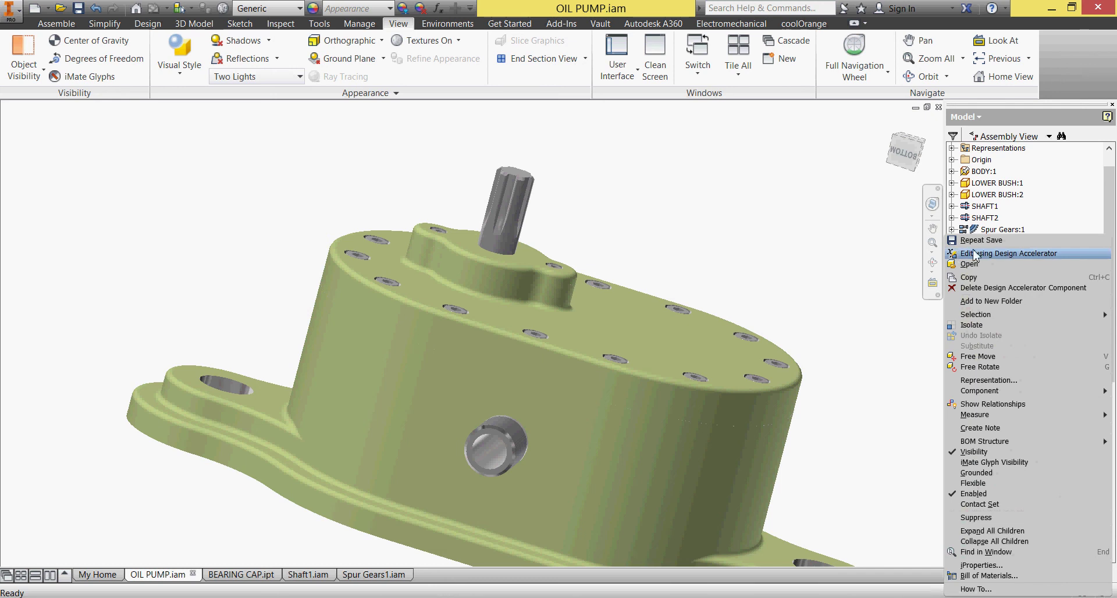
left_click(989, 254)
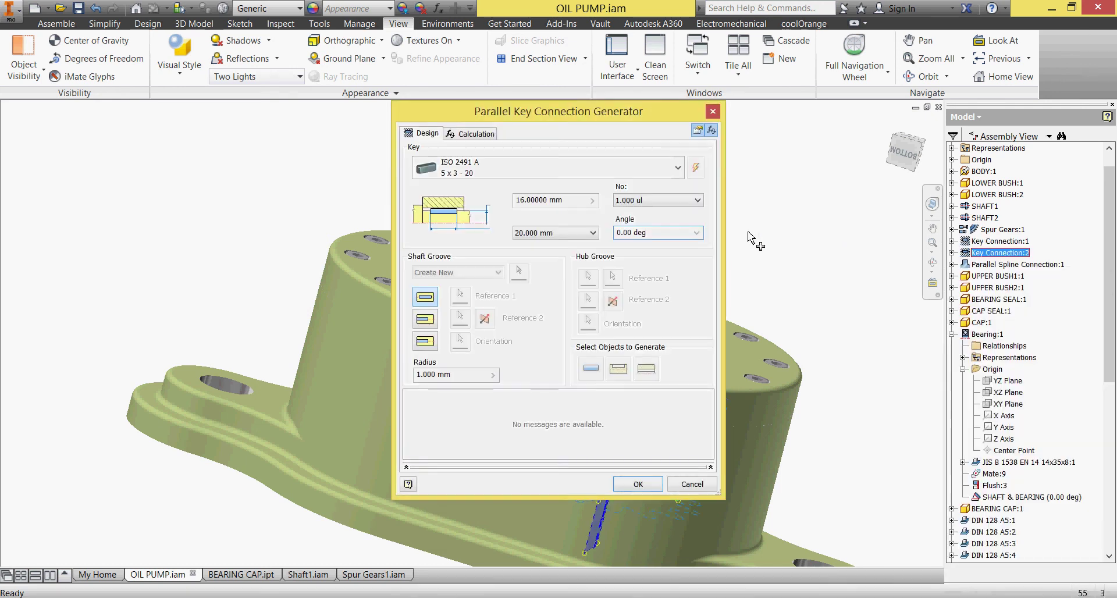
left_click(478, 135)
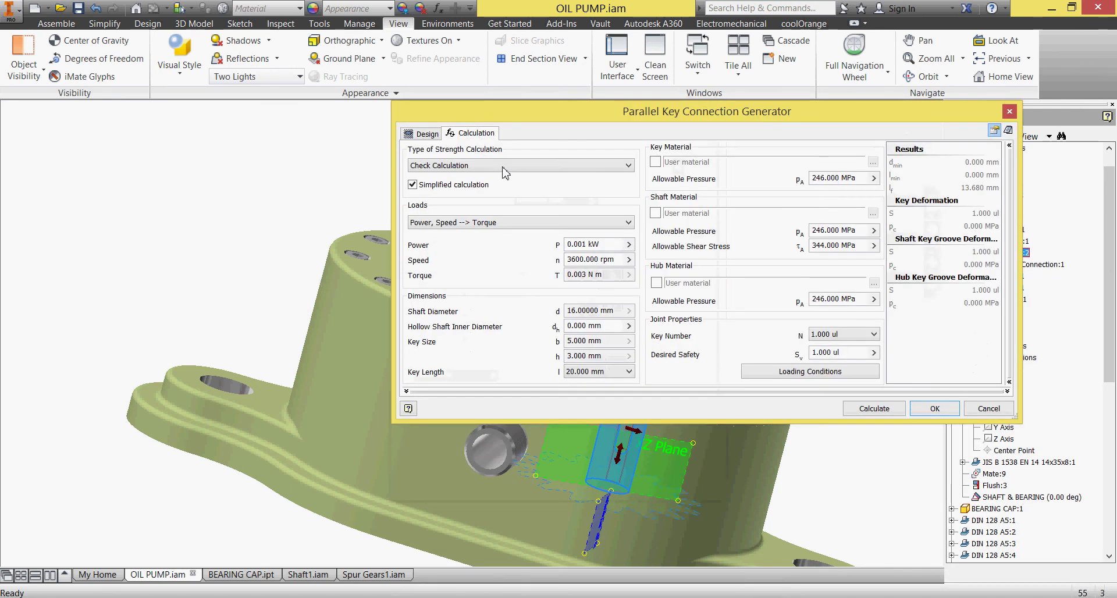
left_click(582, 244)
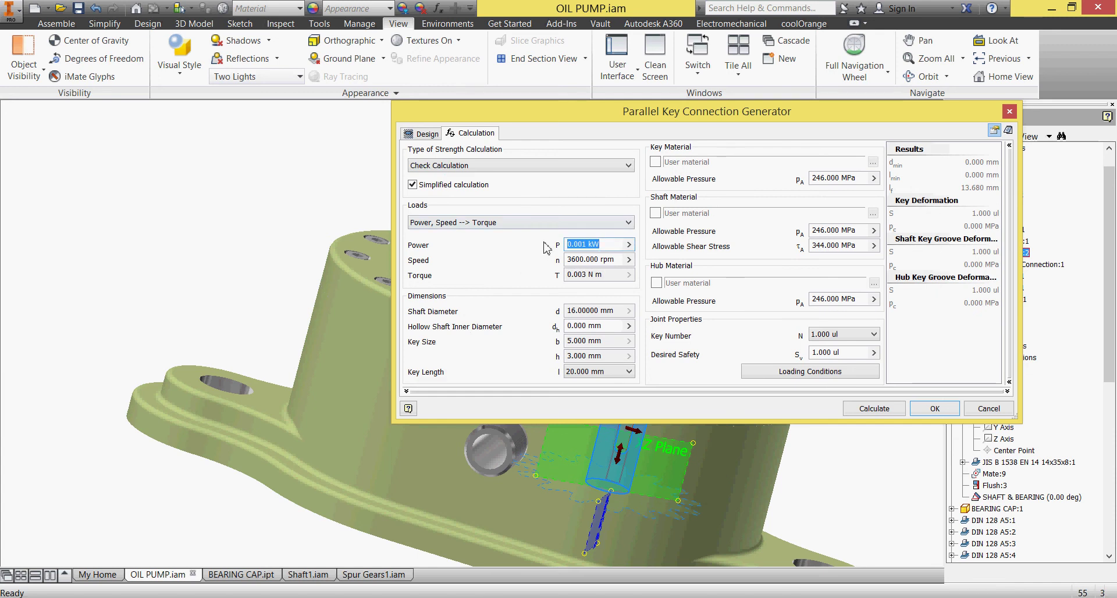
type("3")
left_click(592, 258)
type("5000")
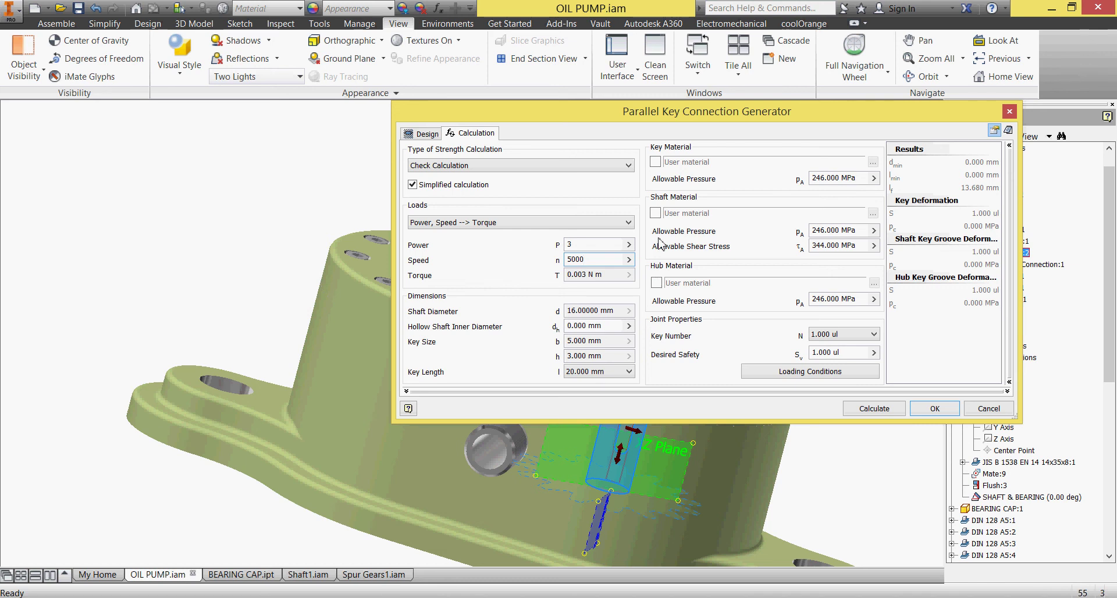
left_click(873, 409)
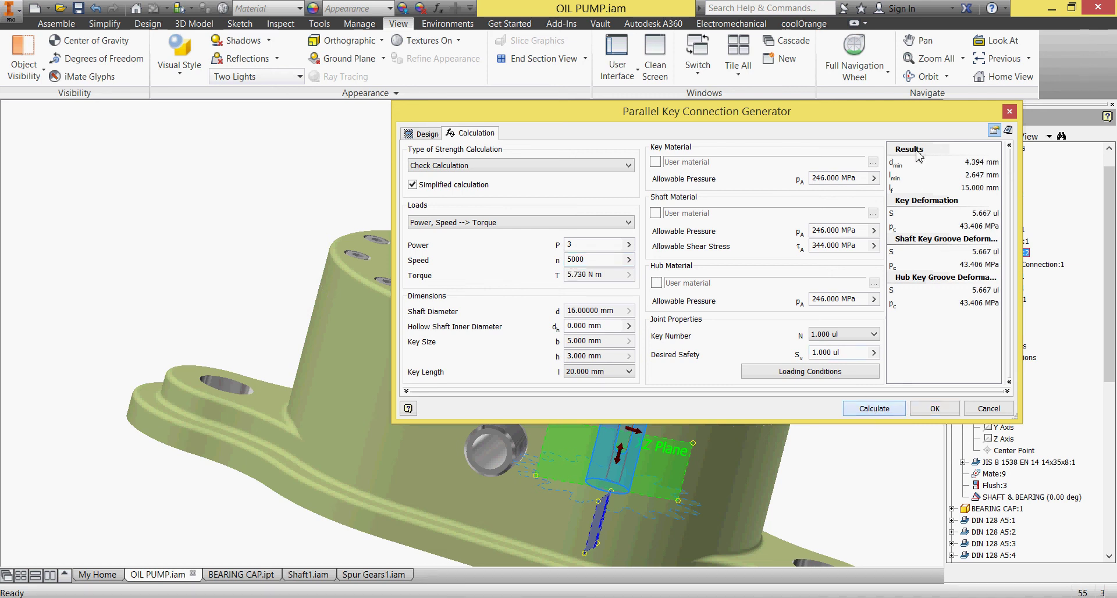
- Regenerate the ISO 2491 A 5 x 3 x 20 key and resave OIL PUMP with its dependents
left_click(433, 135)
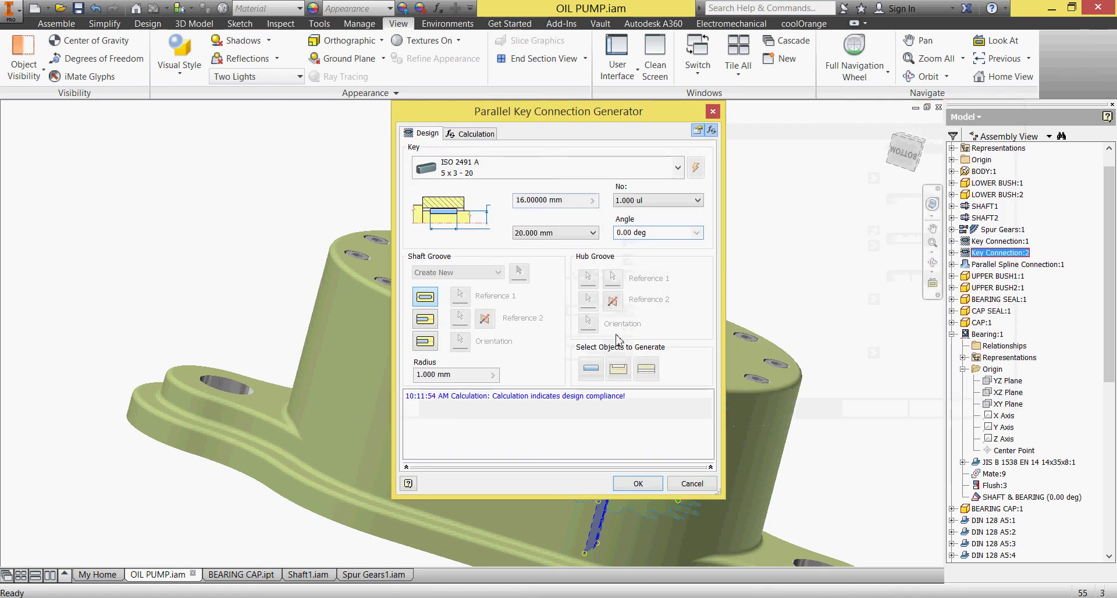
left_click(638, 483)
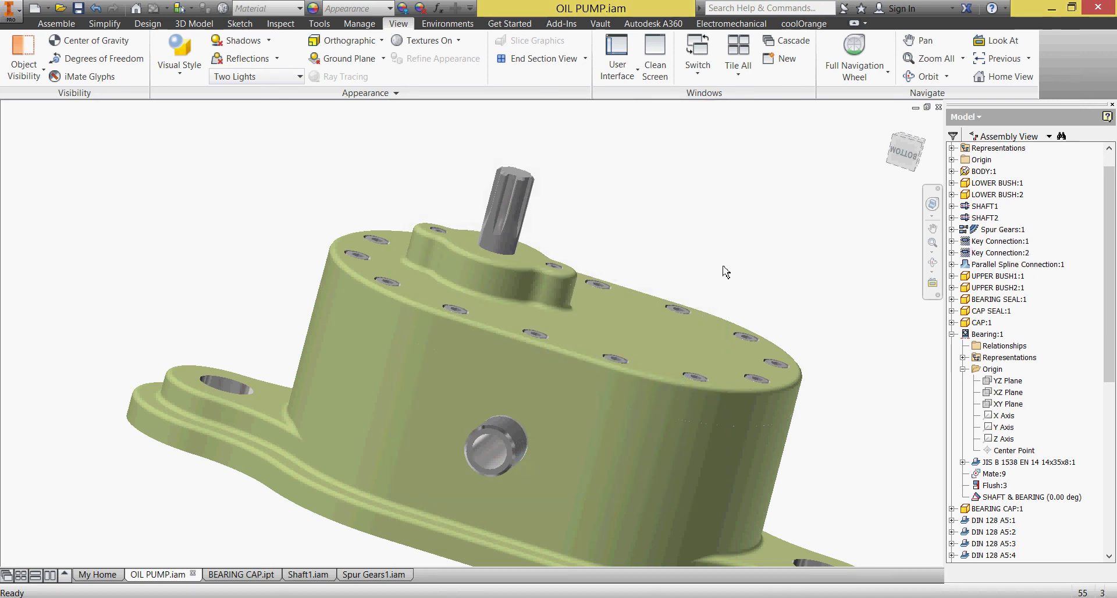
left_click(77, 8)
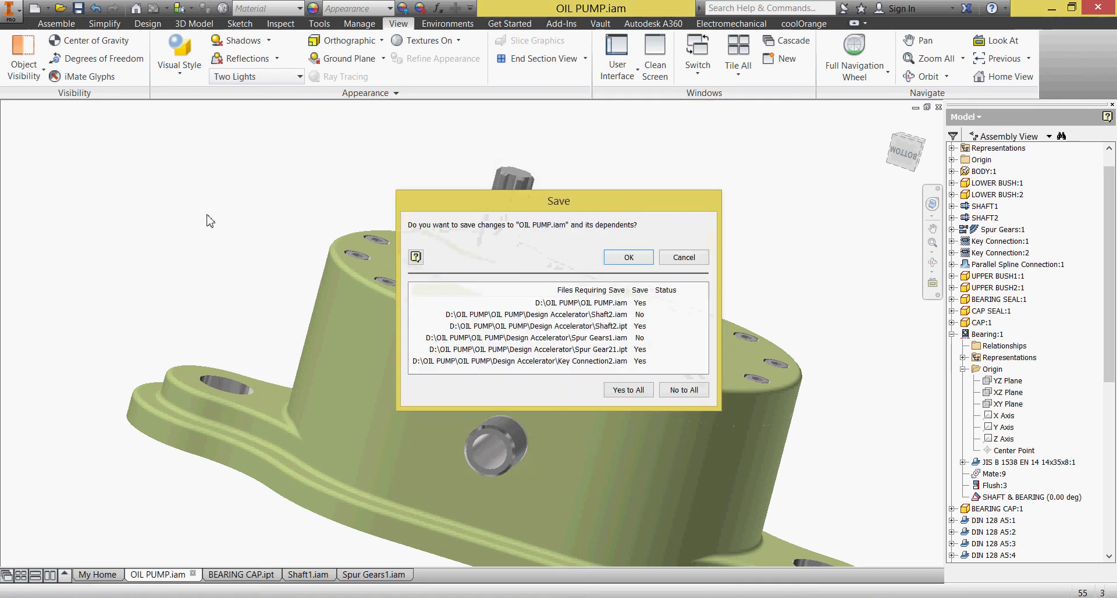
left_click(629, 257)
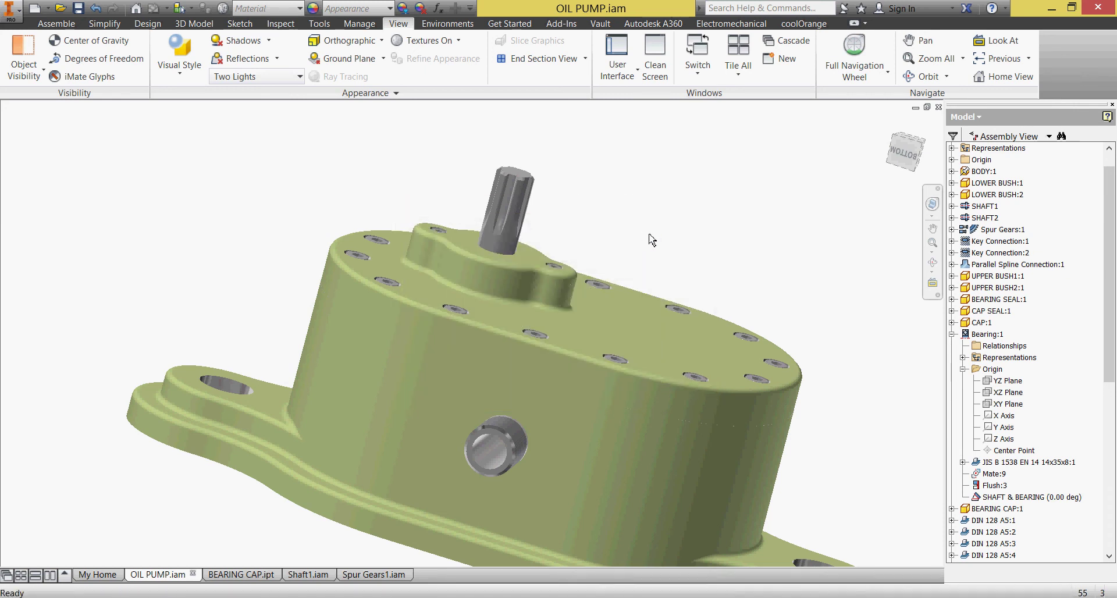
left_click(298, 579)
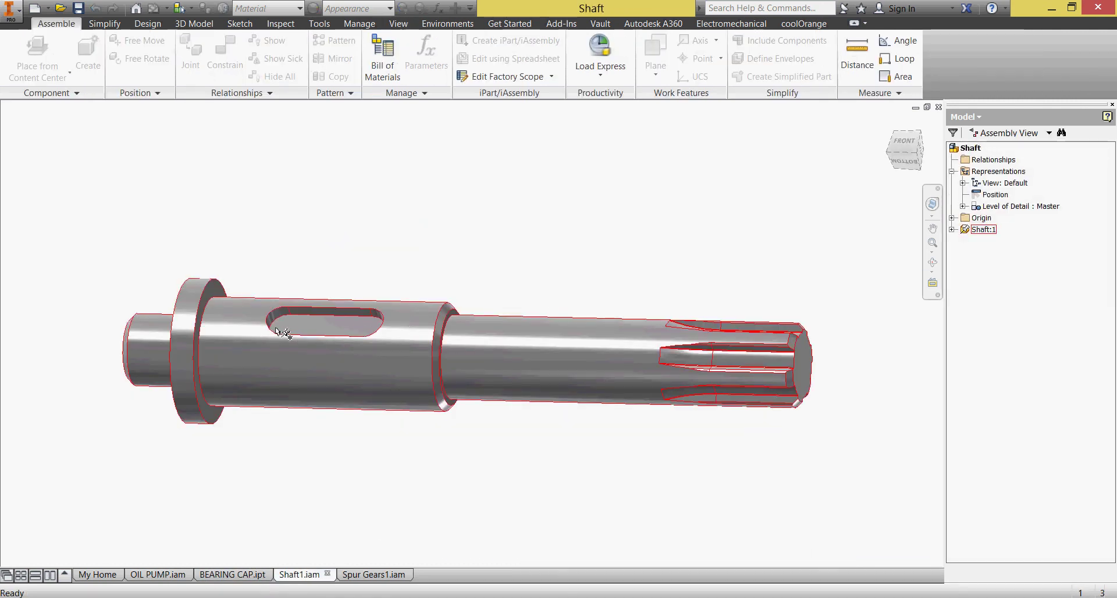
middle_click_drag(424, 277, 386, 279, "shift")
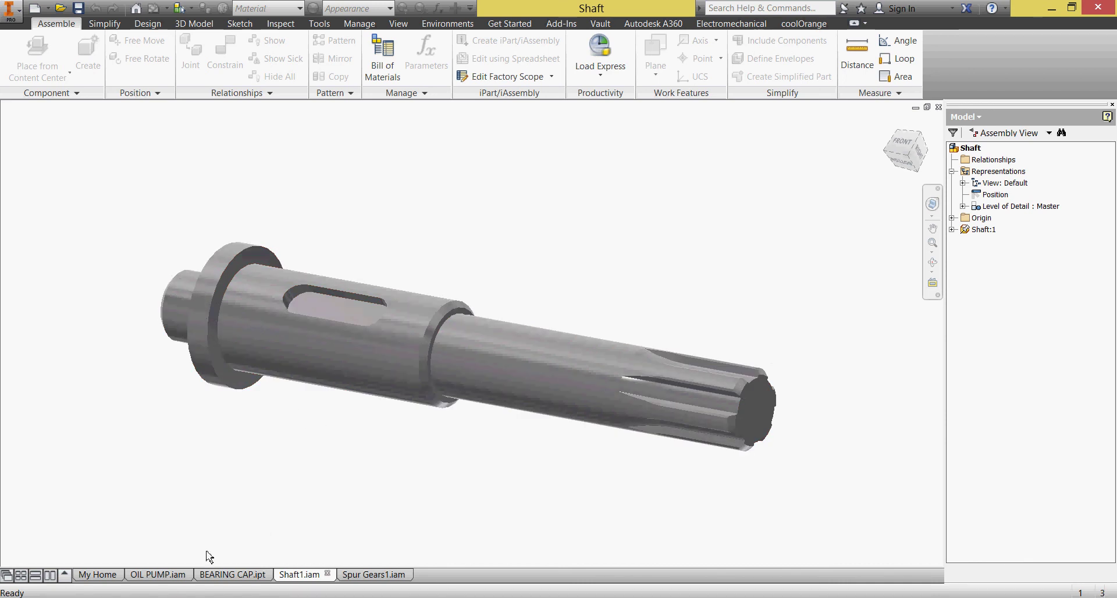
left_click(169, 575)
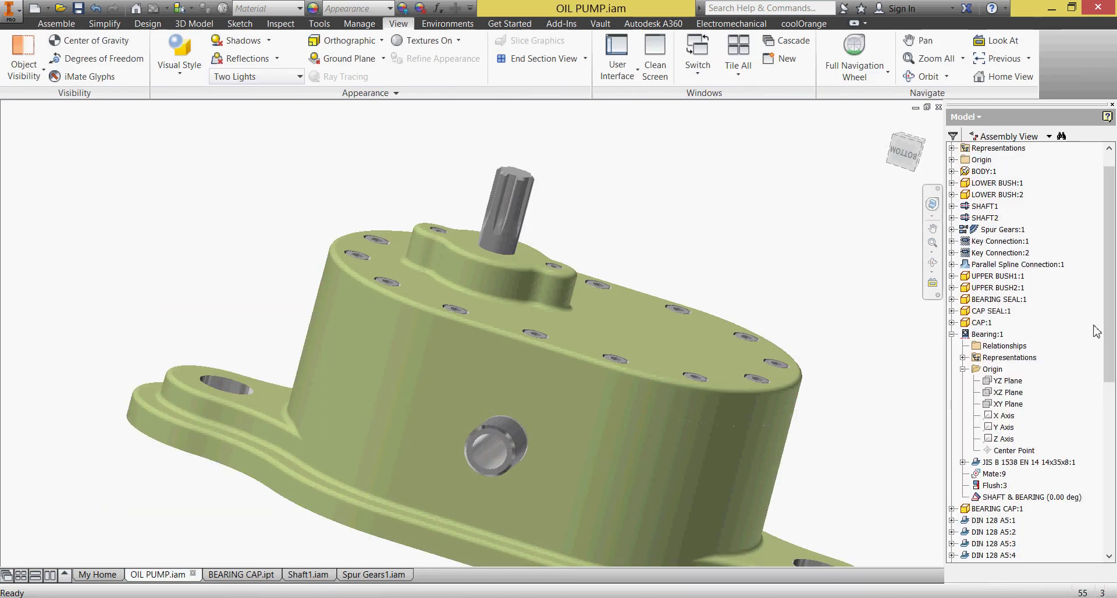
- Open SHAFT2 as its own Shaft2.iam document and orbit it to view the keyway slot
right_click(989, 219)
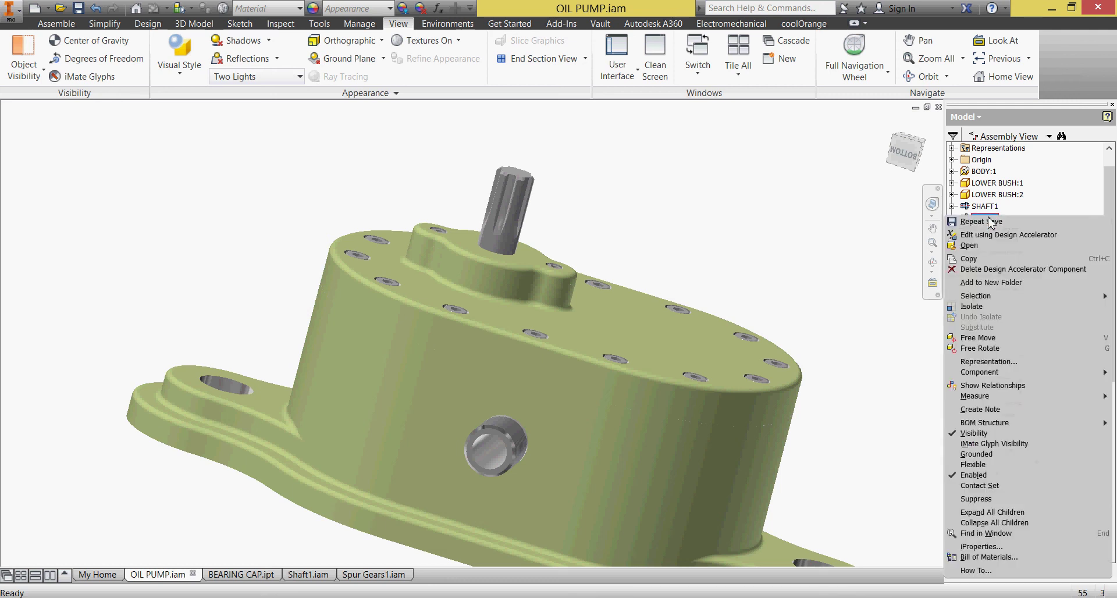
left_click(969, 245)
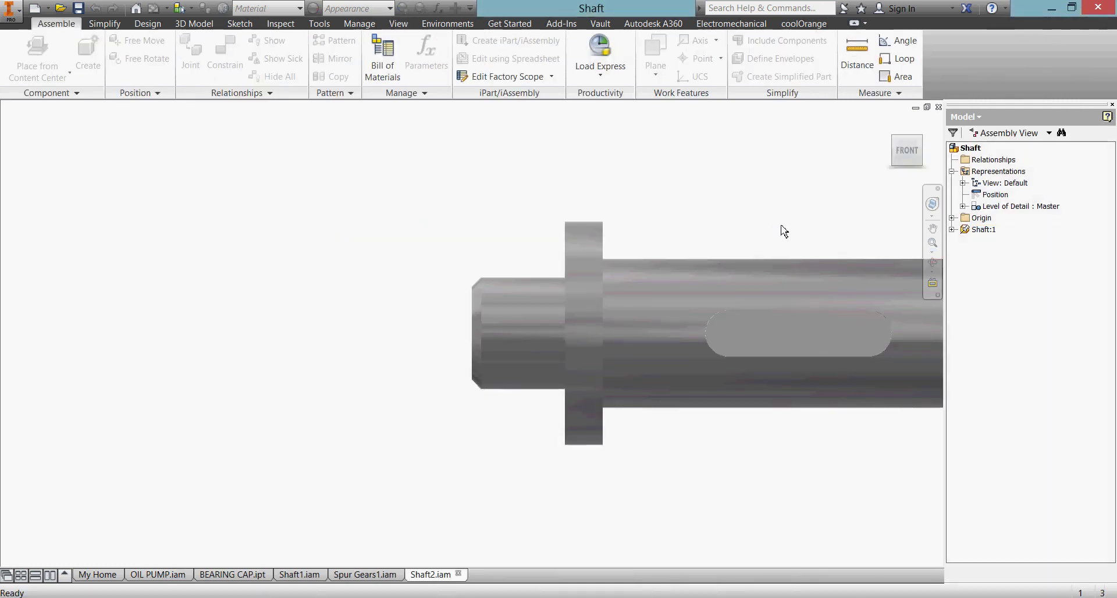
mouse_move(780, 225)
middle_mouse_down("shift")
mouse_move(705, 208)
mouse_move(733, 205)
mouse_move(725, 182)
middle_mouse_up("shift")
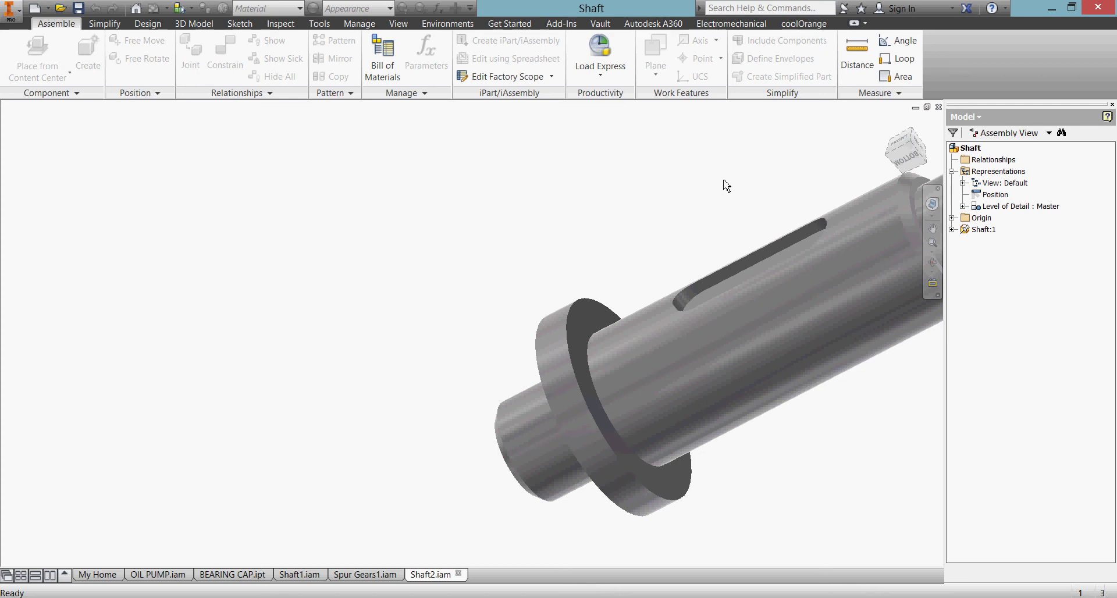
middle_click_drag(724, 185, 570, 208)
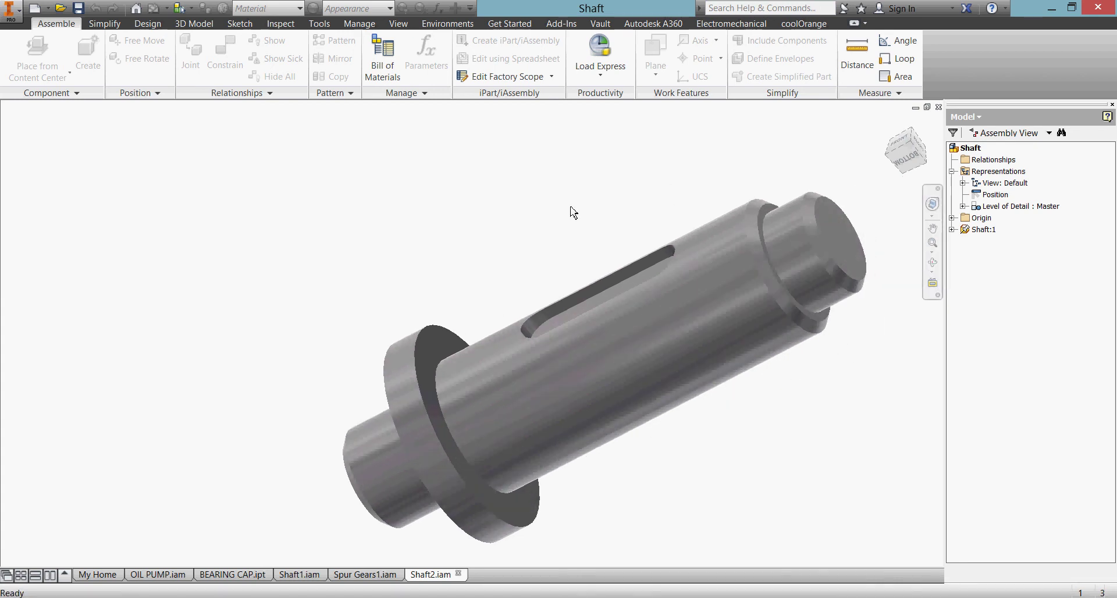